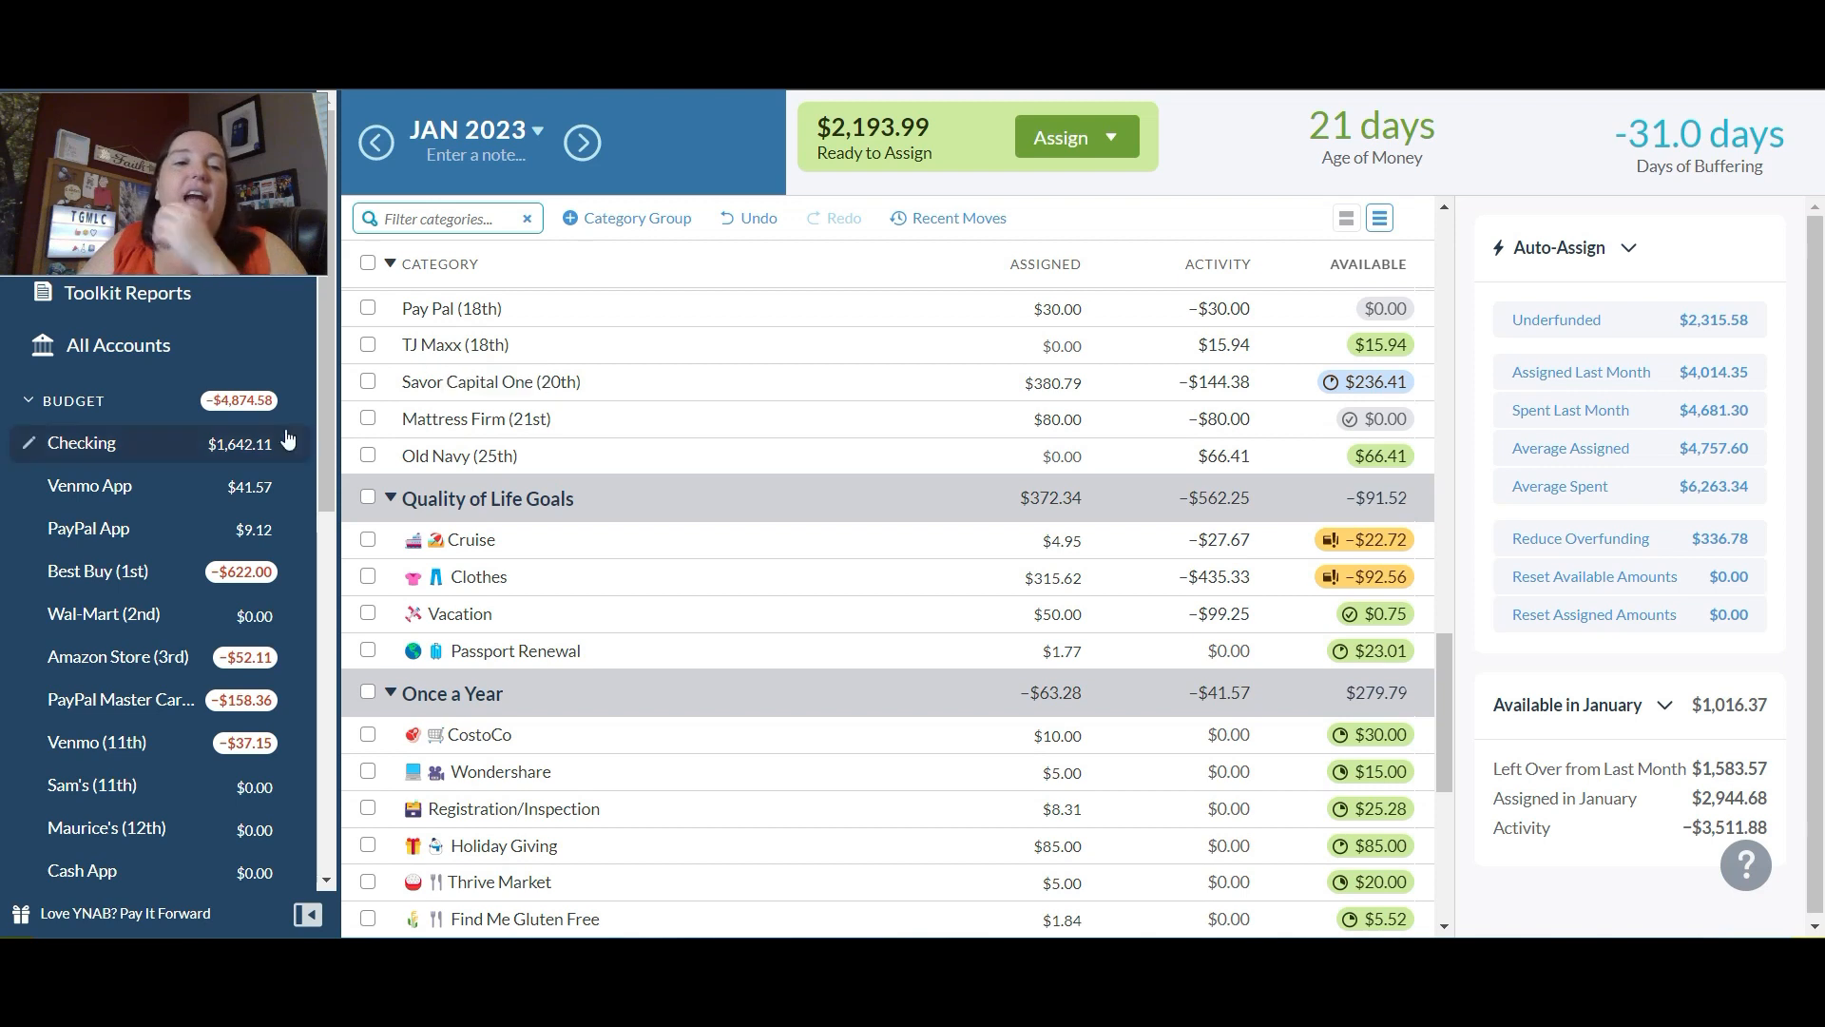
# Step: Add $50 to the January assigned amount of the Dining Out category
pyautogui.moveTo(1446, 710); pyautogui.dragTo(1480, 284)
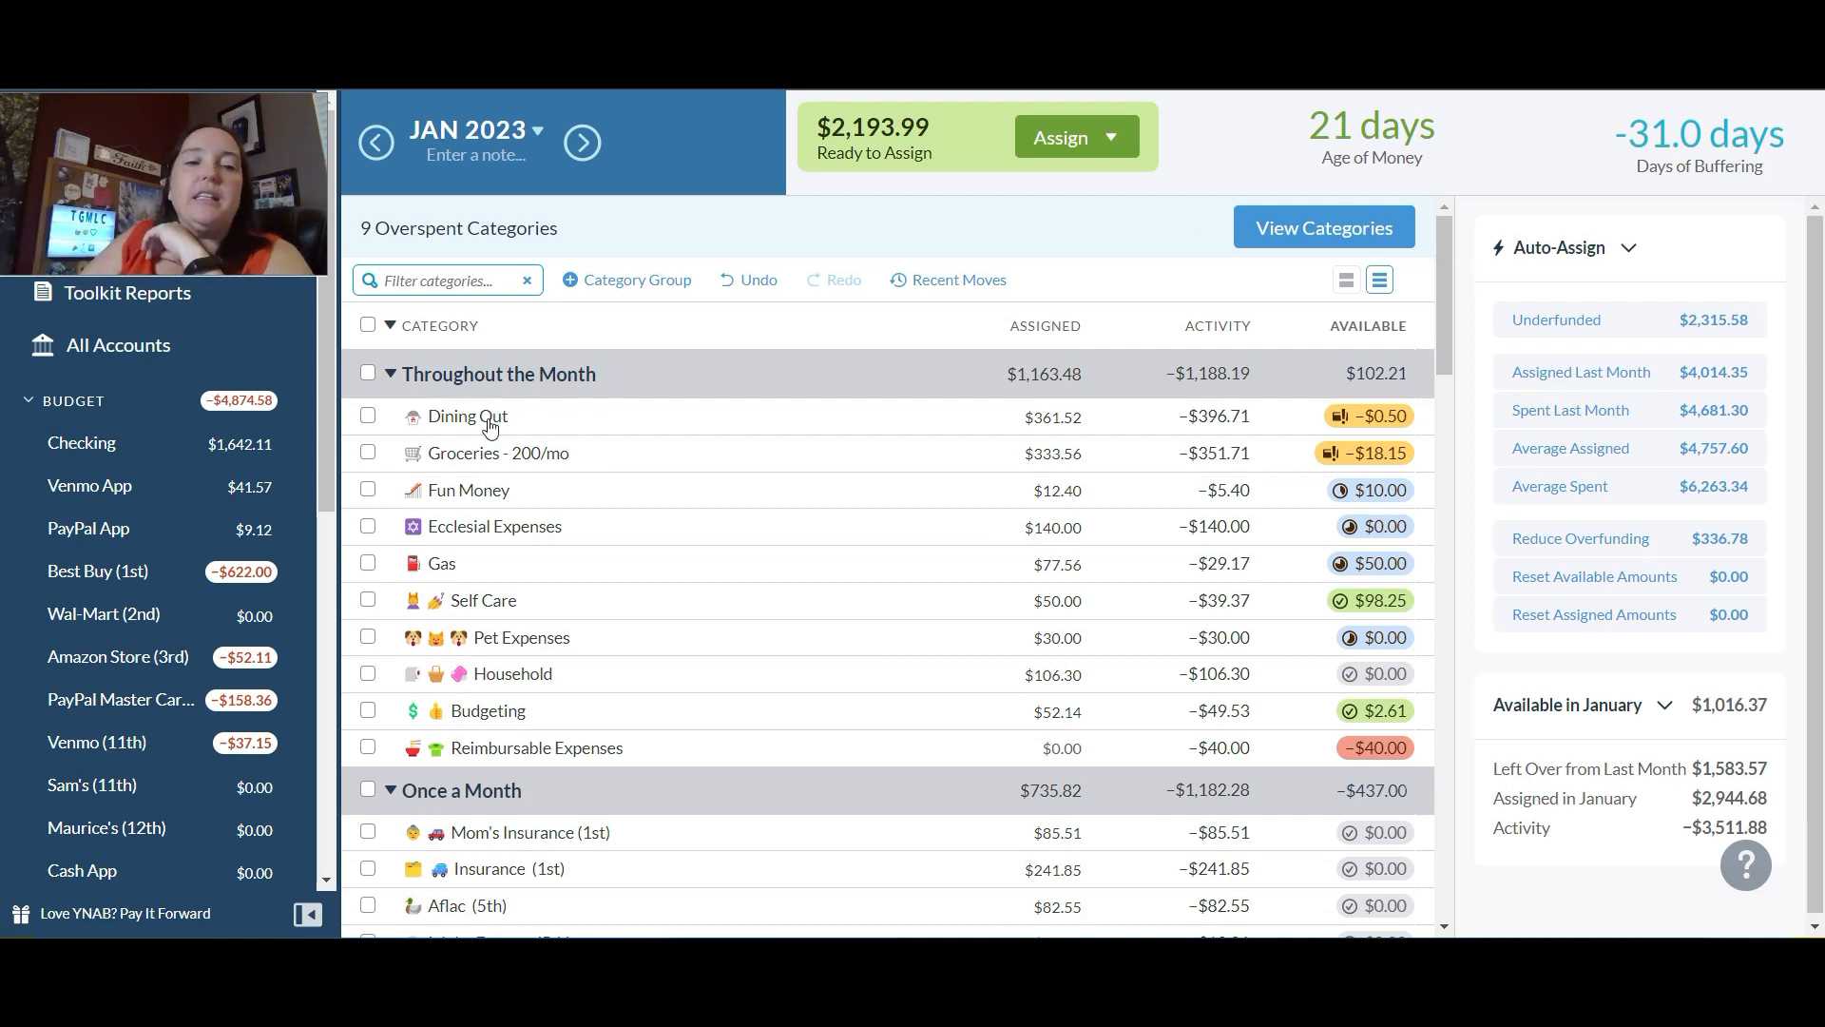
pyautogui.moveTo(478, 430)
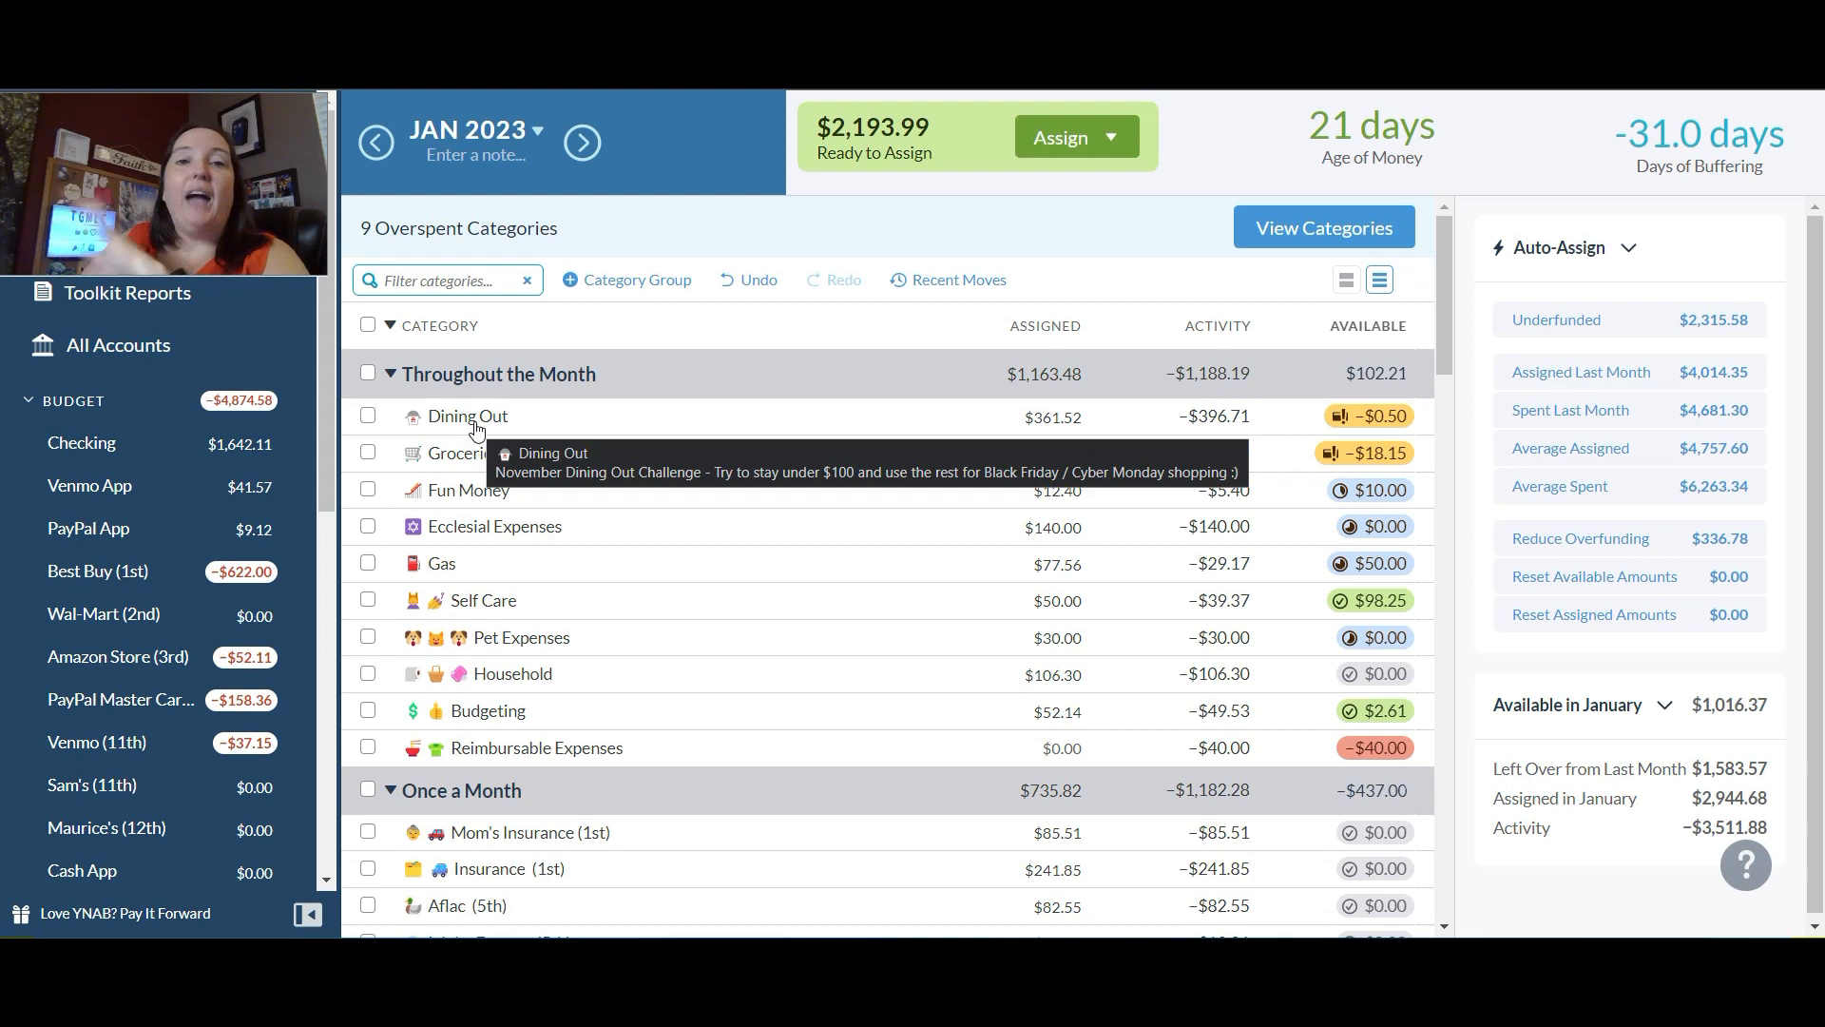
pyautogui.moveTo(898, 382); pyautogui.dragTo(843, 365)
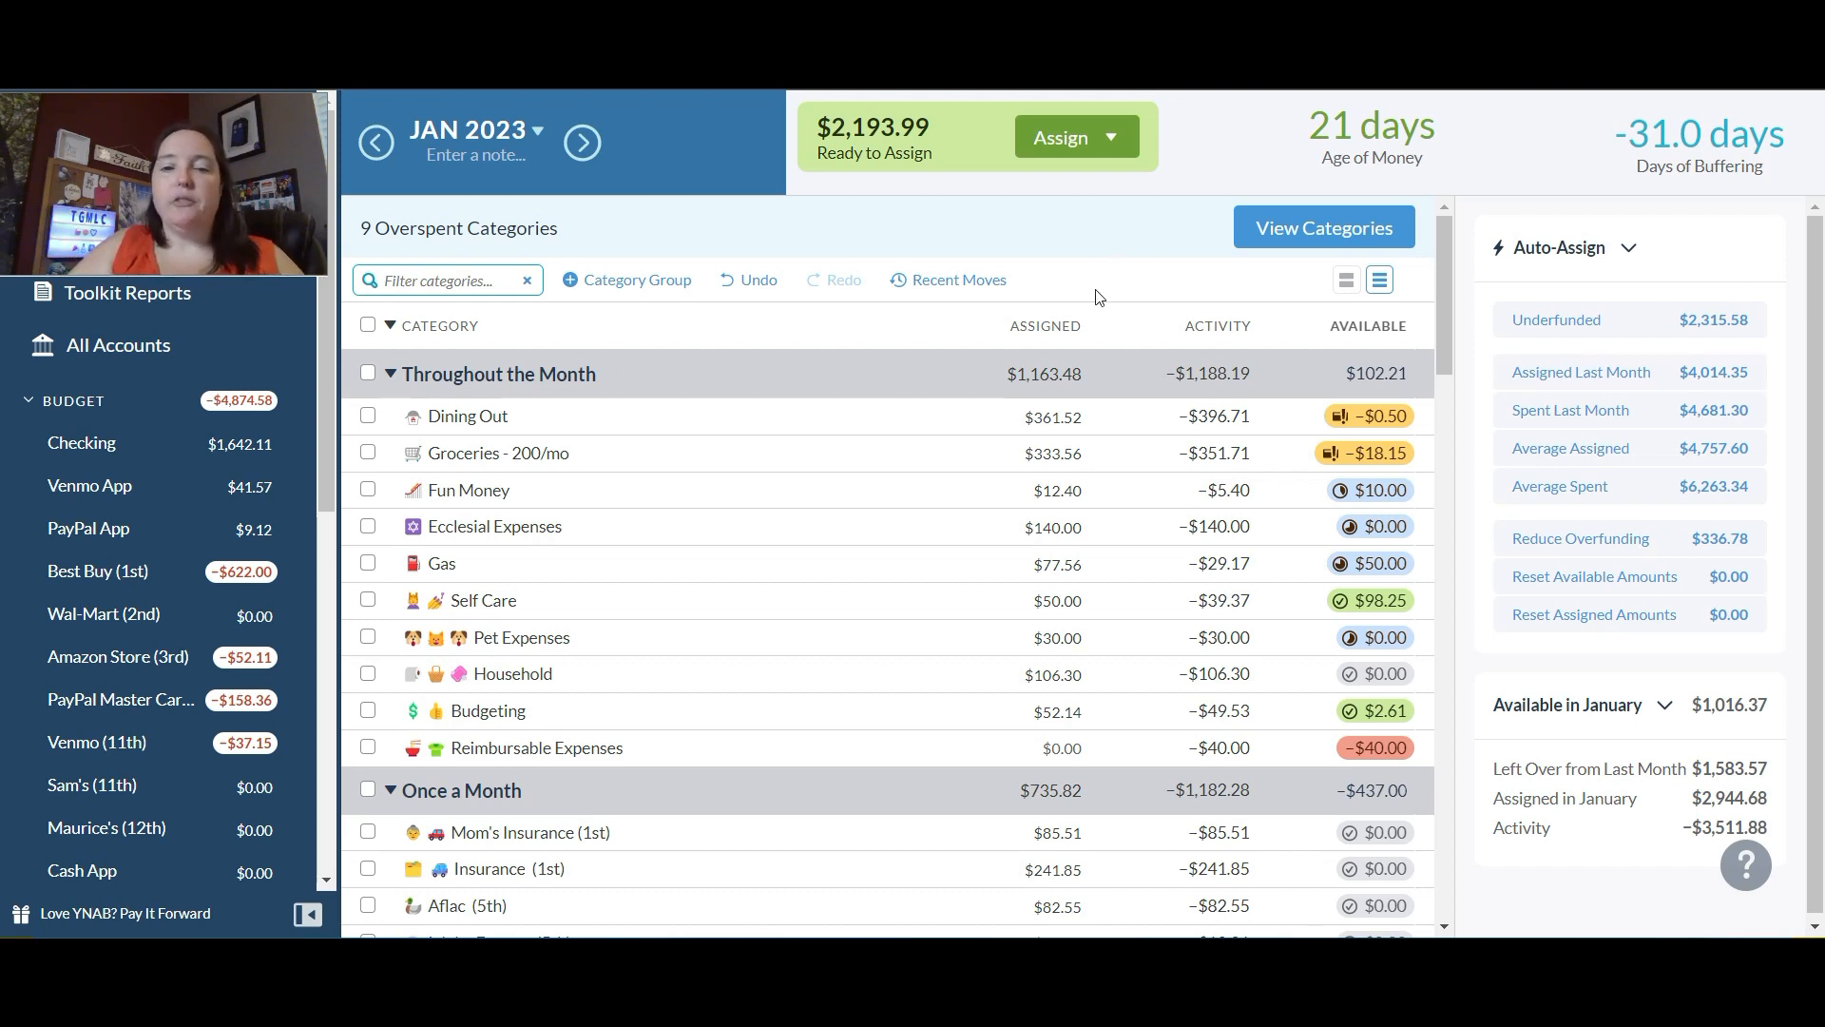
pyautogui.click(1053, 408)
pyautogui.write('+')
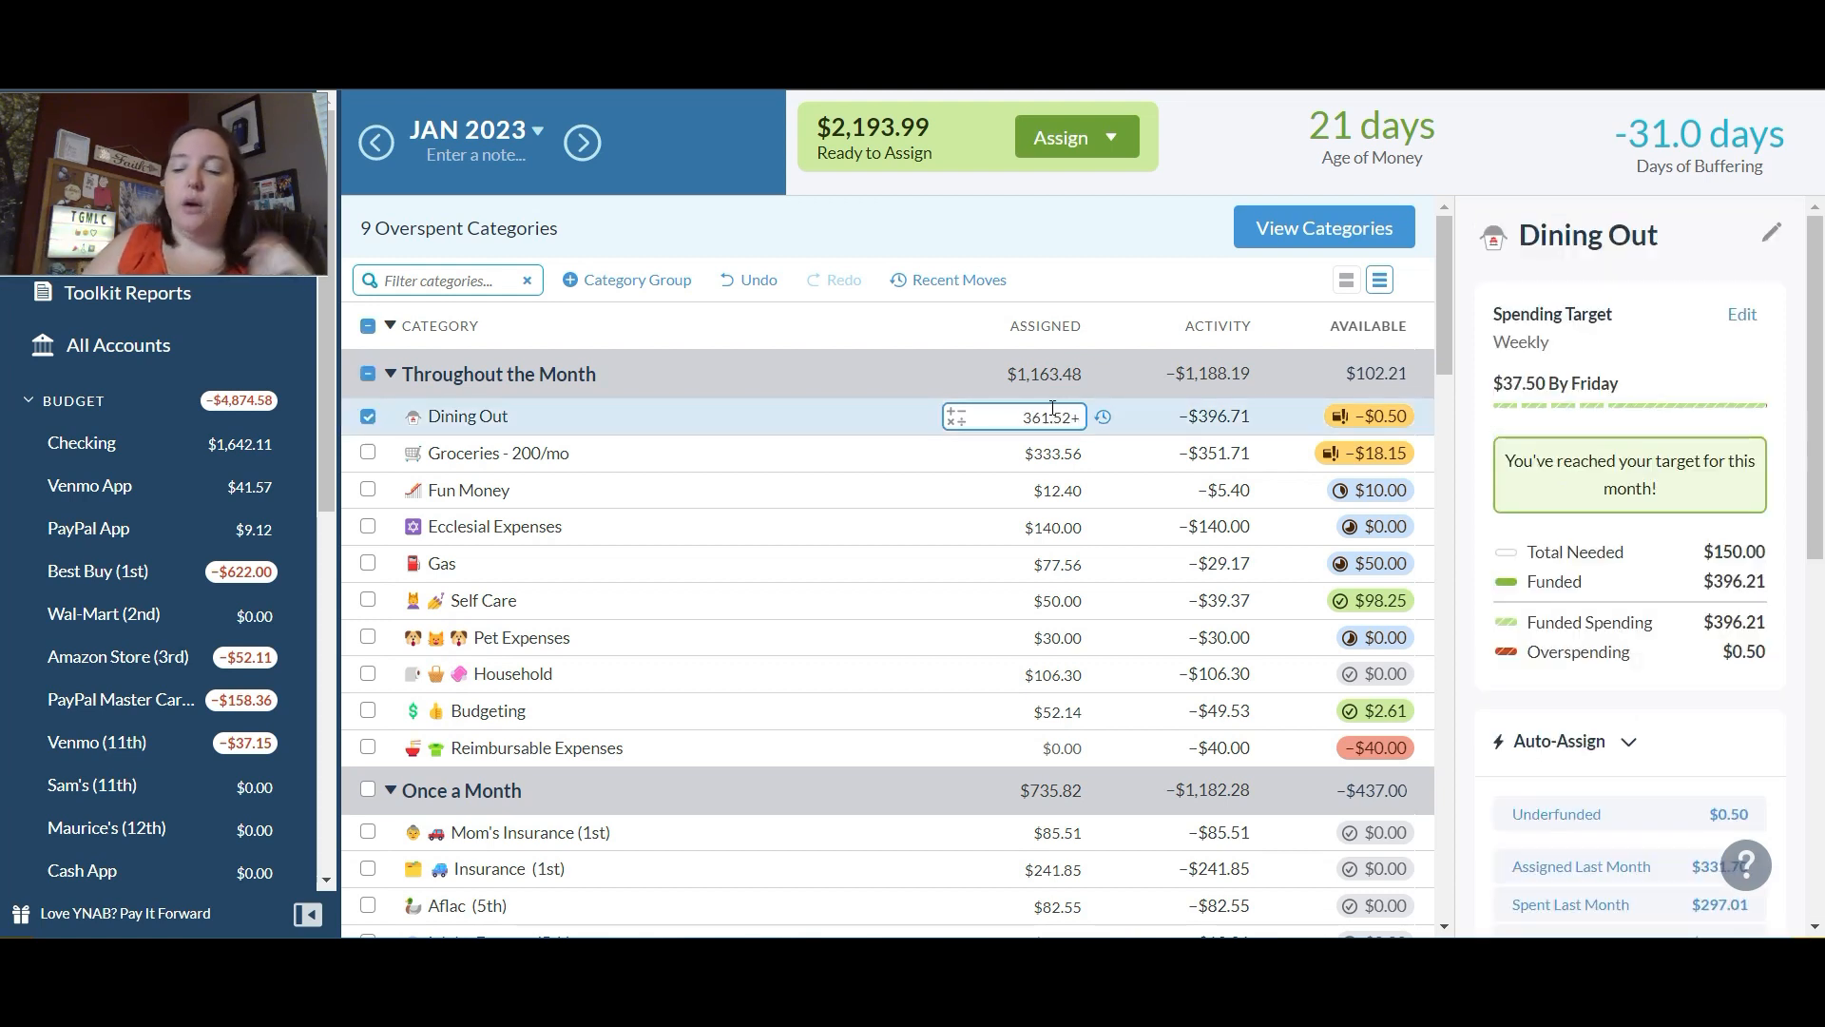
pyautogui.write('50')
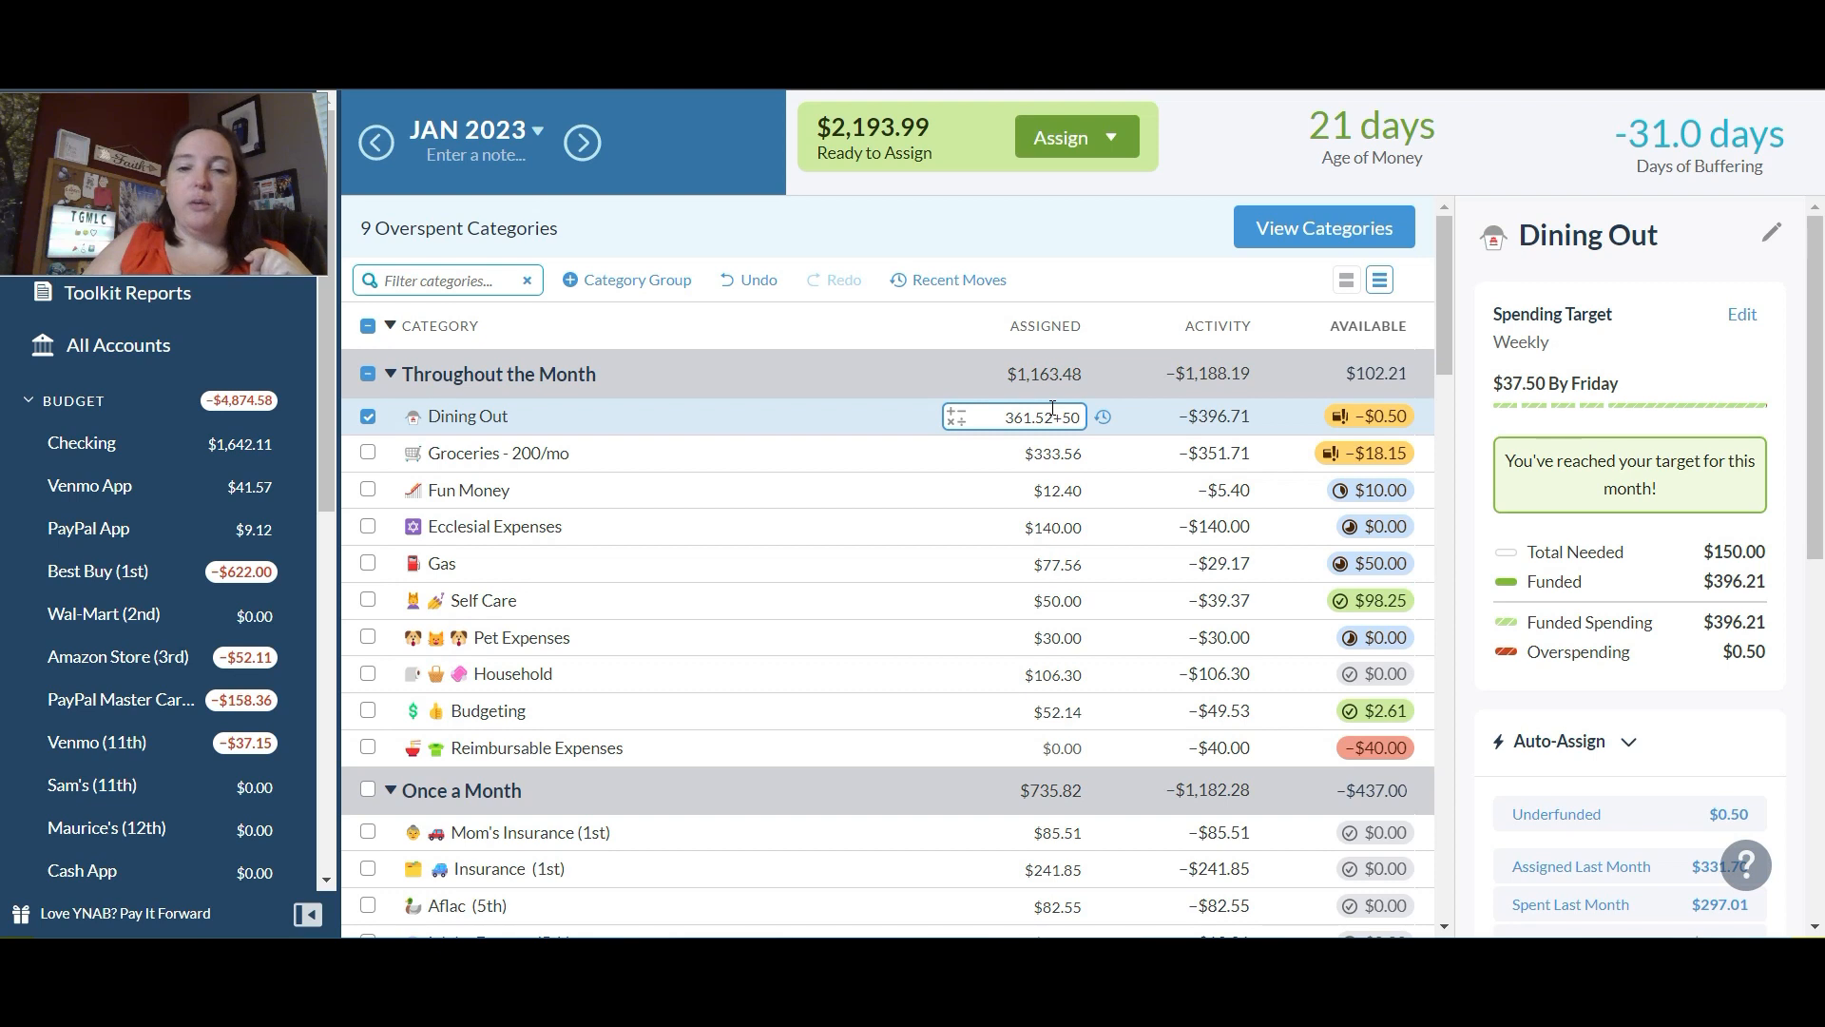
pyautogui.press('Return')
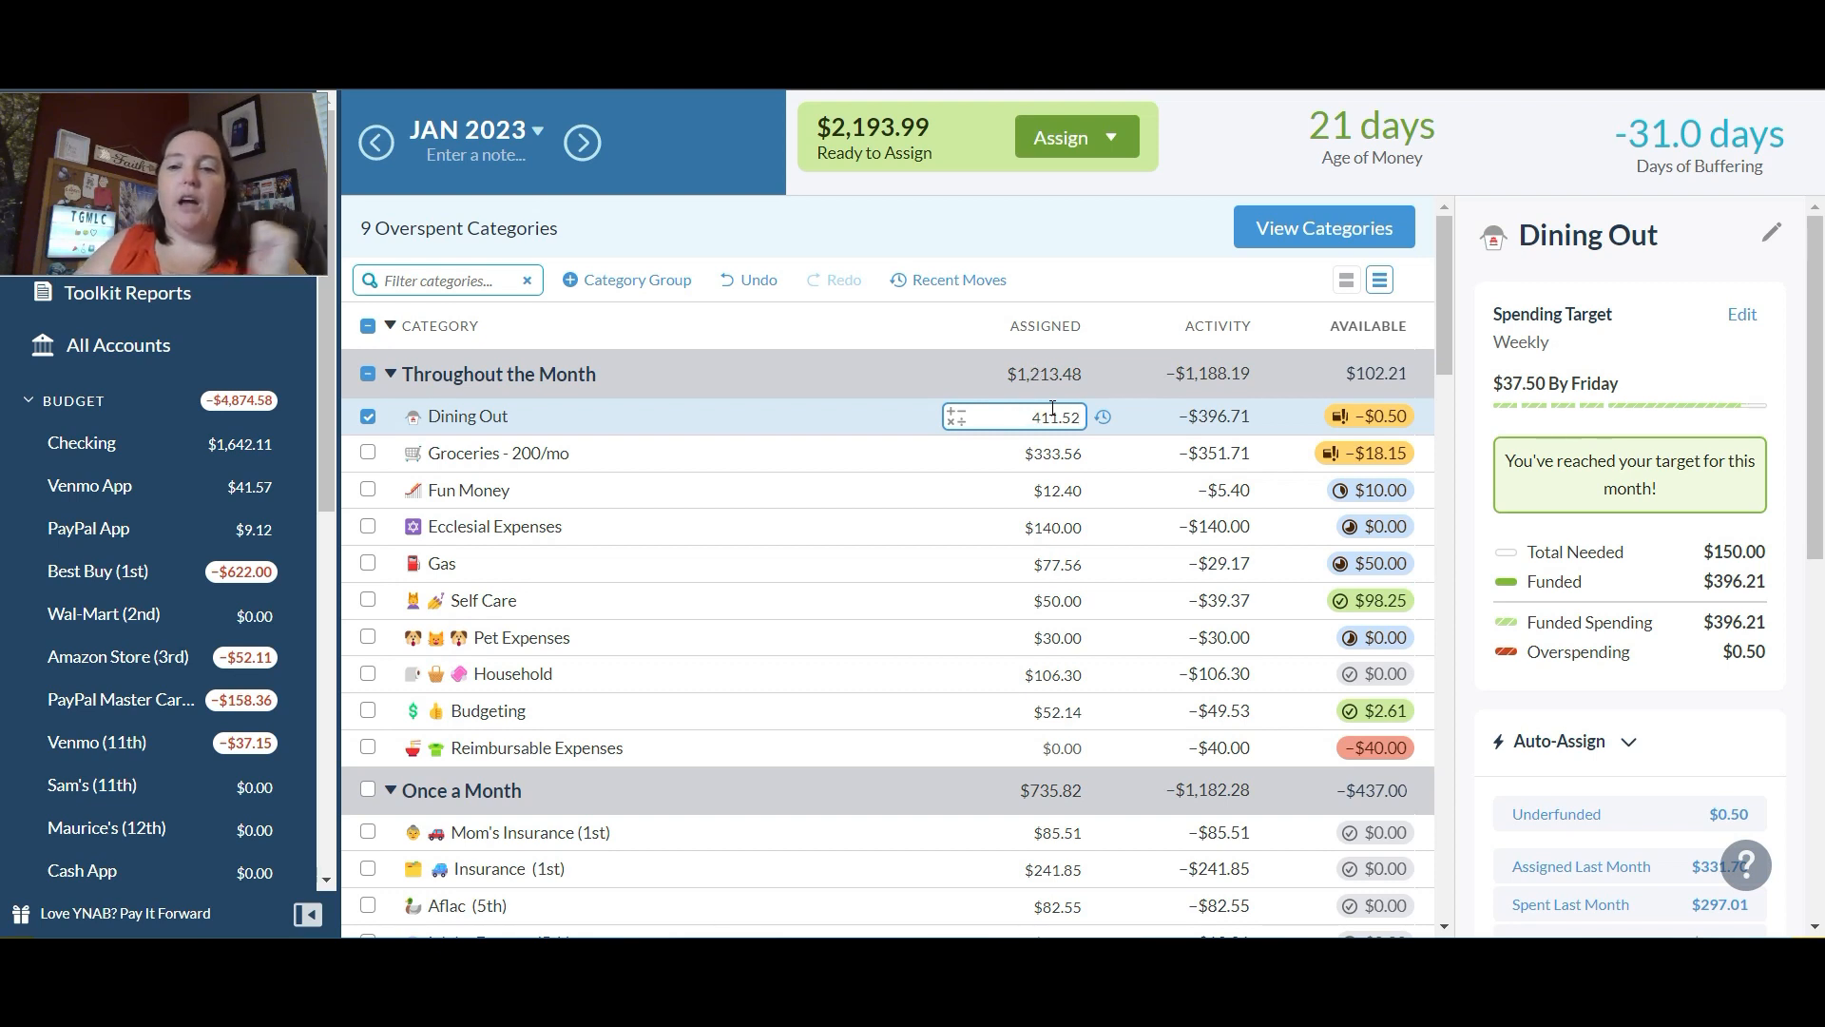
# Step: Add $93.15 to the January assigned amount of the Groceries category
pyautogui.click(1072, 453)
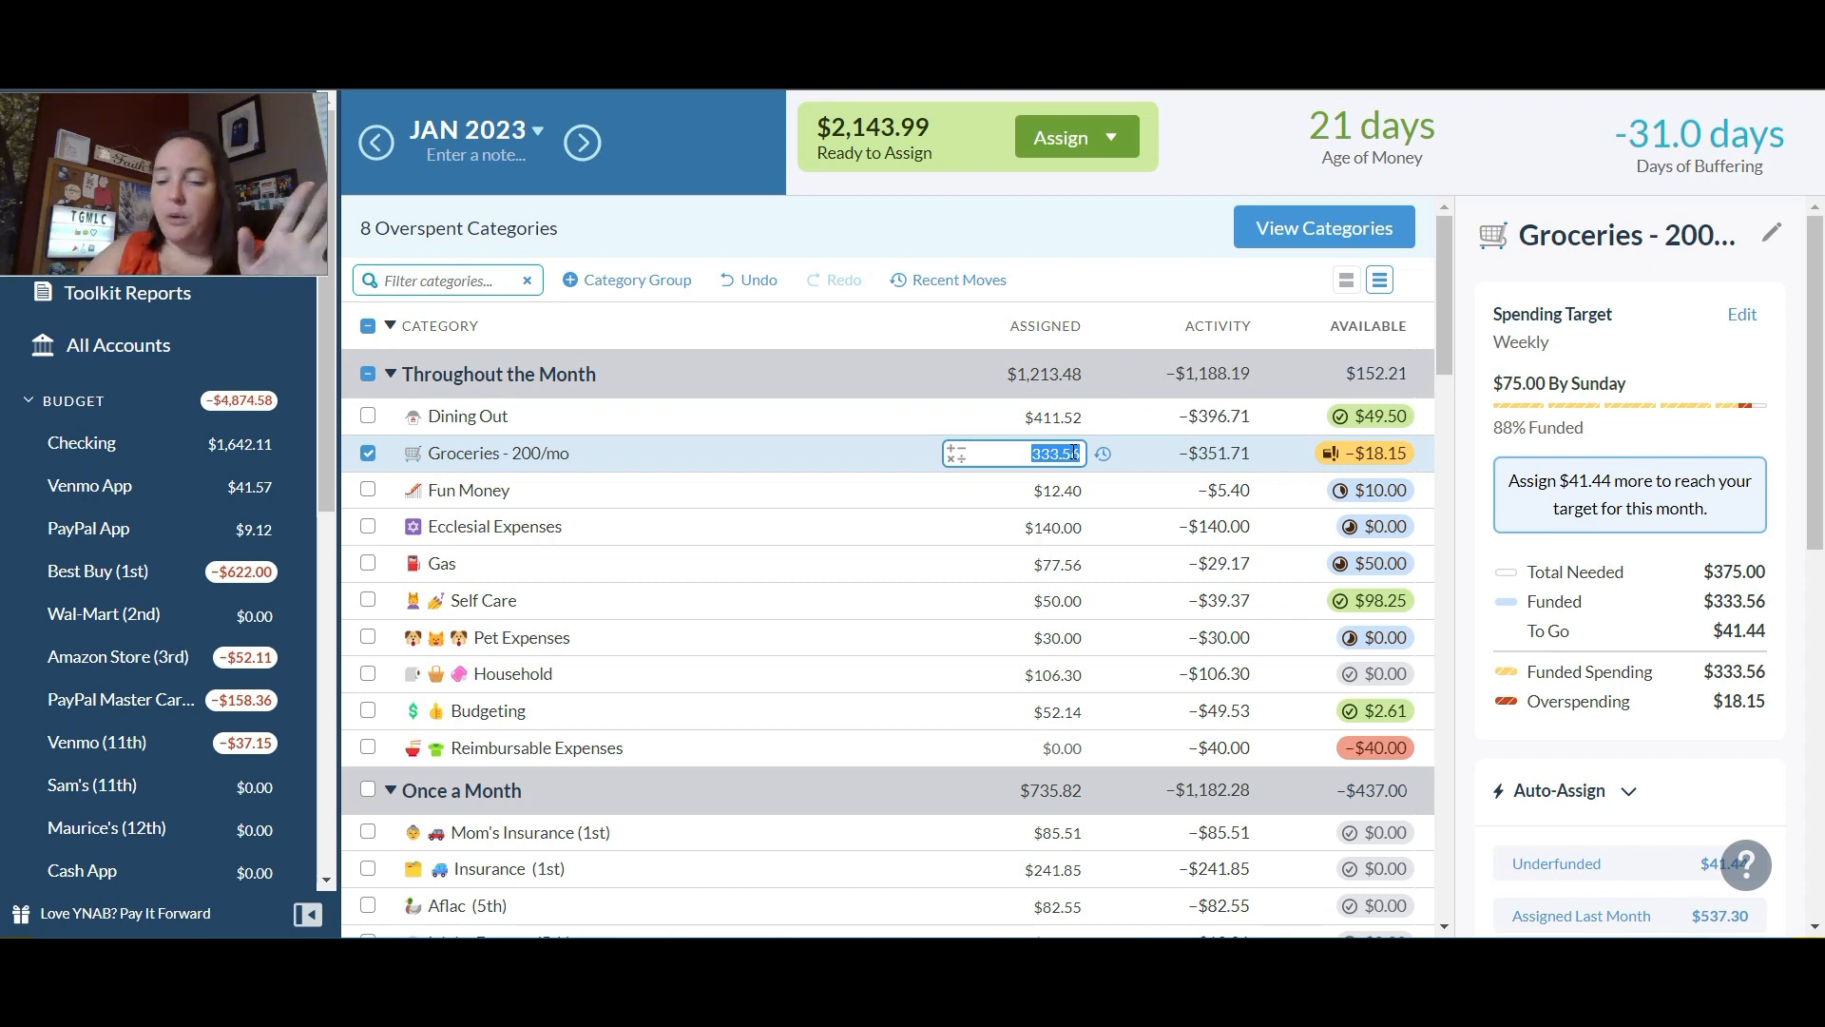
pyautogui.write('+93.15')
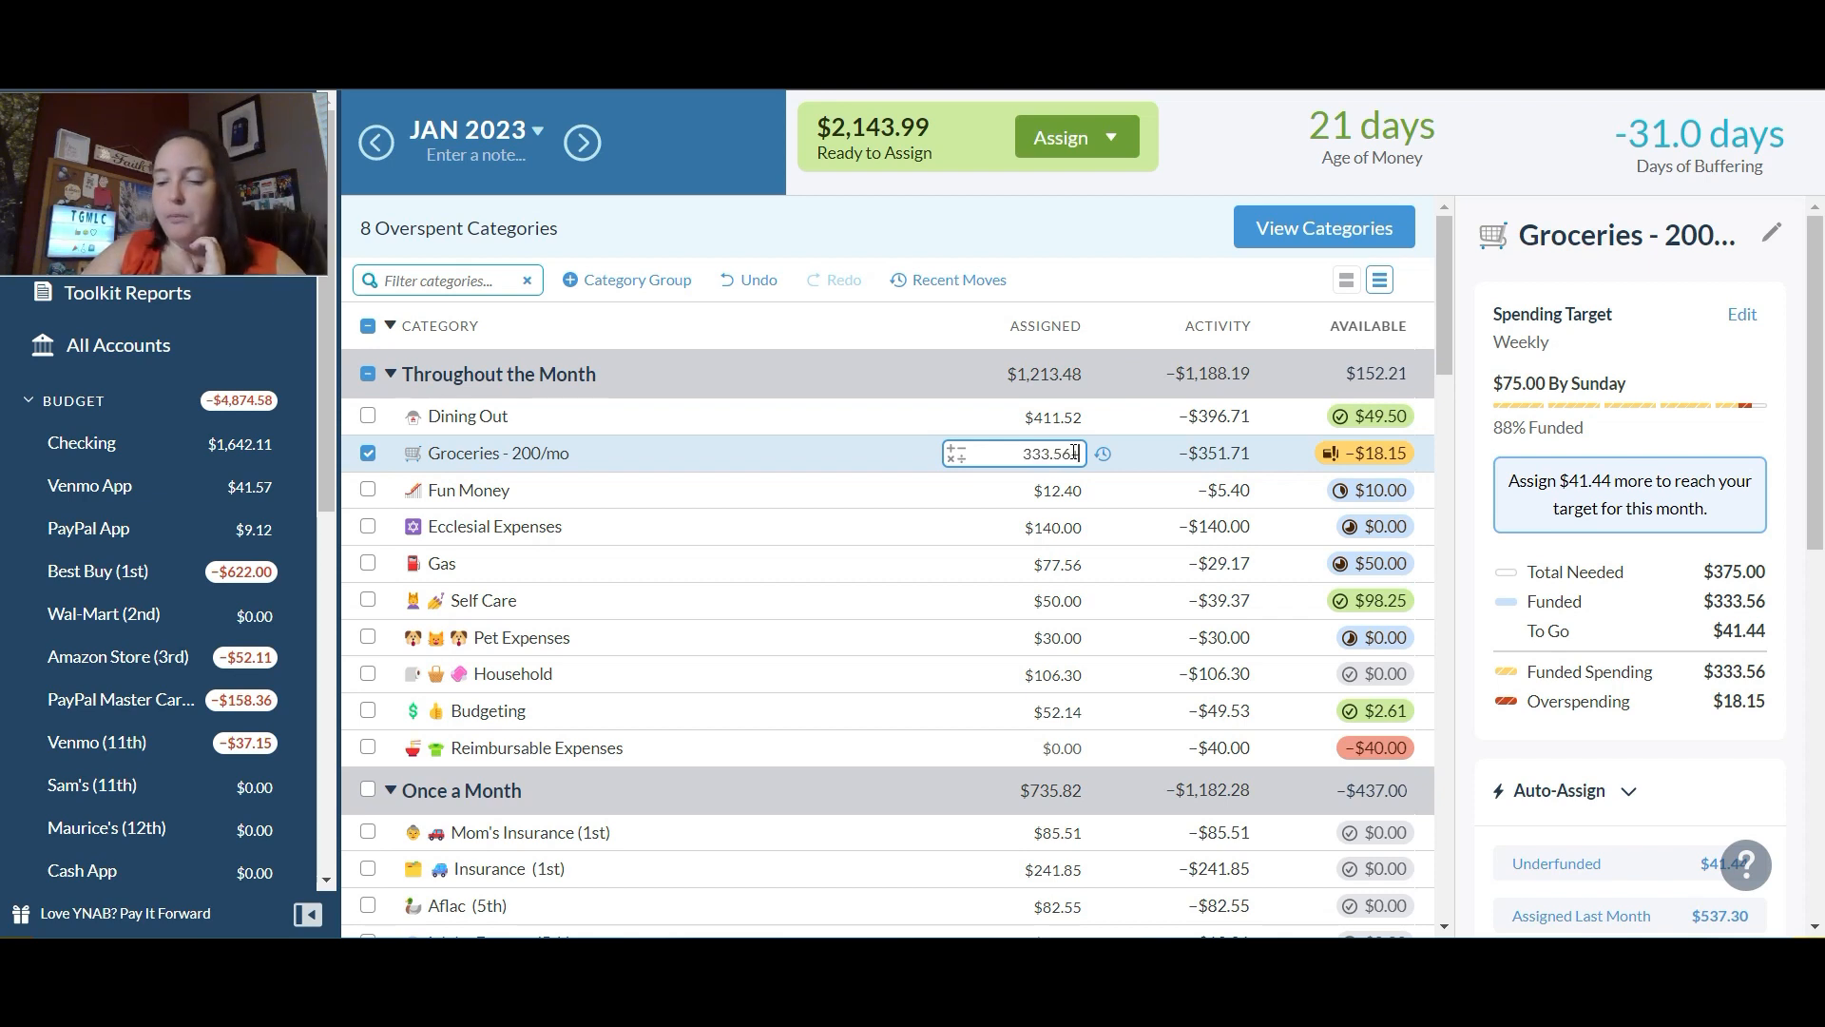
pyautogui.press('Return')
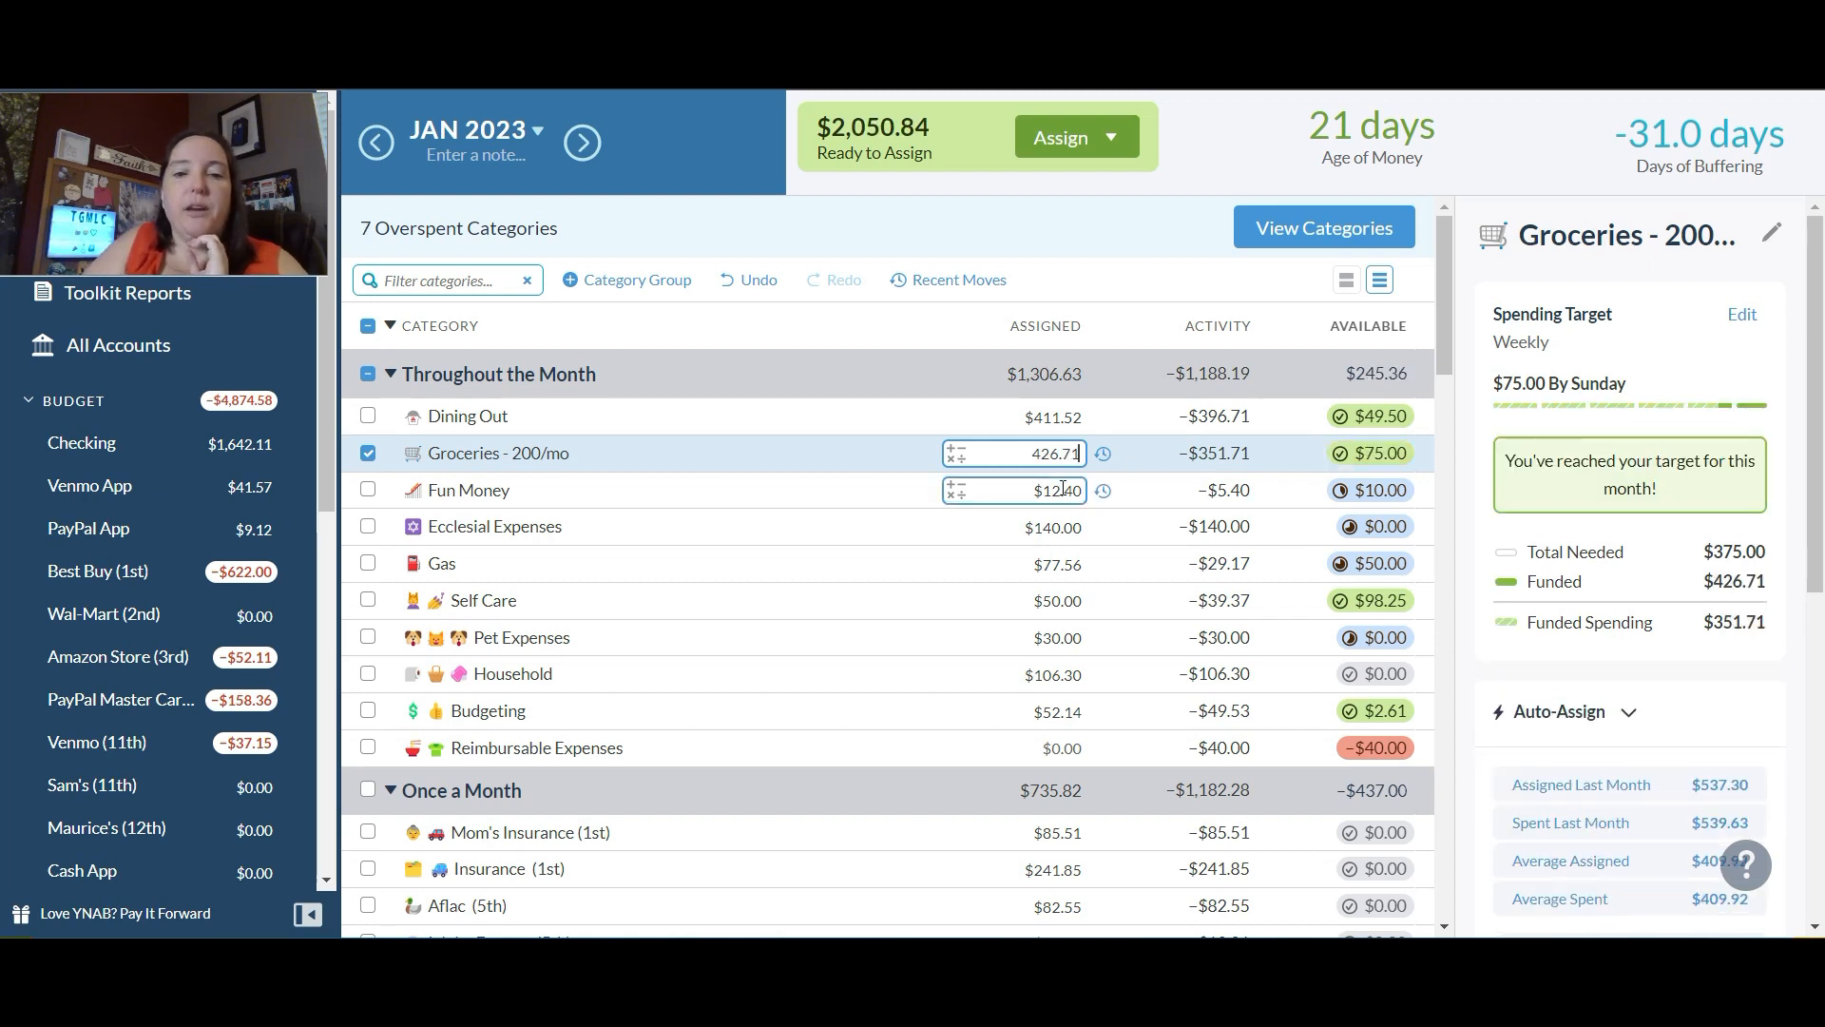
# Step: Raise the assigned amount of Fun Money to $22.40 and add $60 to Ecclesial Expenses
pyautogui.click(1063, 489)
pyautogui.write('22.40')
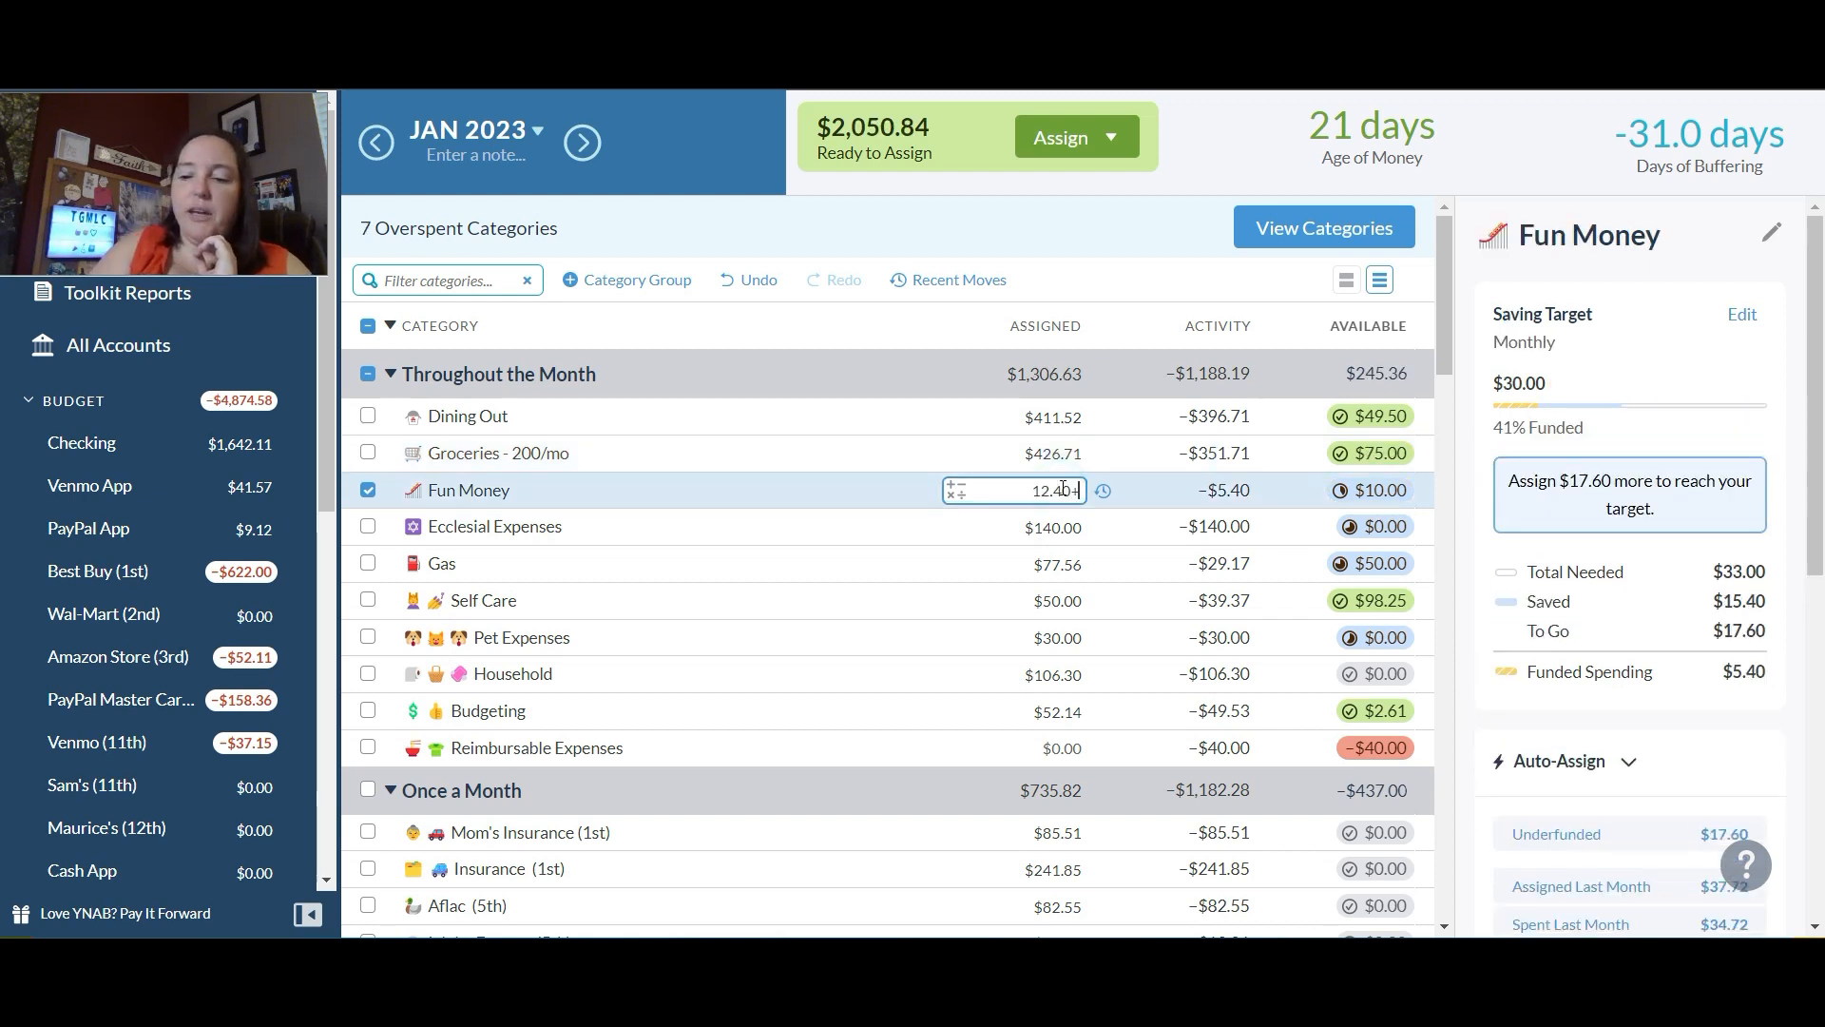
pyautogui.press('Return')
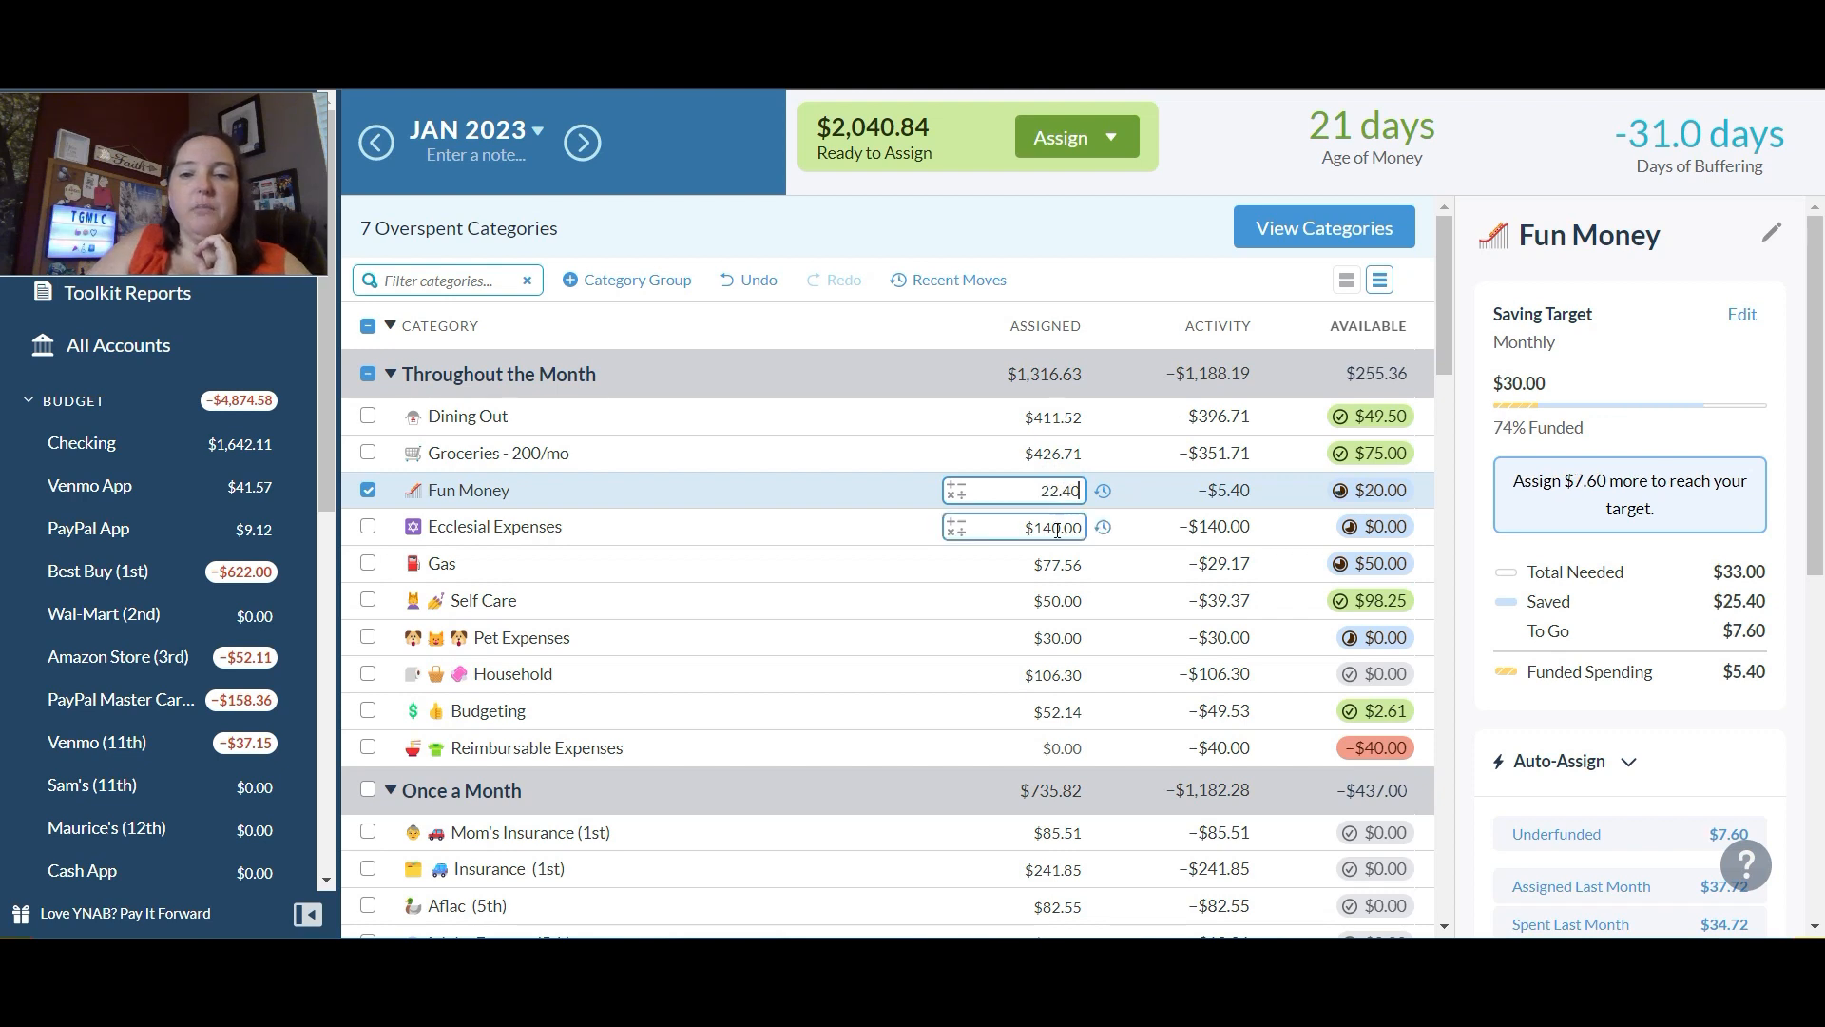
pyautogui.click(1050, 526)
pyautogui.write('+60')
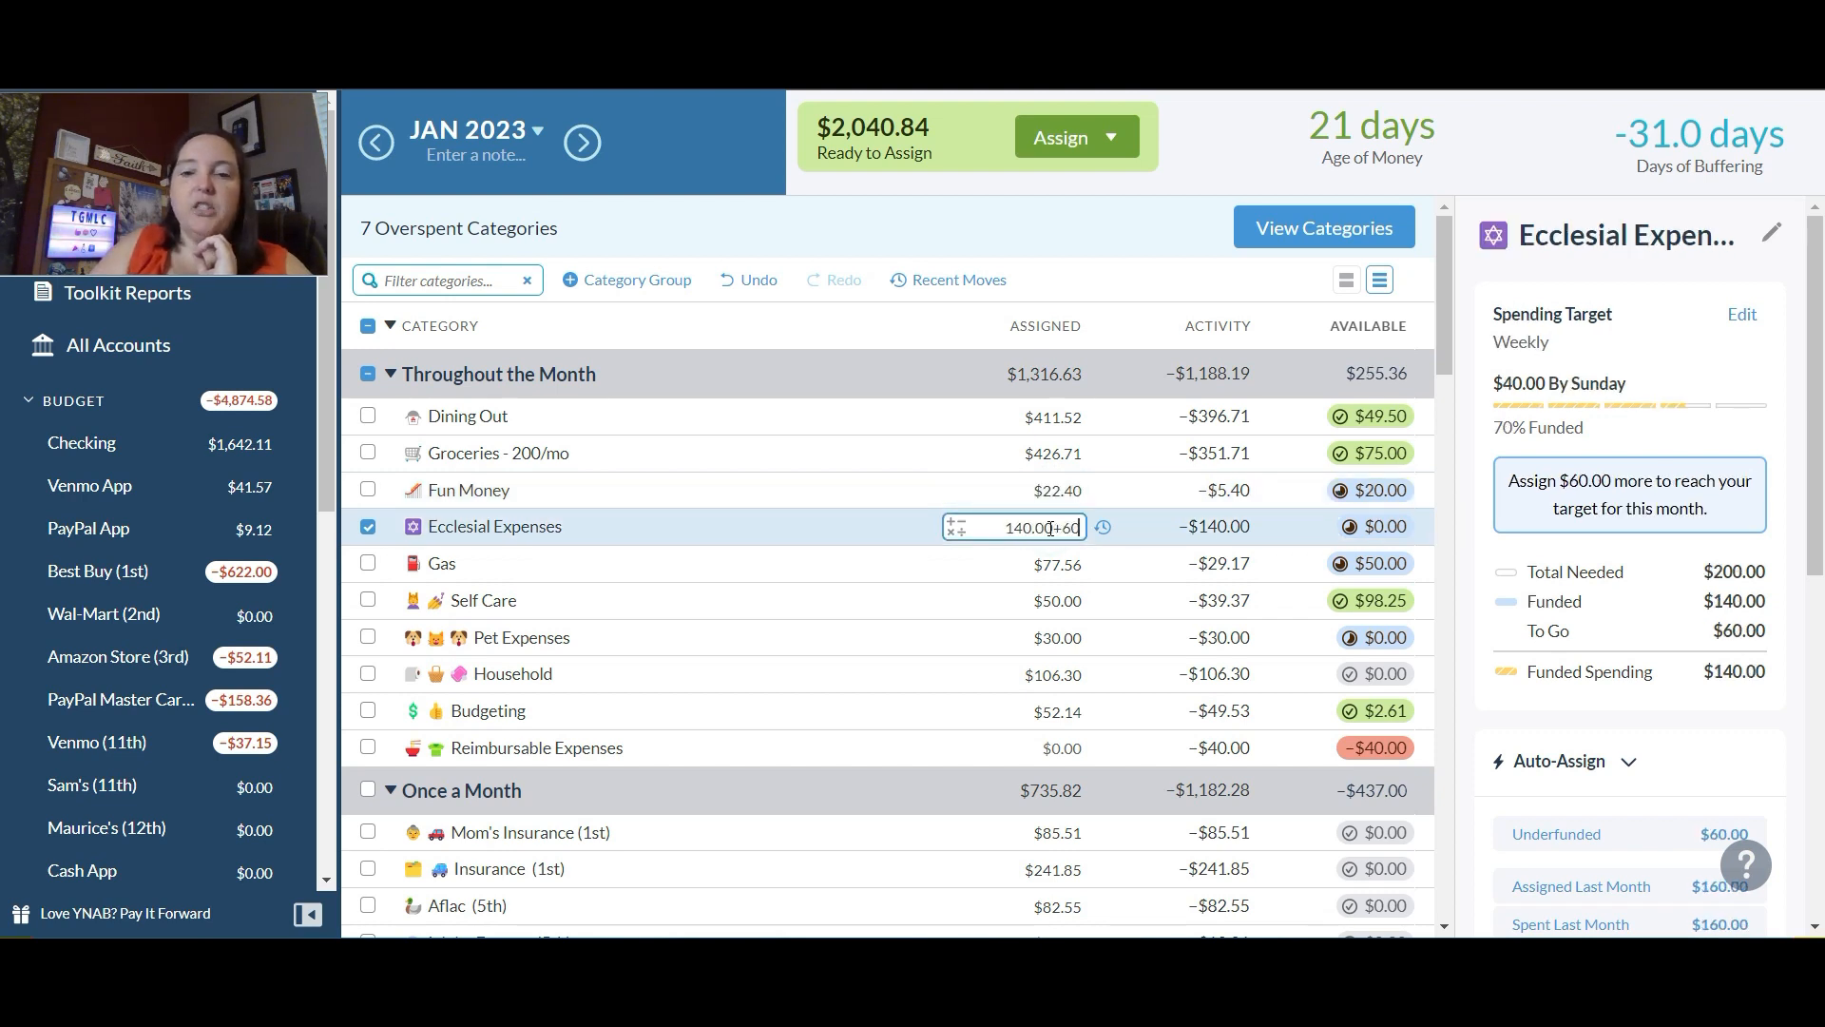
pyautogui.press('Return')
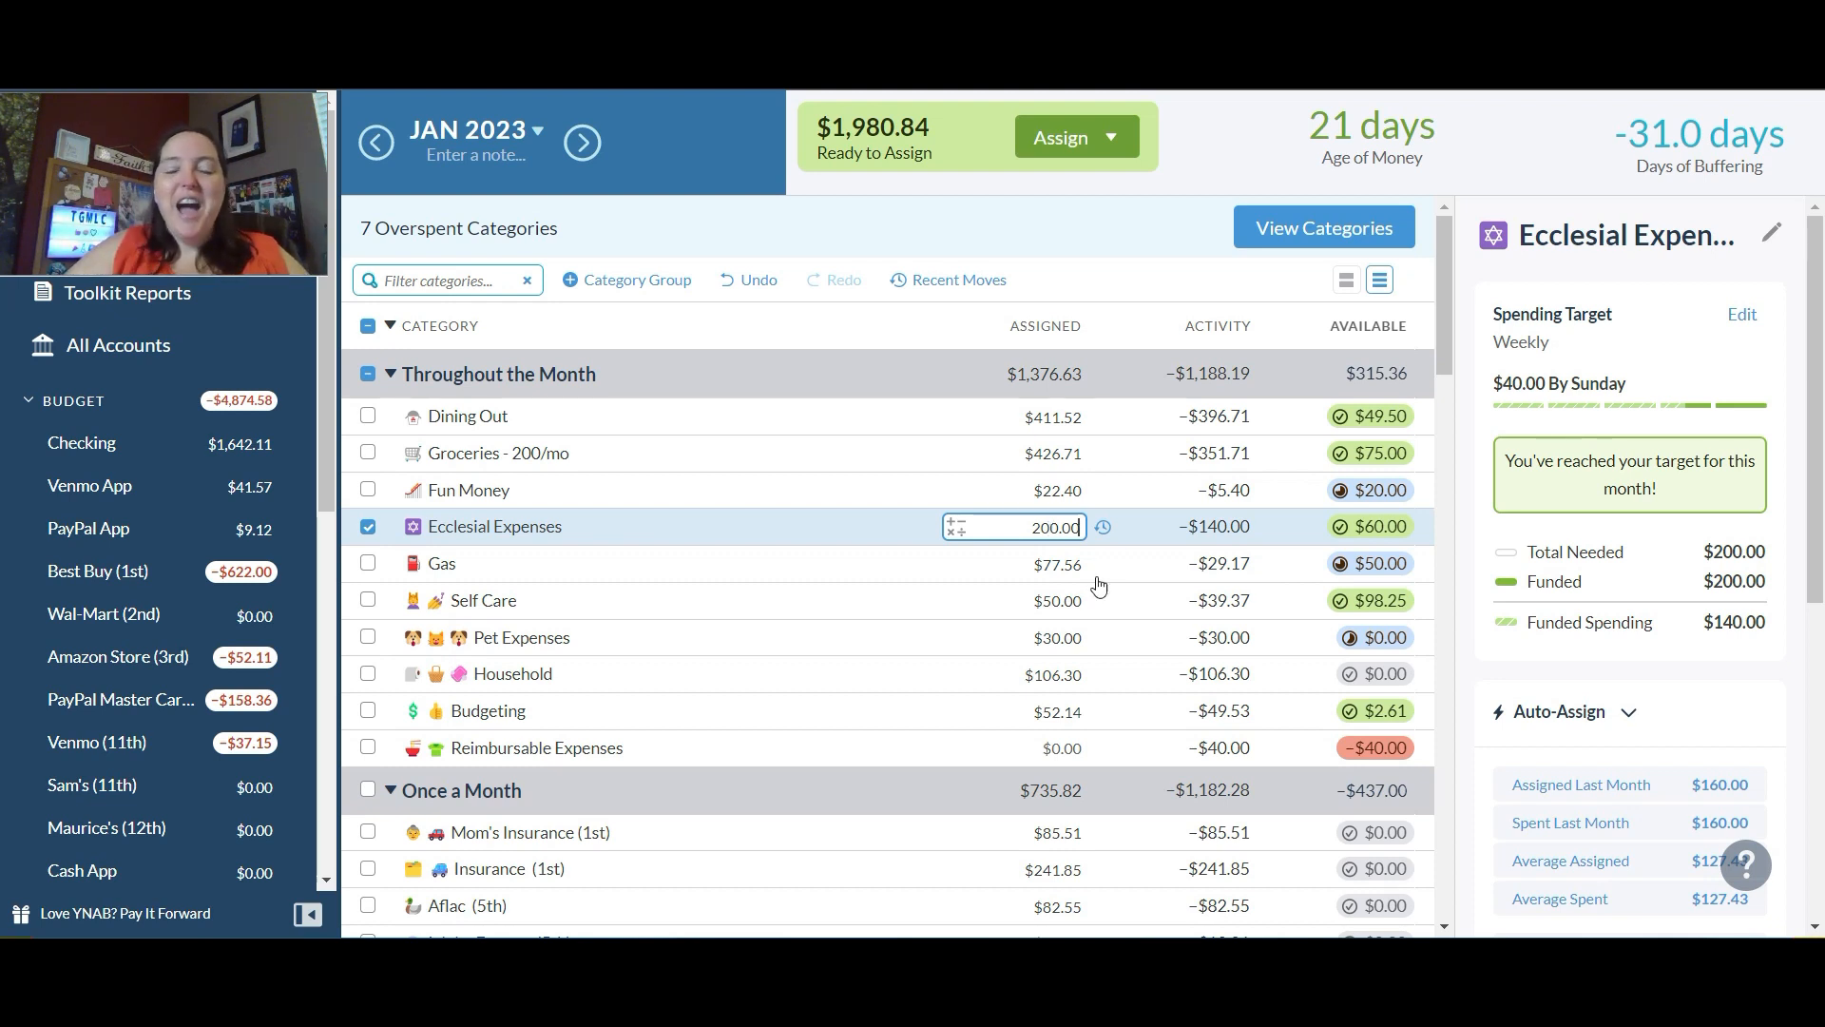
# Step: Try to set the assigned amount of Pet Expenses to $15
pyautogui.click(1057, 566)
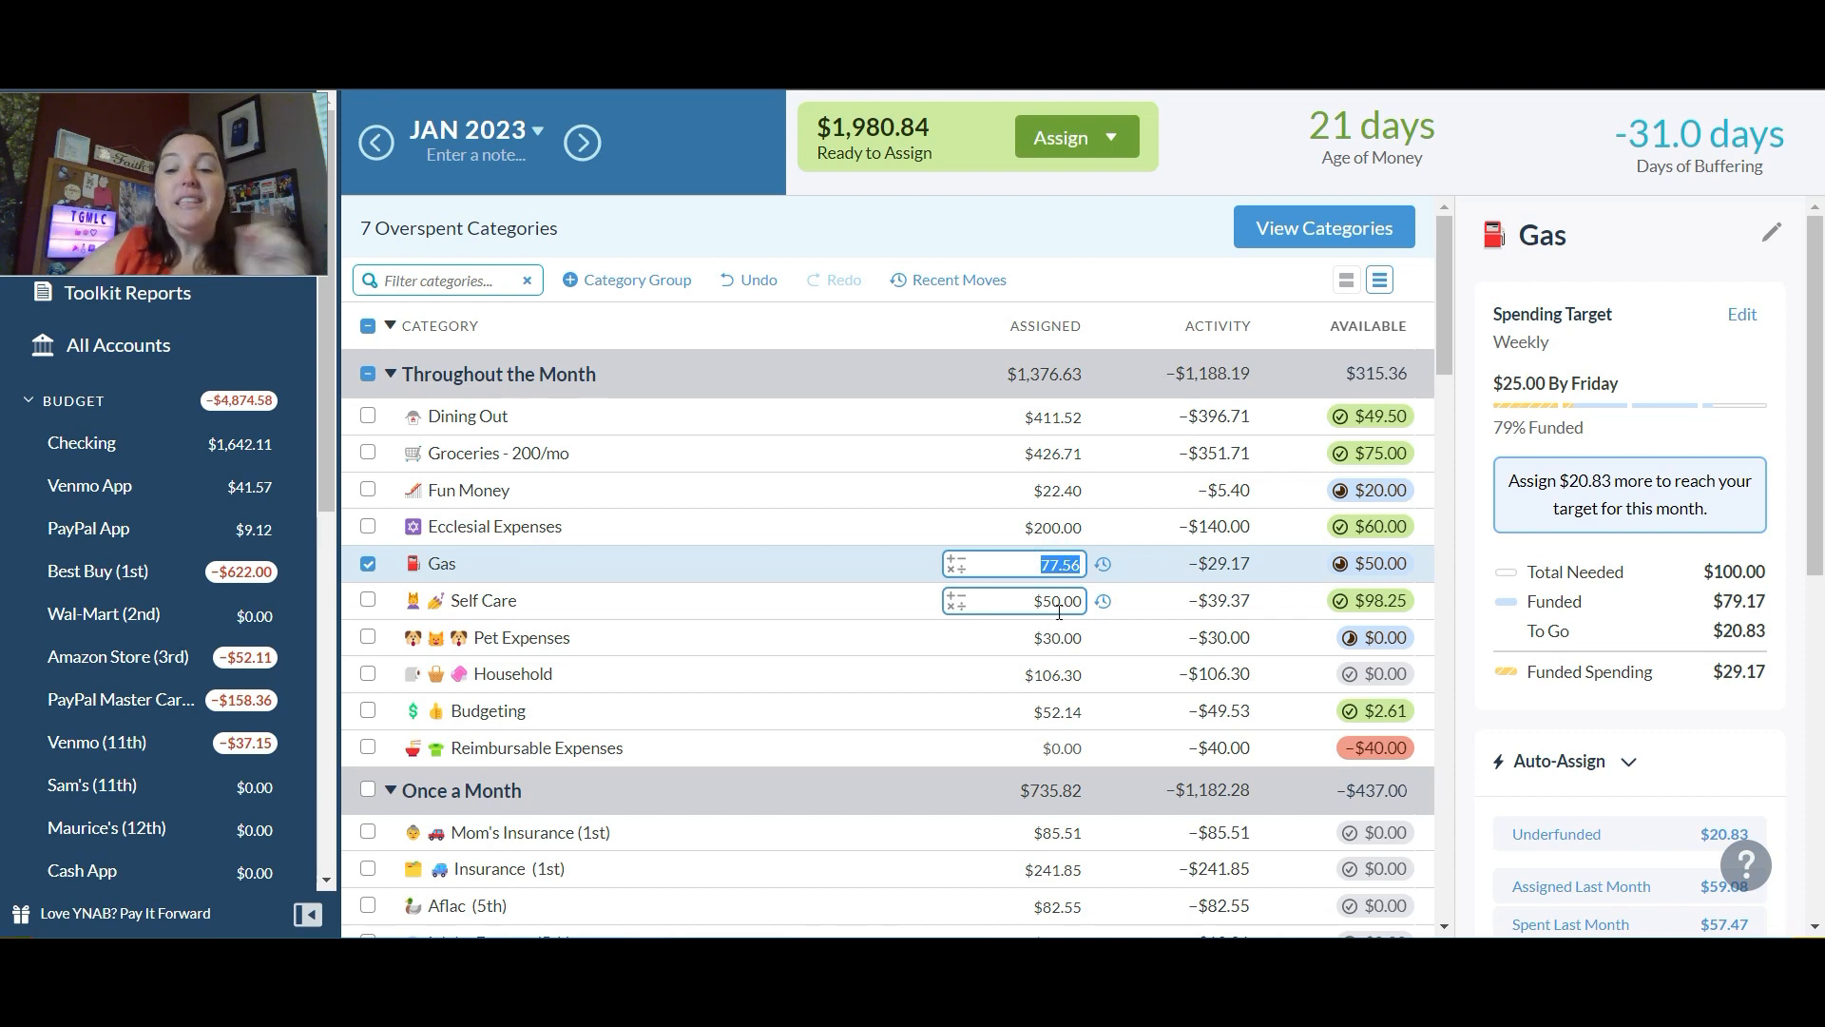
pyautogui.click(1071, 601)
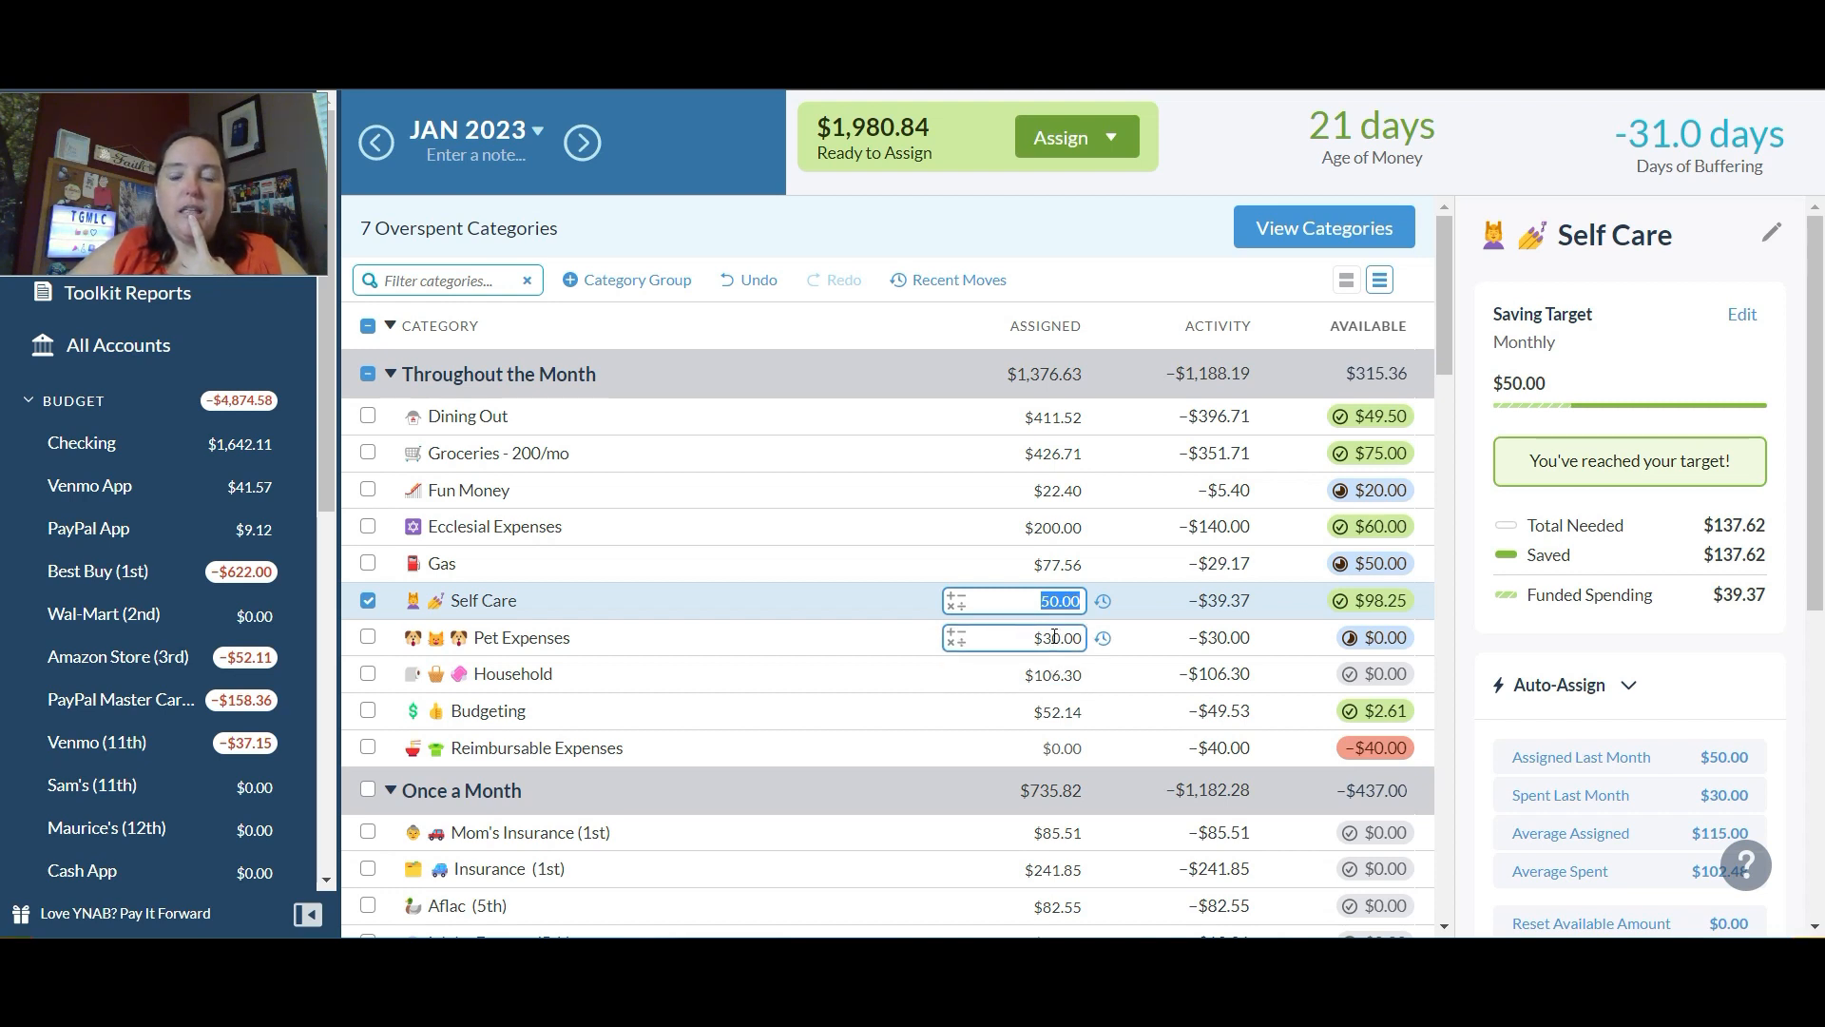
pyautogui.click(1055, 637)
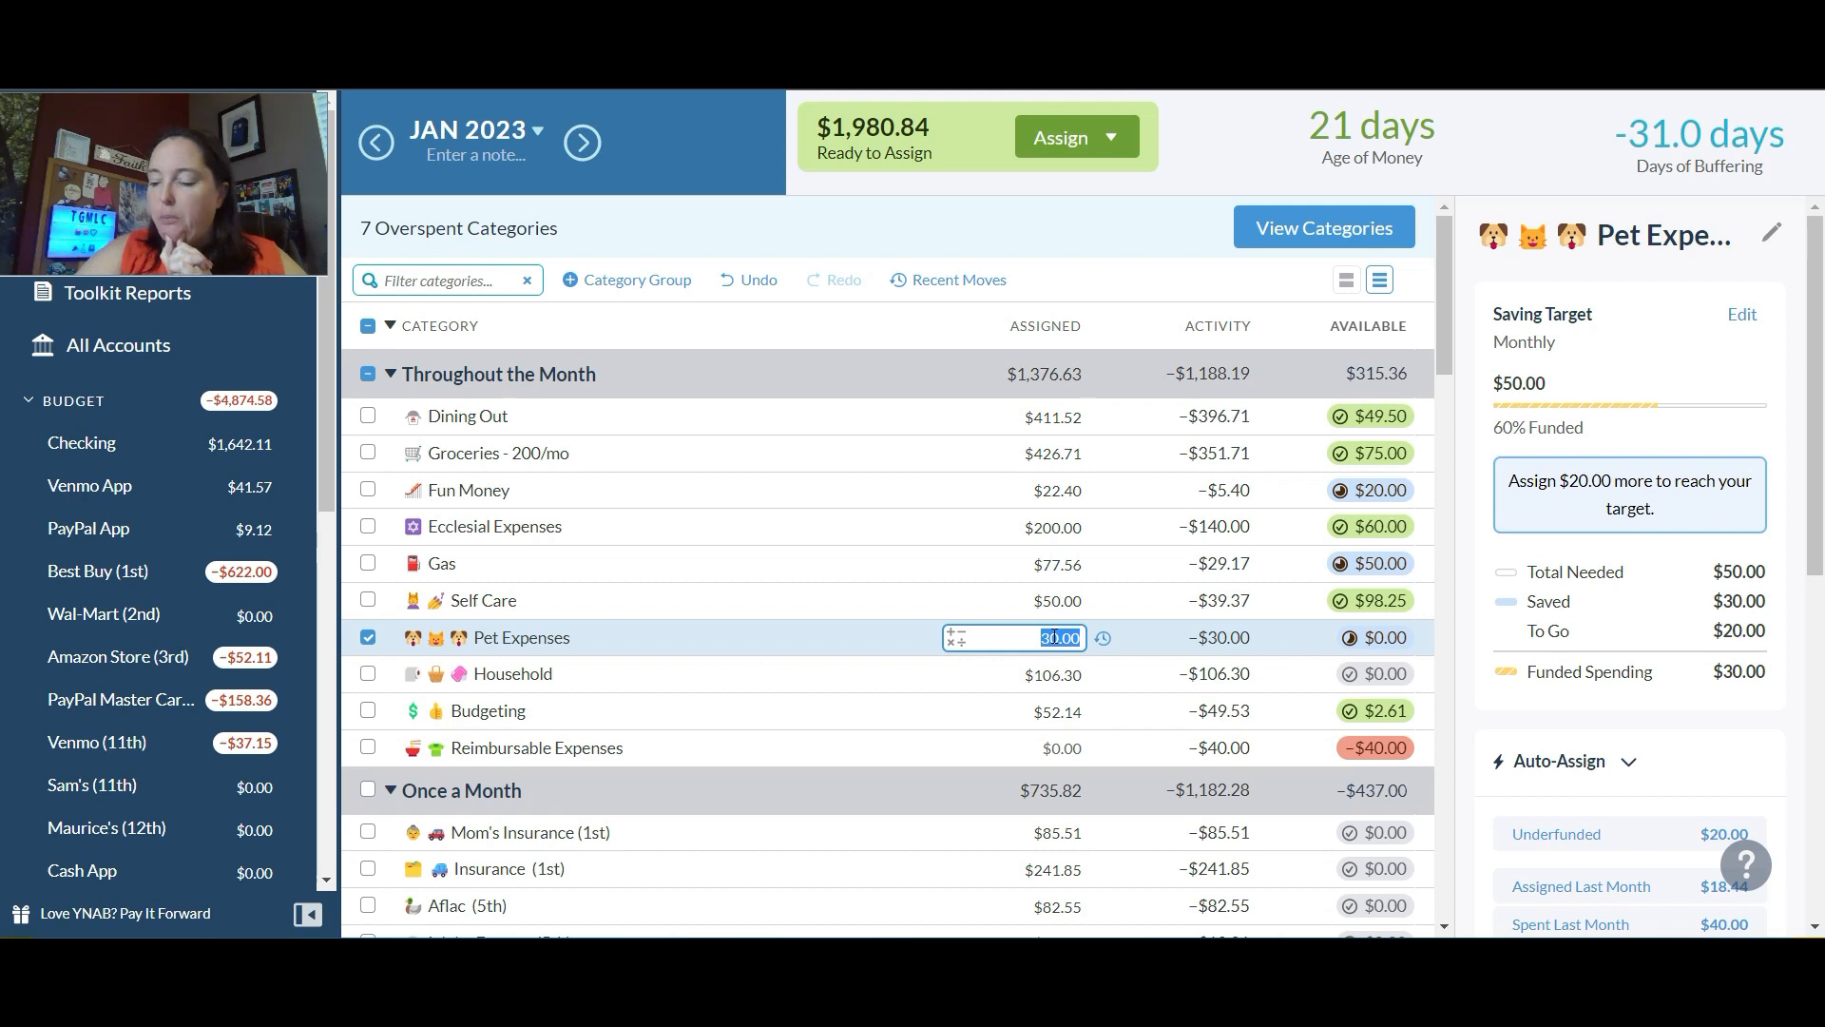
pyautogui.write('15')
# Step: Undo the recent assignment changes to Ecclesial Expenses, Pet Expenses and Fun Money
pyautogui.hotkey('ctrl', 'z')
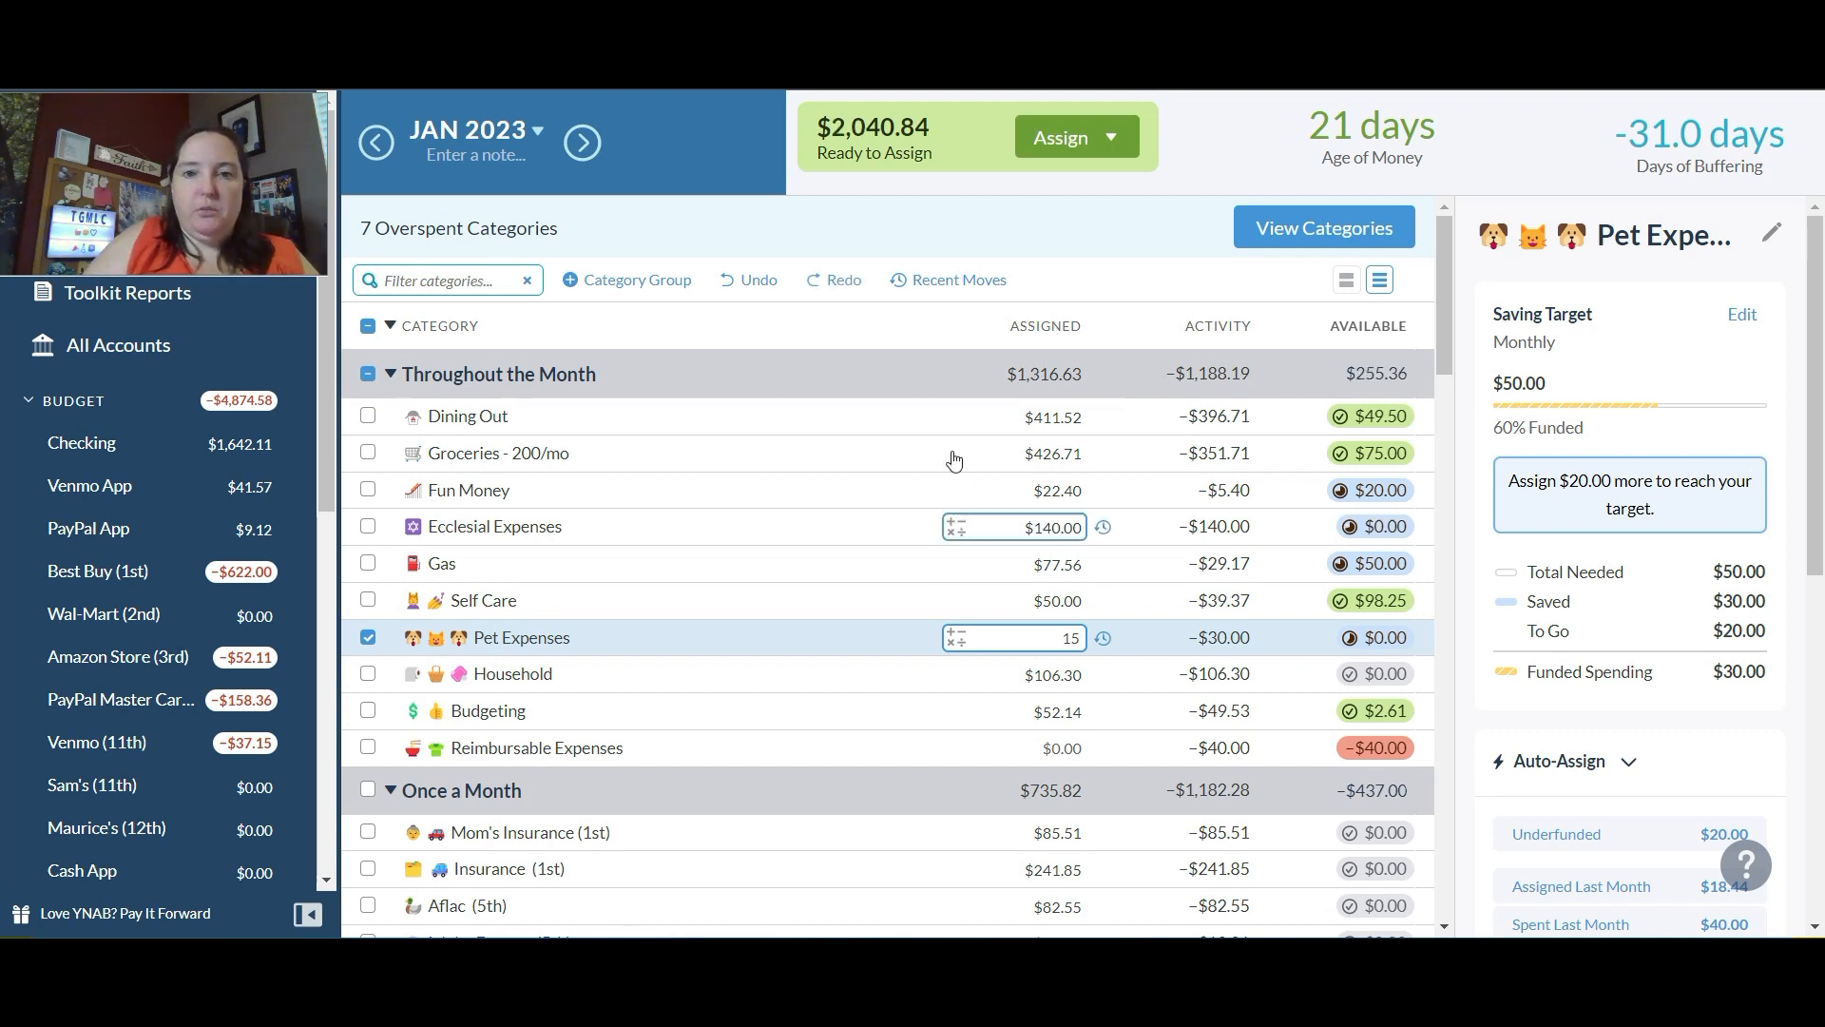
pyautogui.click(1000, 248)
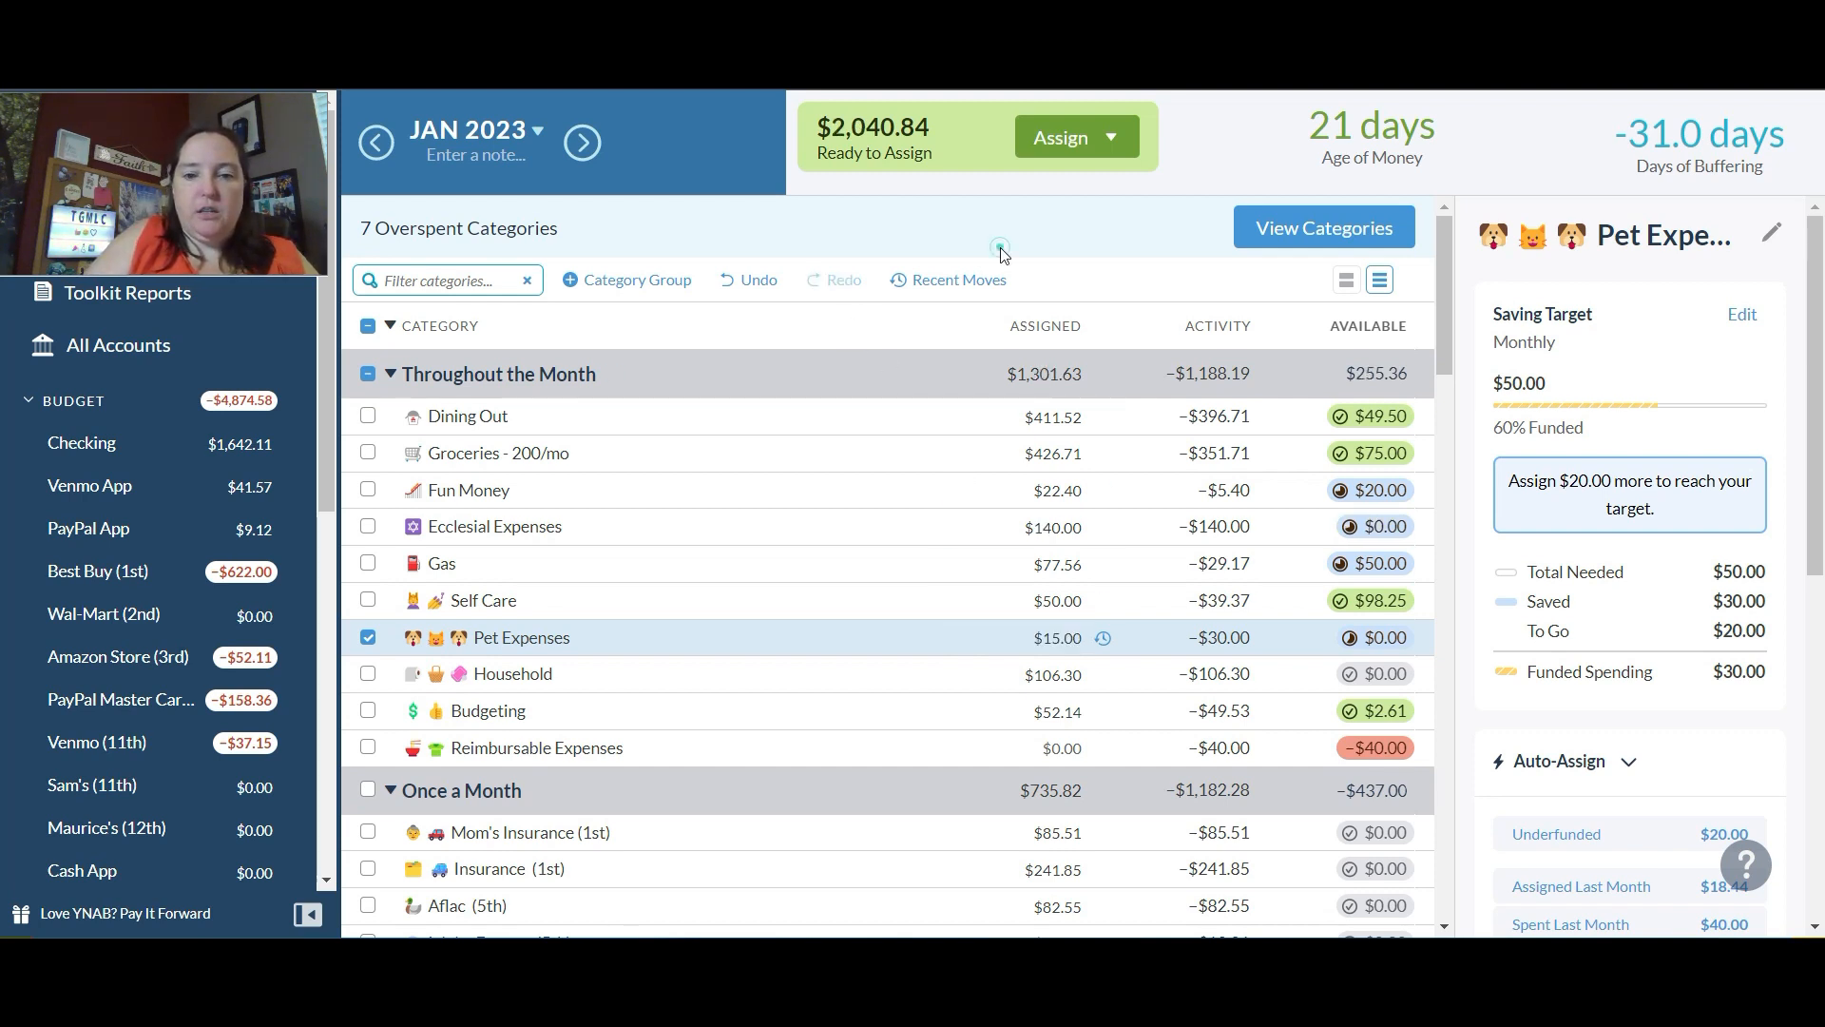
pyautogui.click(759, 281)
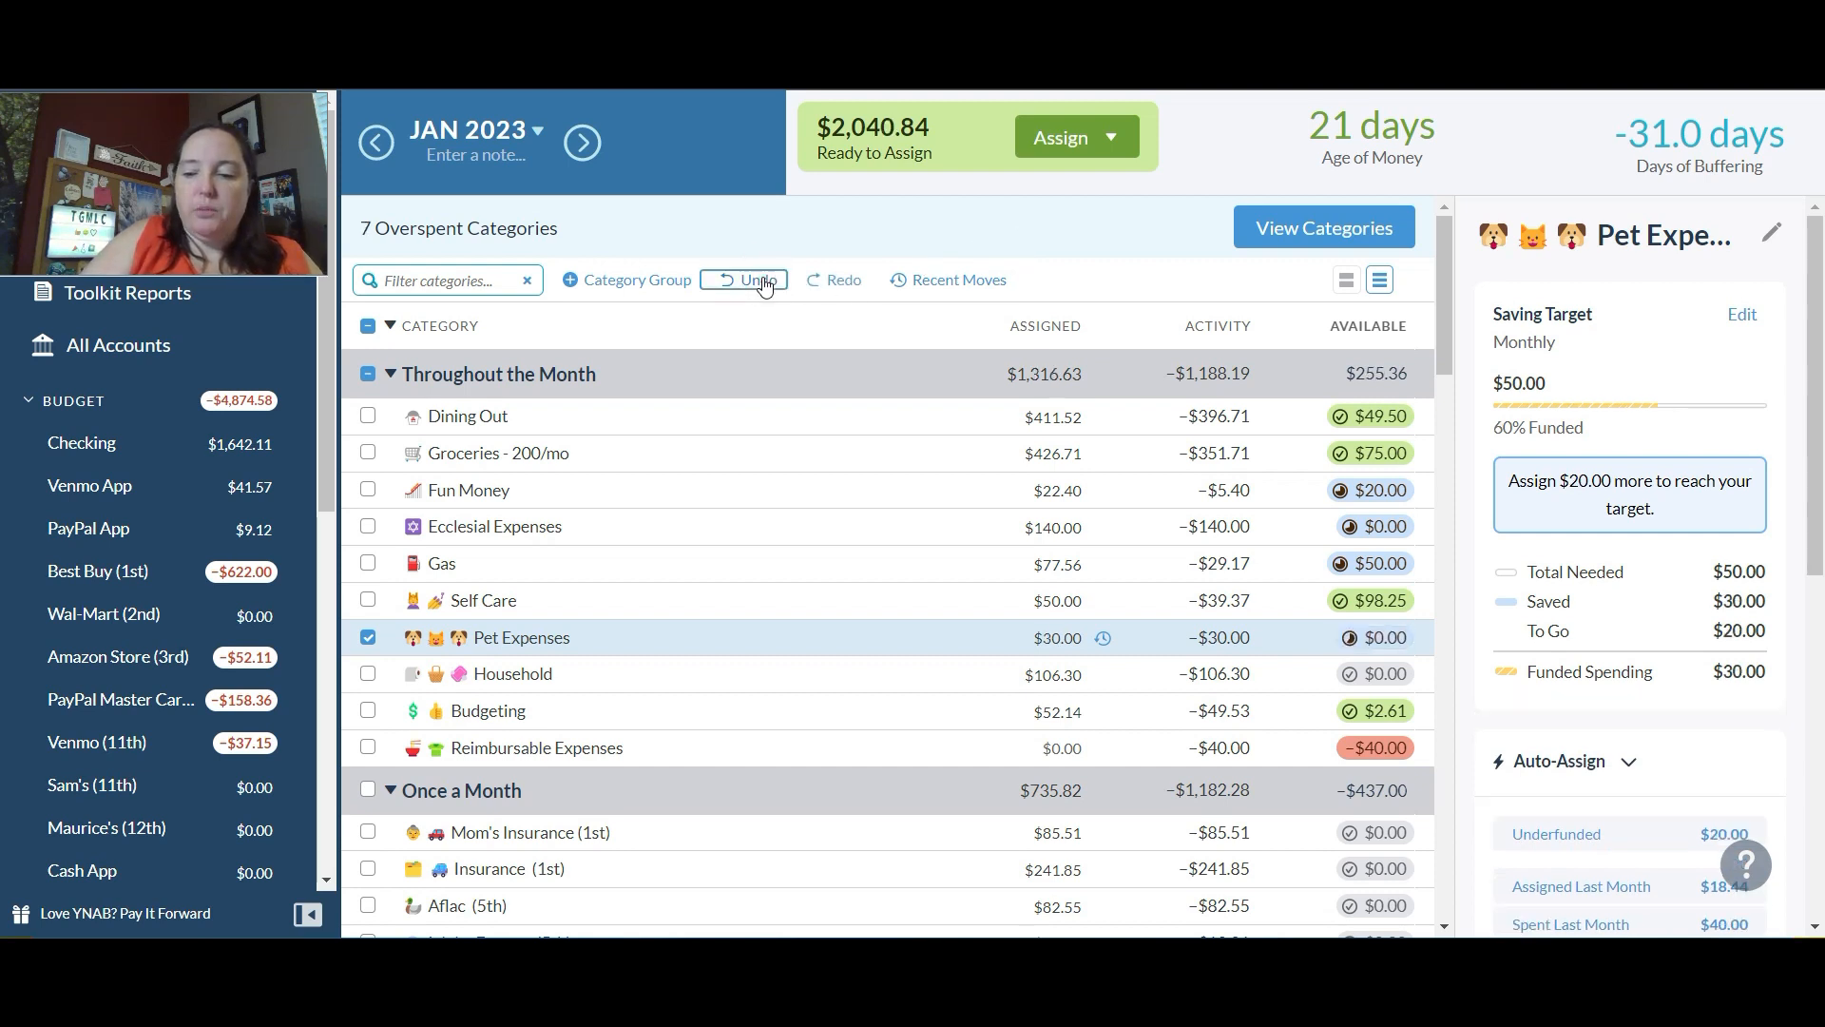
pyautogui.click(764, 281)
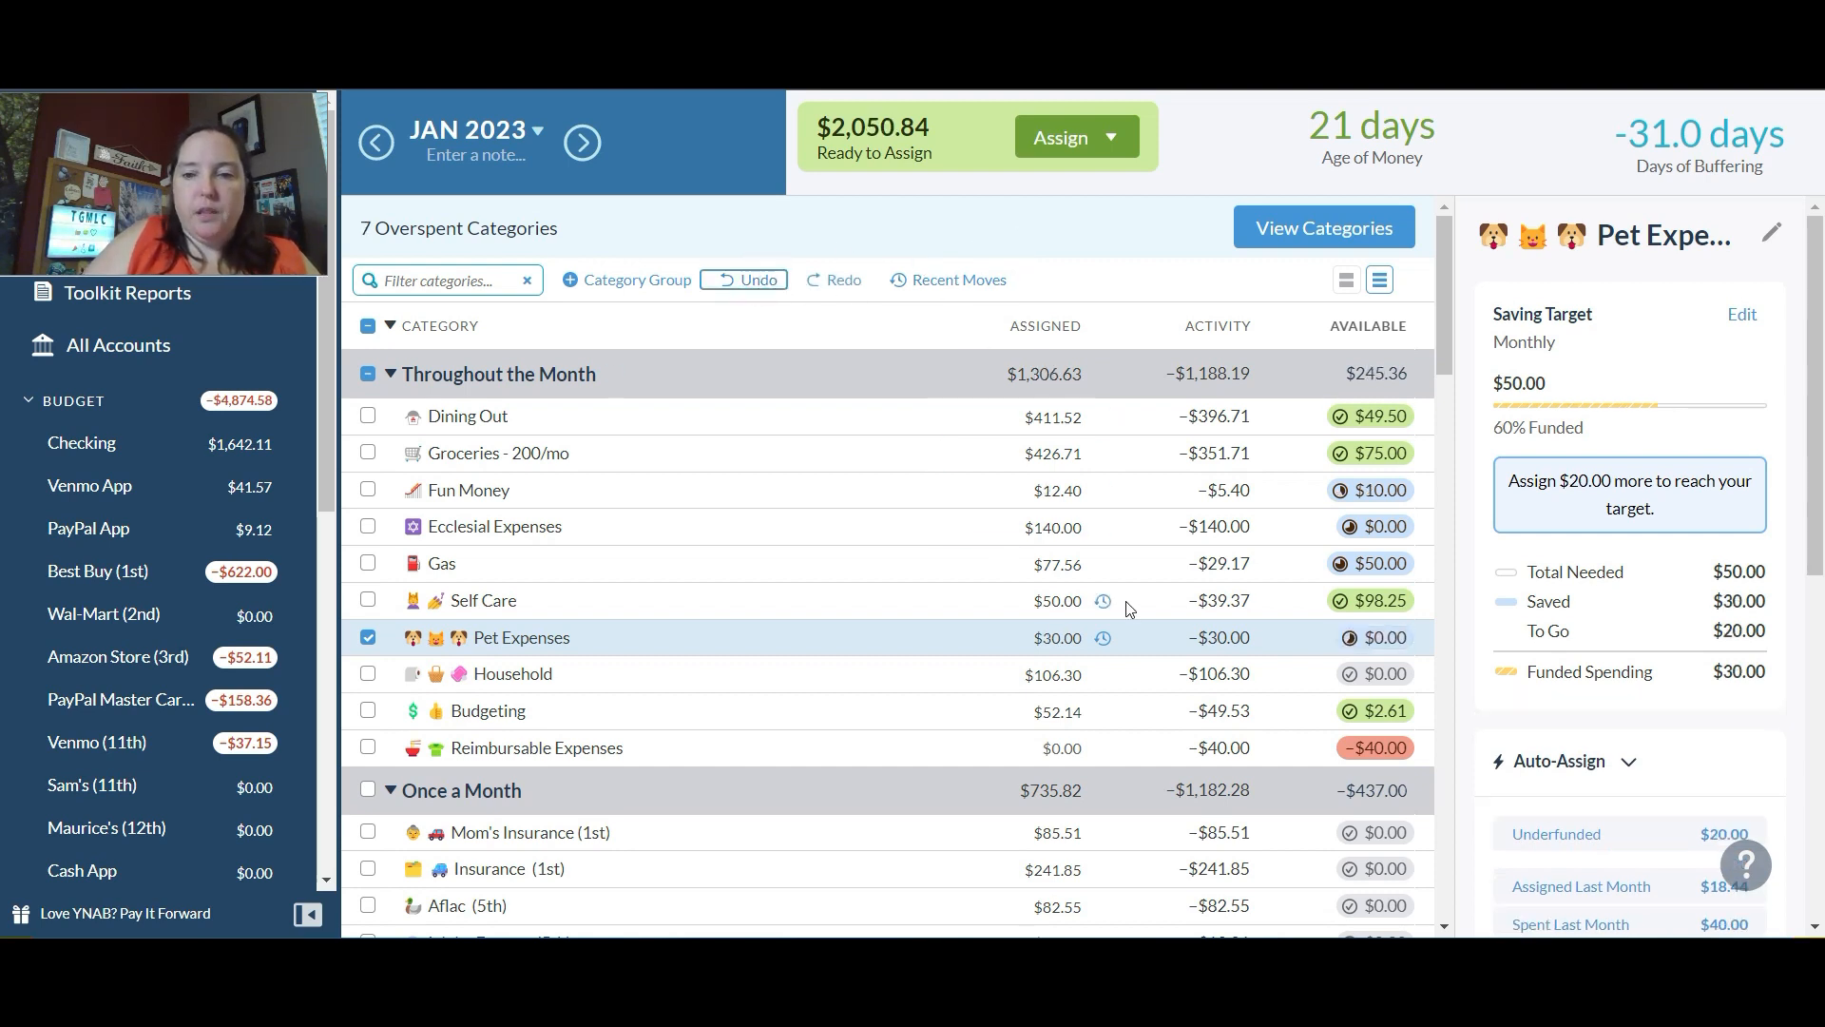
# Step: Set the assigned amount of Pet Expenses to $45 and deselect the category
pyautogui.click(1056, 638)
pyautogui.write('45')
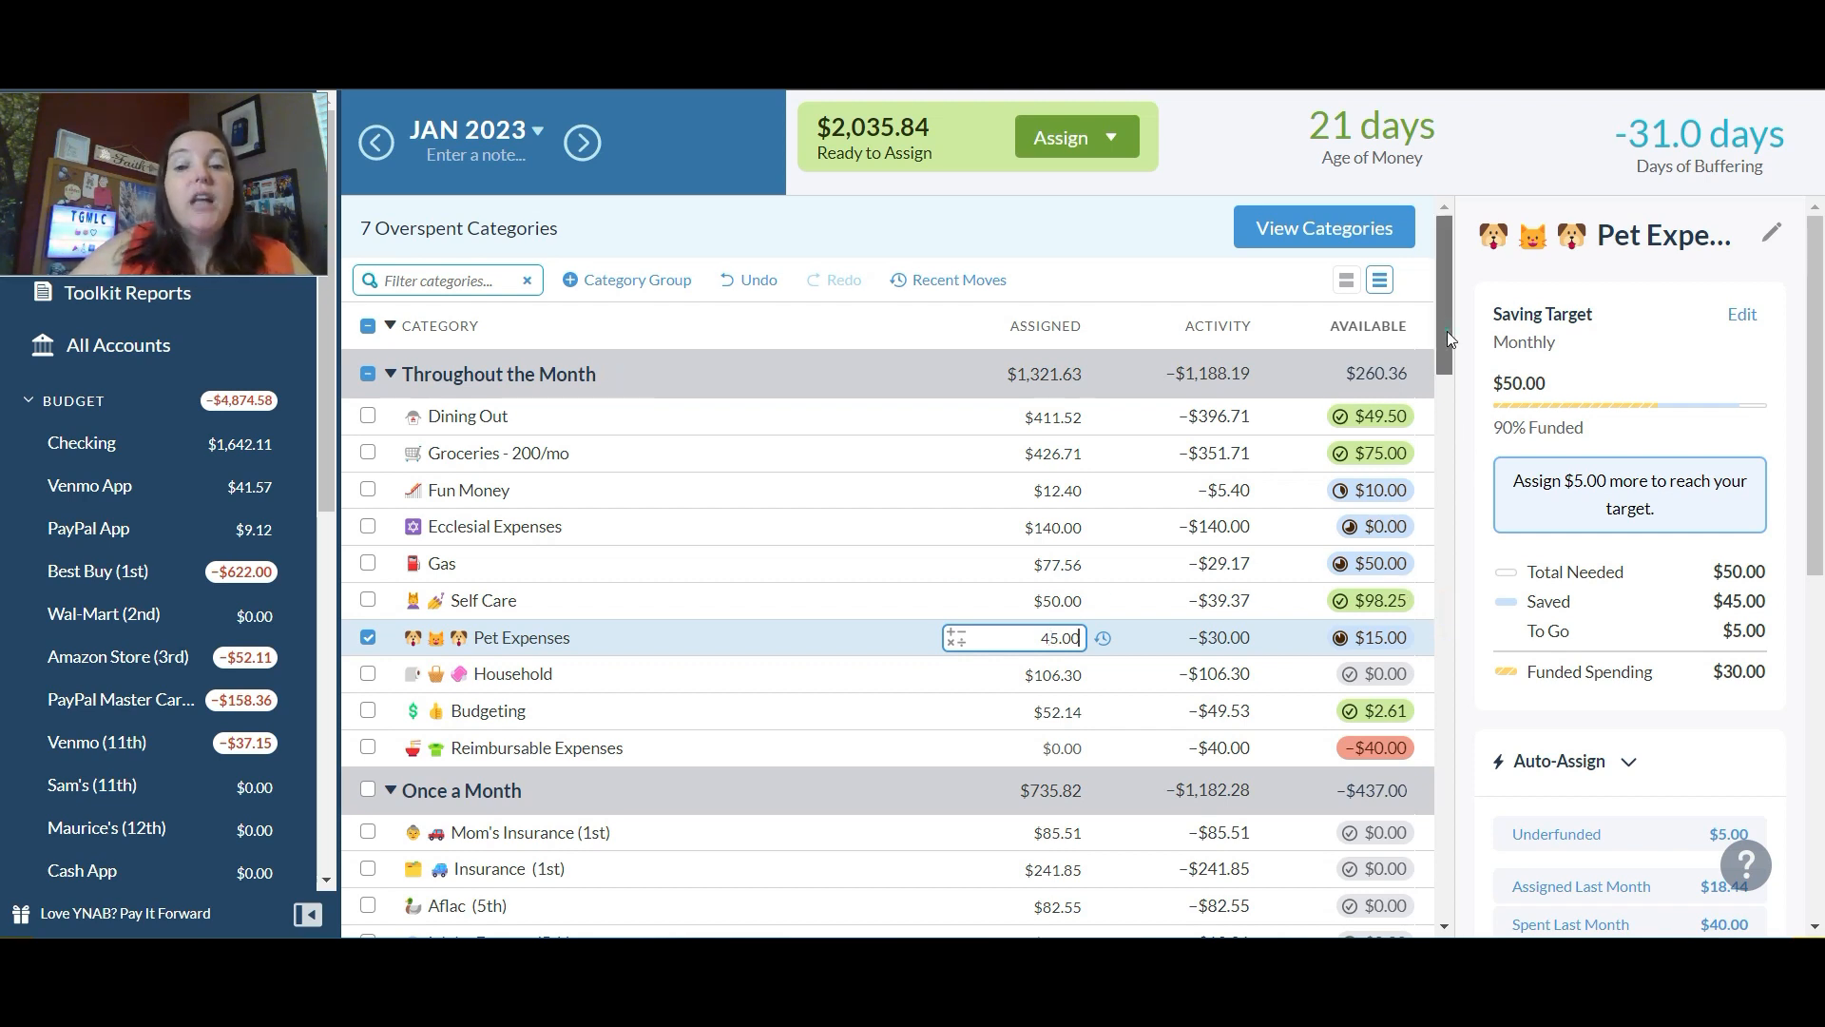
pyautogui.moveTo(1447, 330); pyautogui.dragTo(1447, 341)
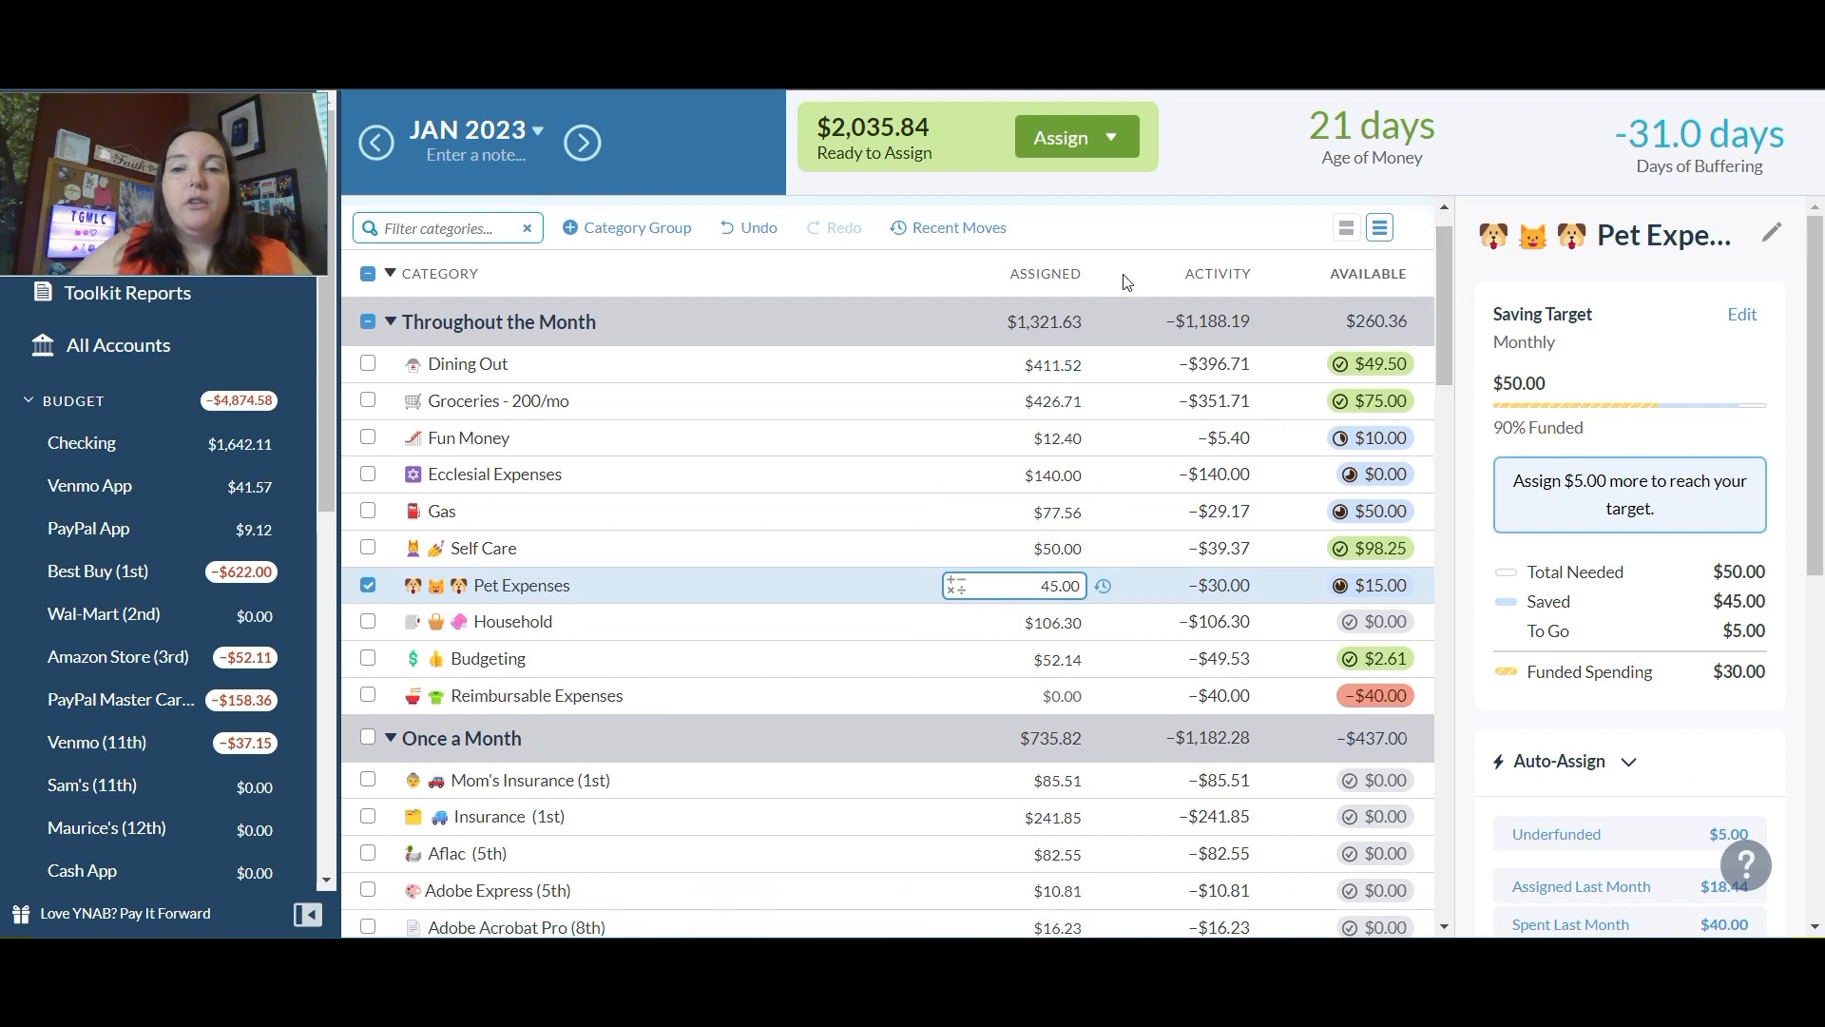
pyautogui.click(1151, 224)
pyautogui.click(1089, 447)
pyautogui.click(1084, 622)
pyautogui.click(1071, 585)
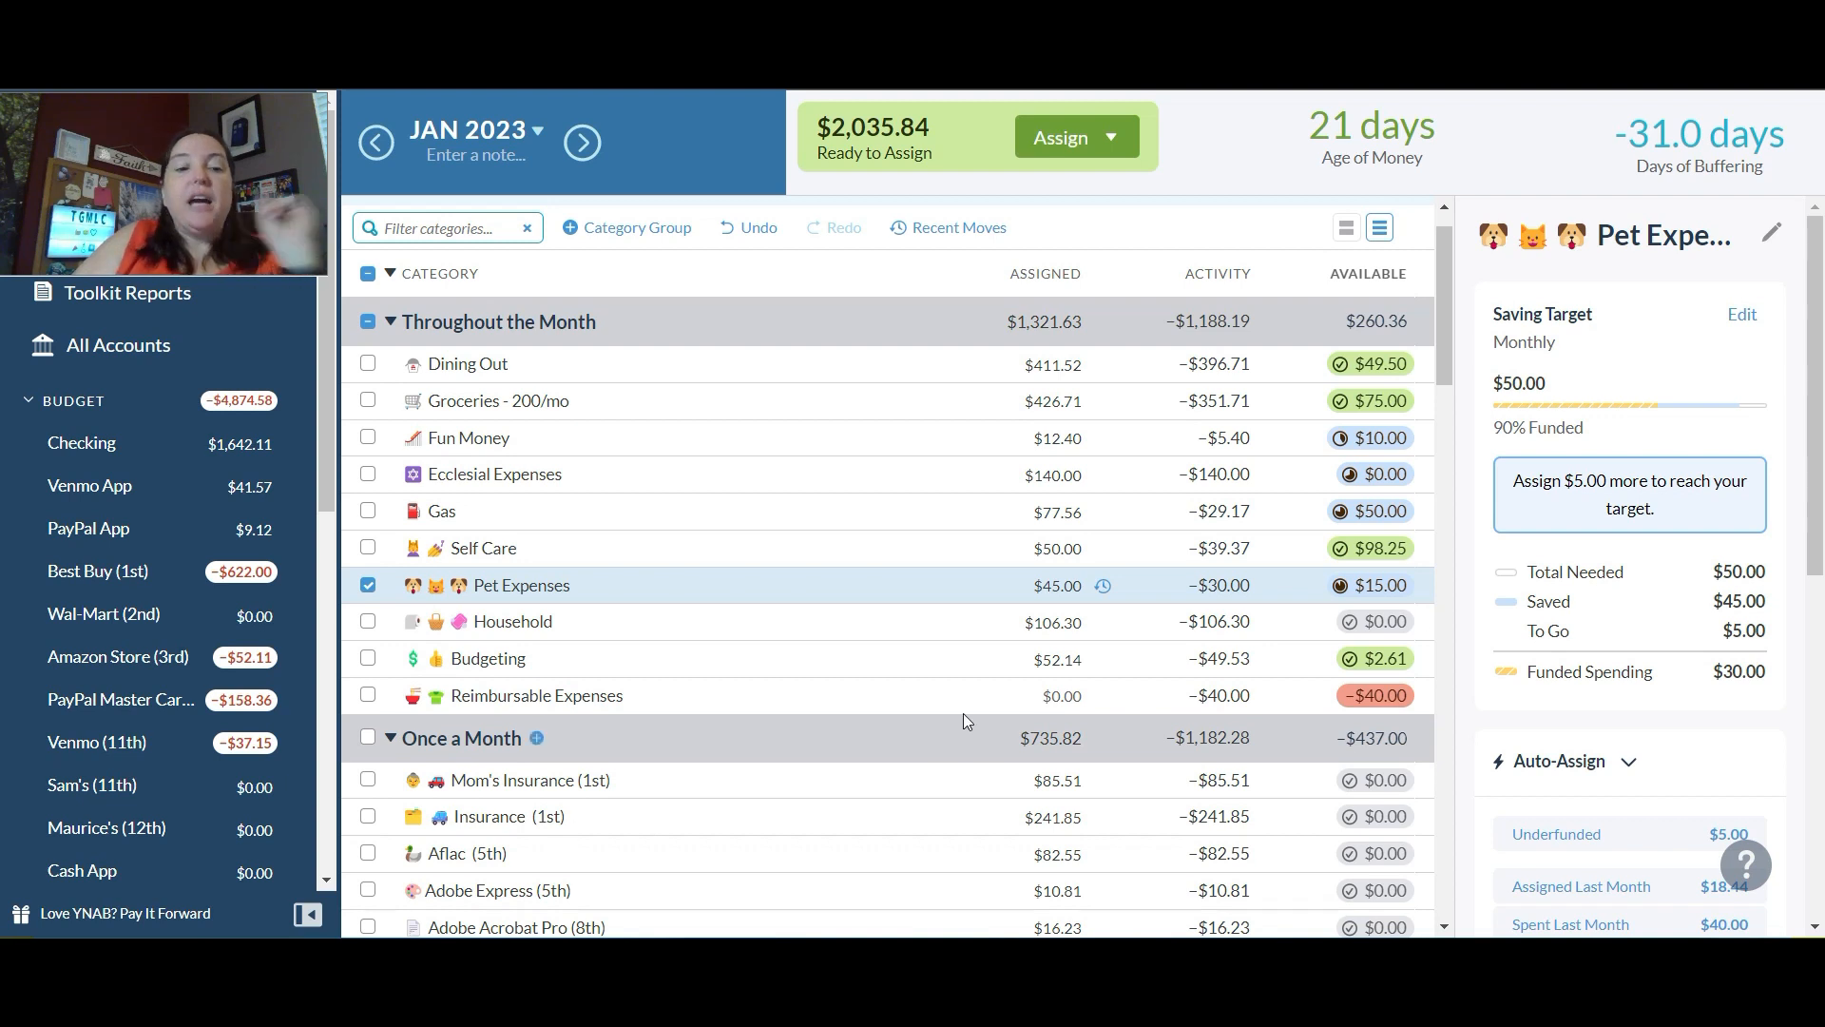
pyautogui.click(368, 586)
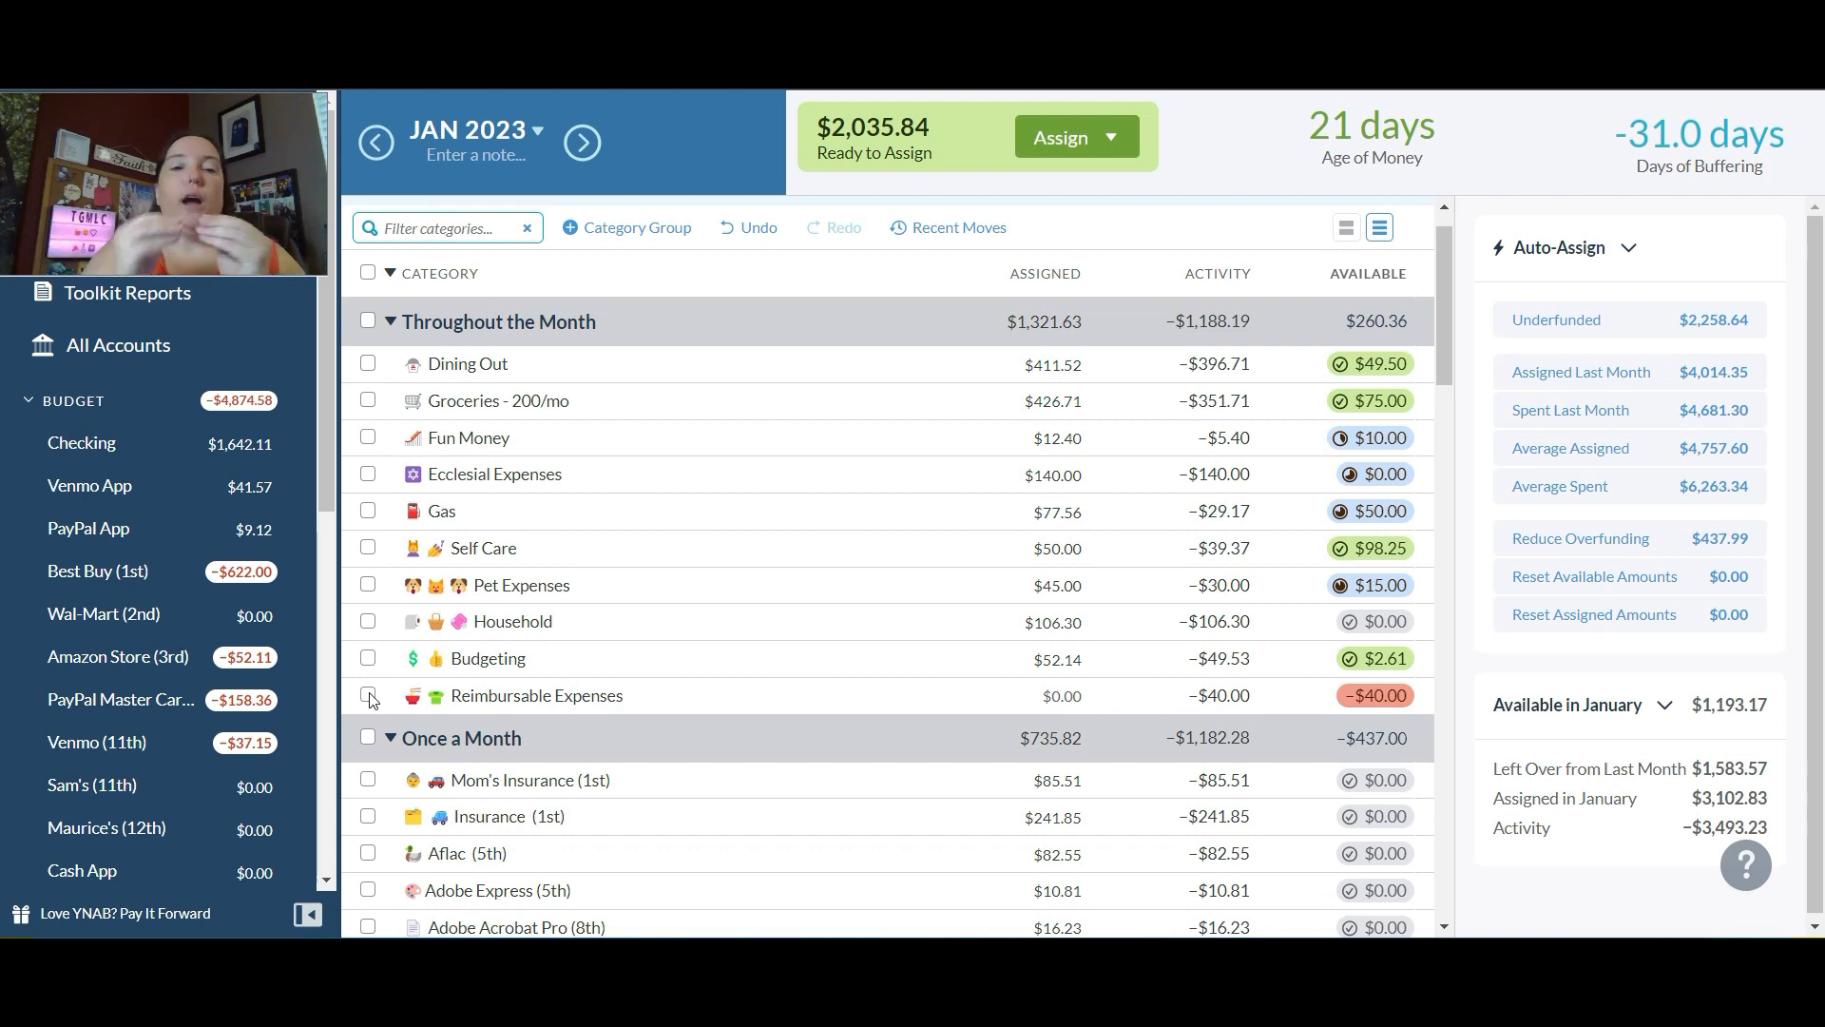
# Step: Add $40 to the assigned amount of Reimbursable Expenses and deselect the category
pyautogui.moveTo(1376, 701)
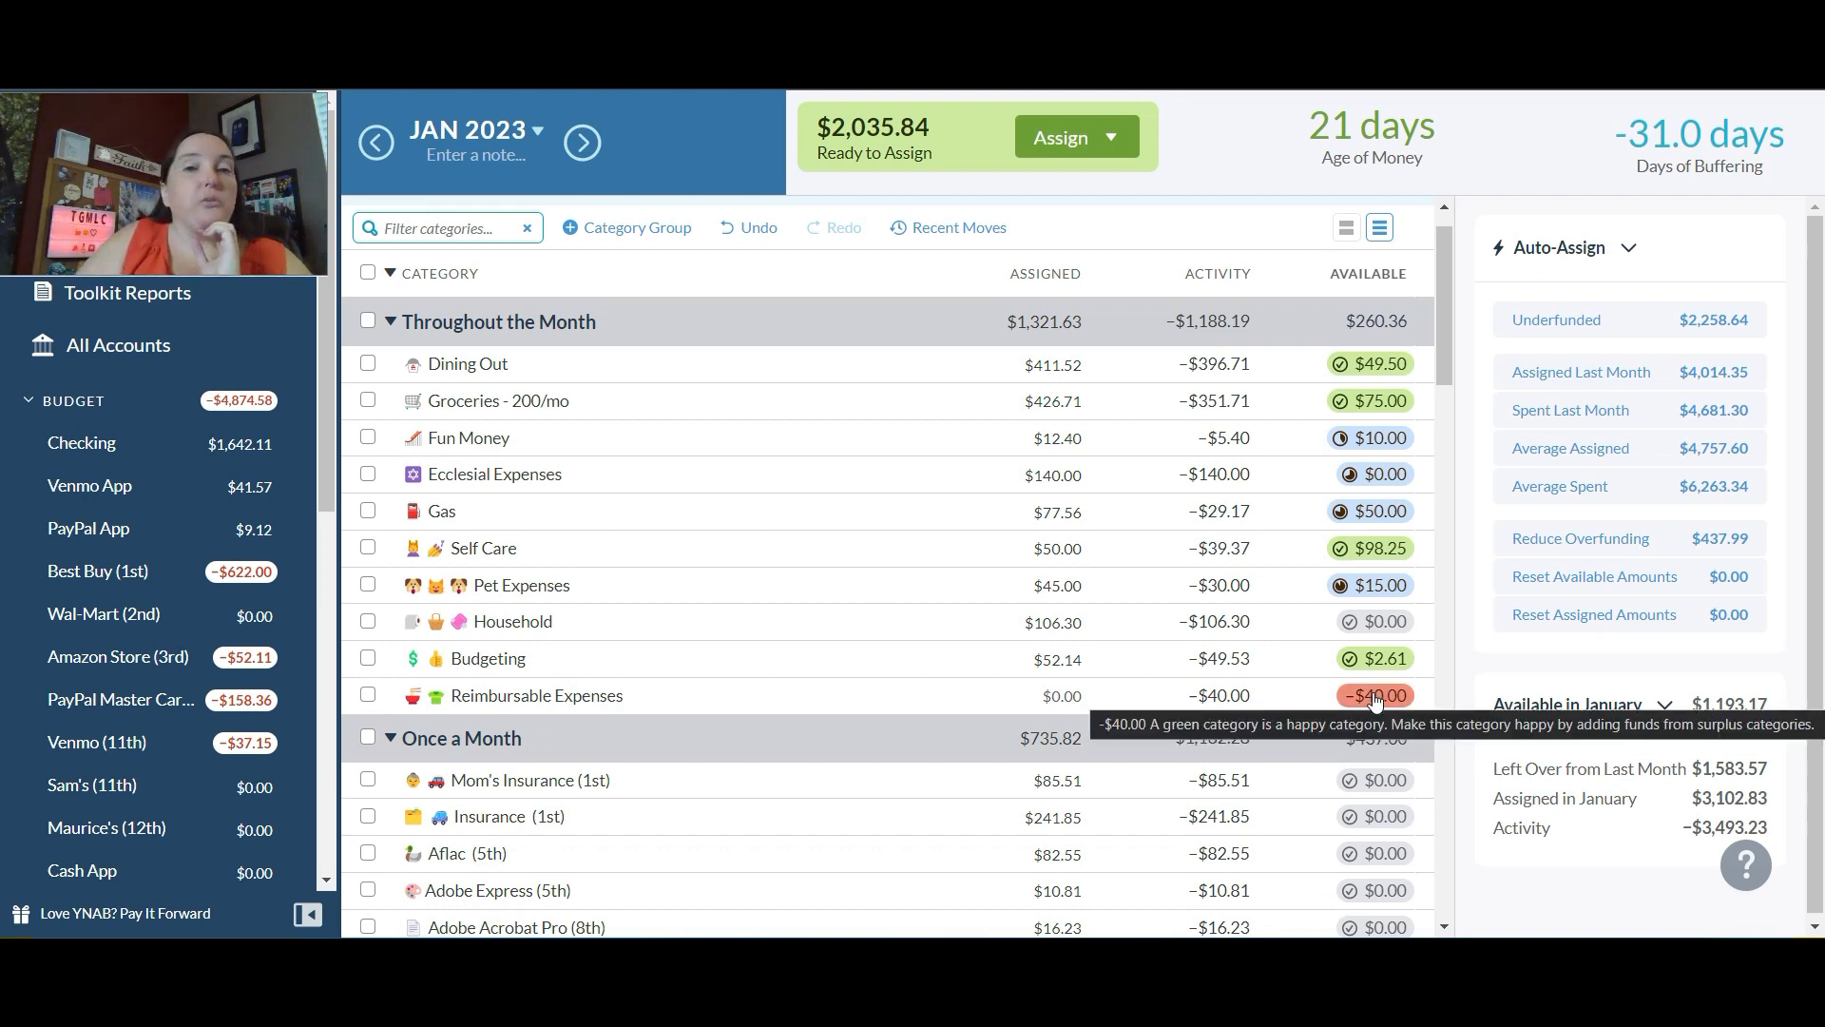
pyautogui.click(1056, 697)
pyautogui.press('End')
pyautogui.write('+40')
pyautogui.press('Return')
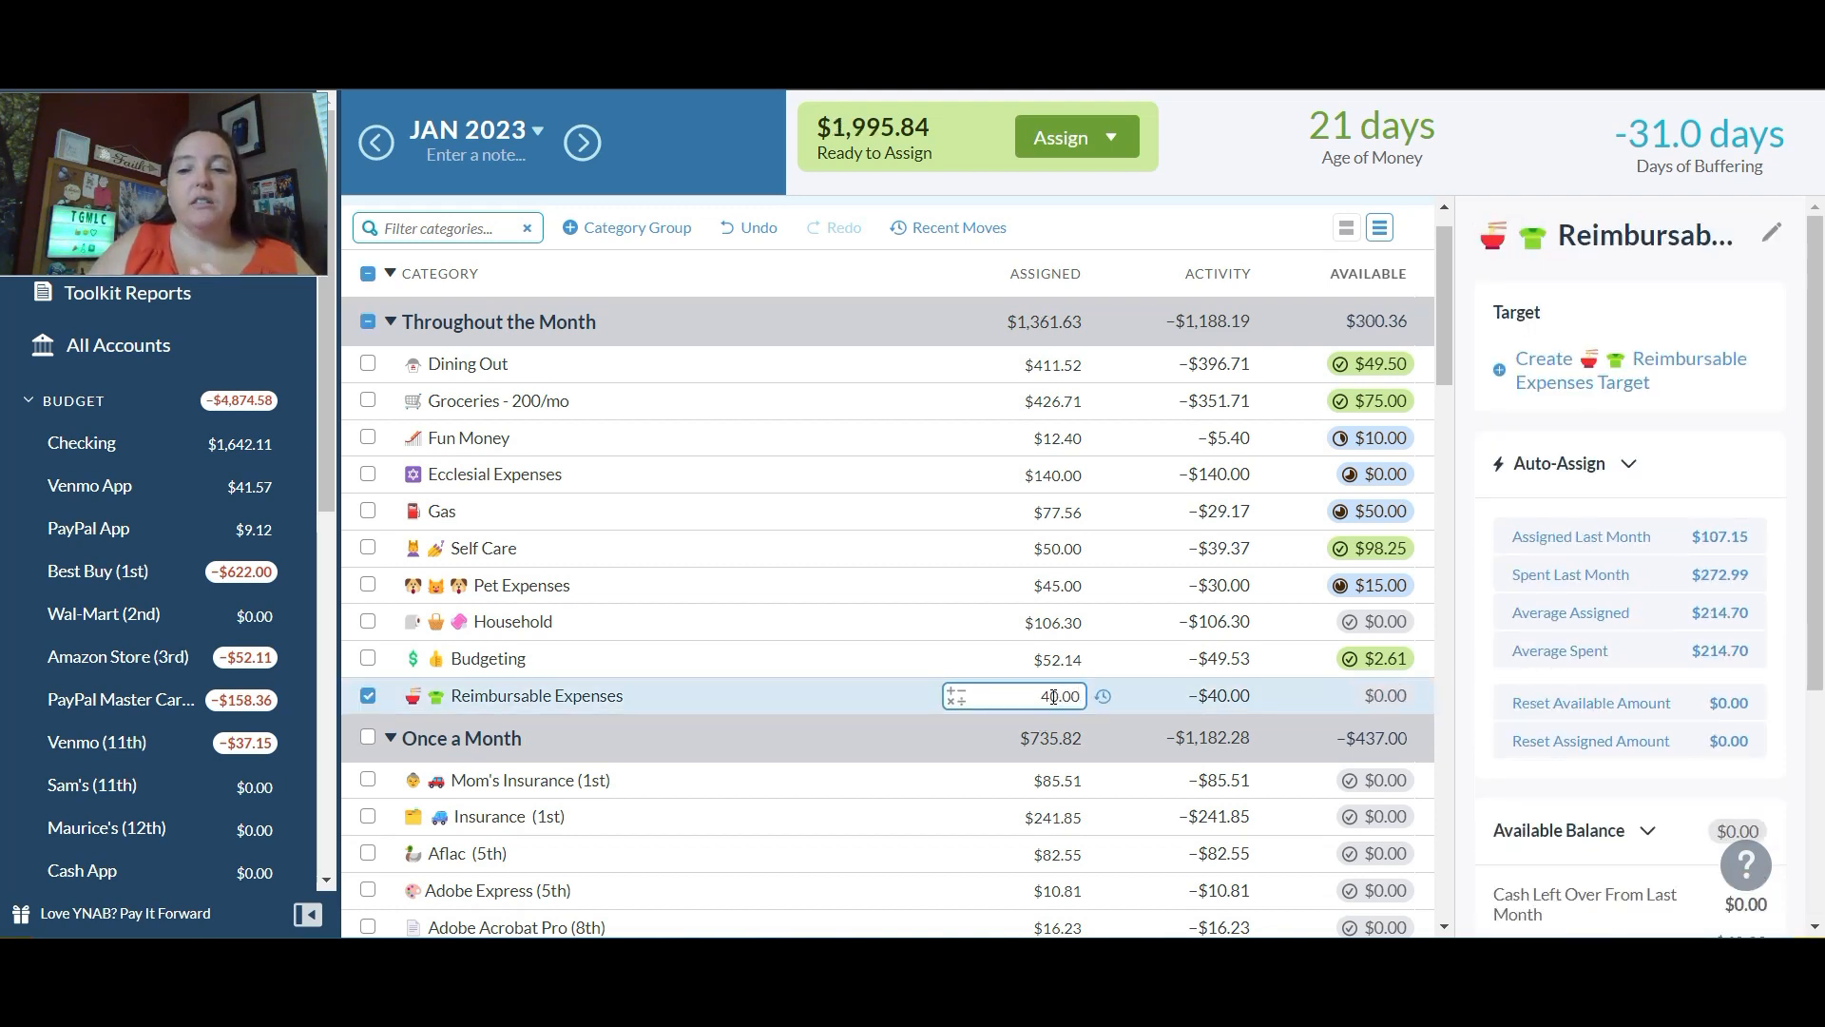
pyautogui.click(367, 695)
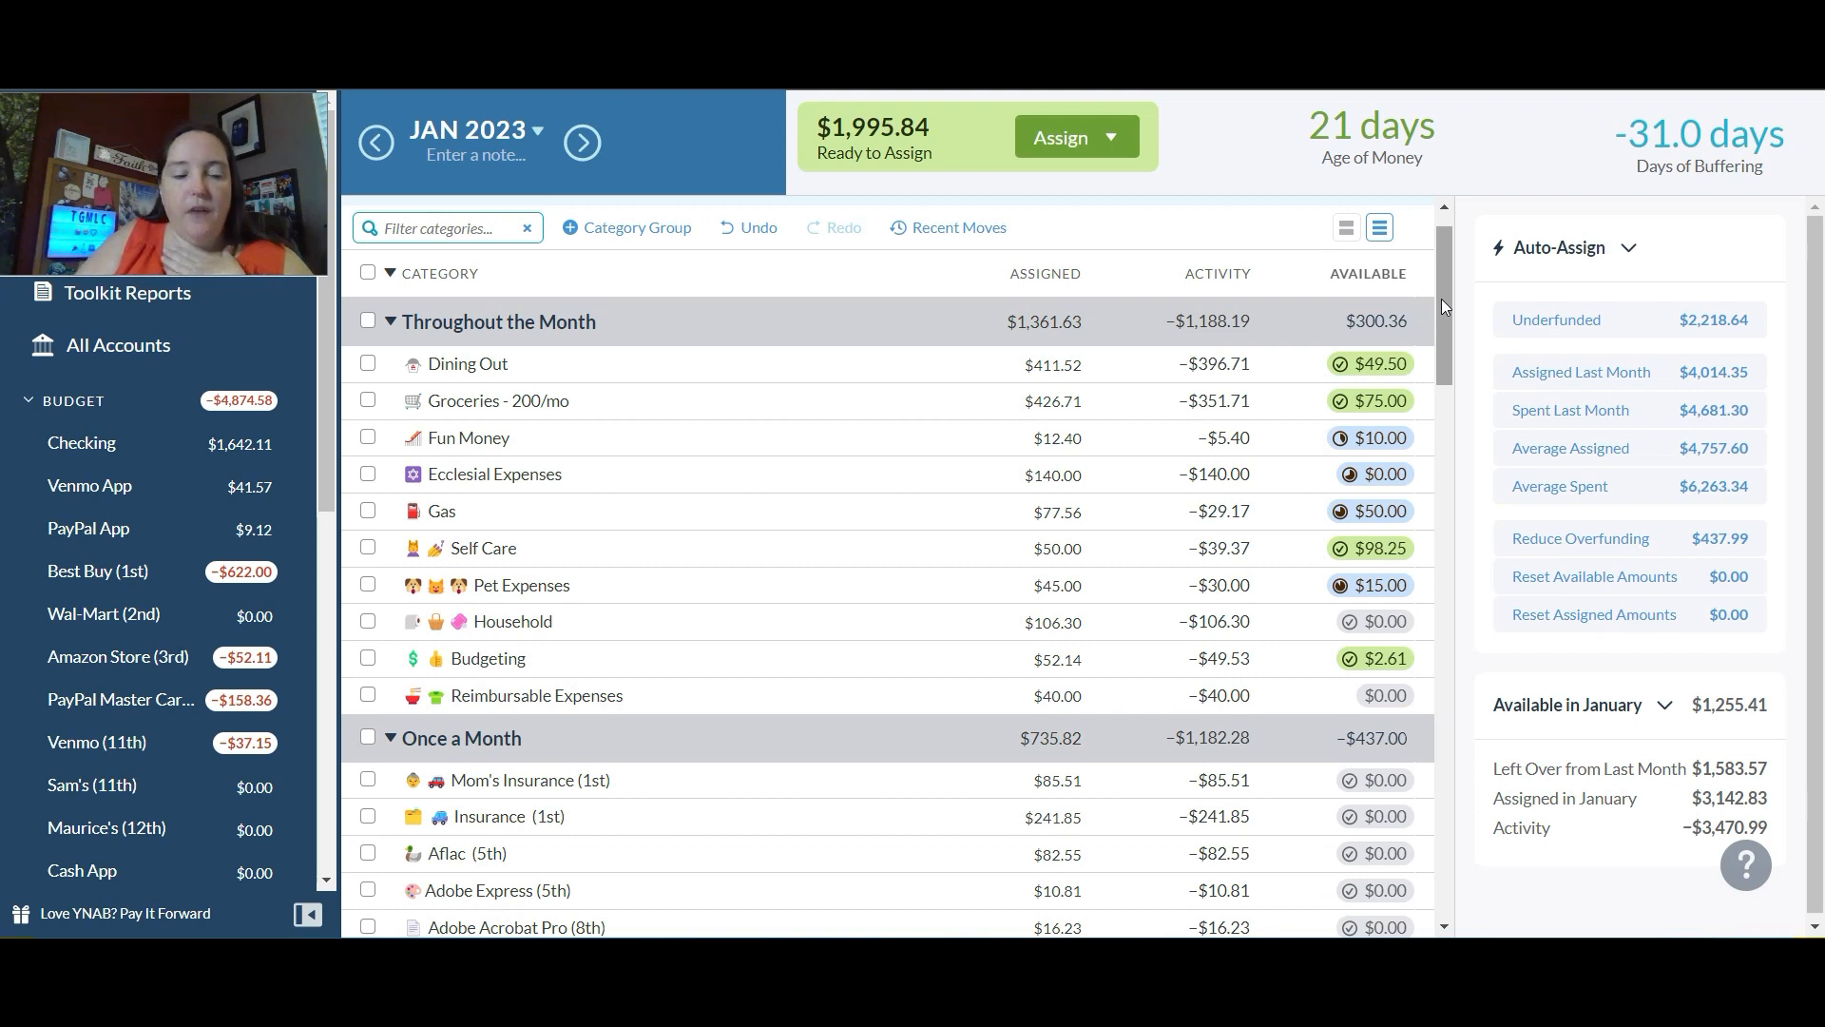
# Step: Assign $106.63 to the Water bill due on the 27th
pyautogui.moveTo(1441, 299); pyautogui.dragTo(1453, 451)
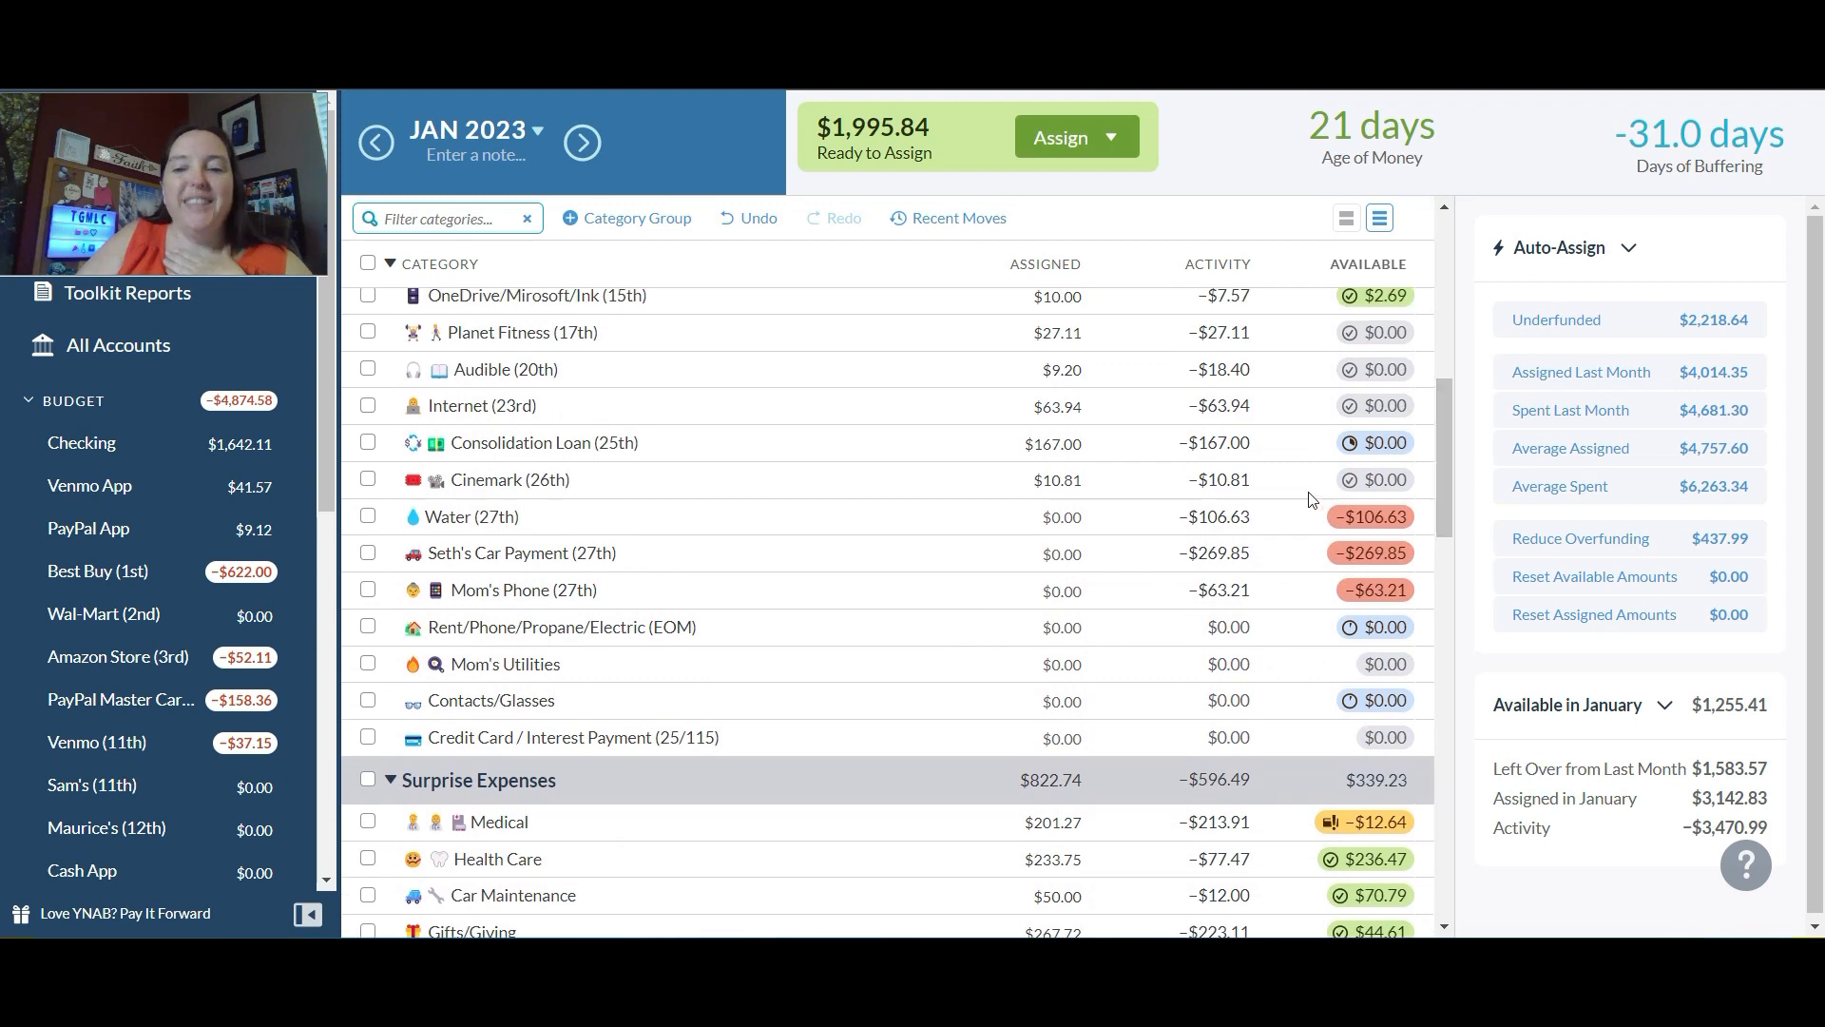
pyautogui.moveTo(1363, 522)
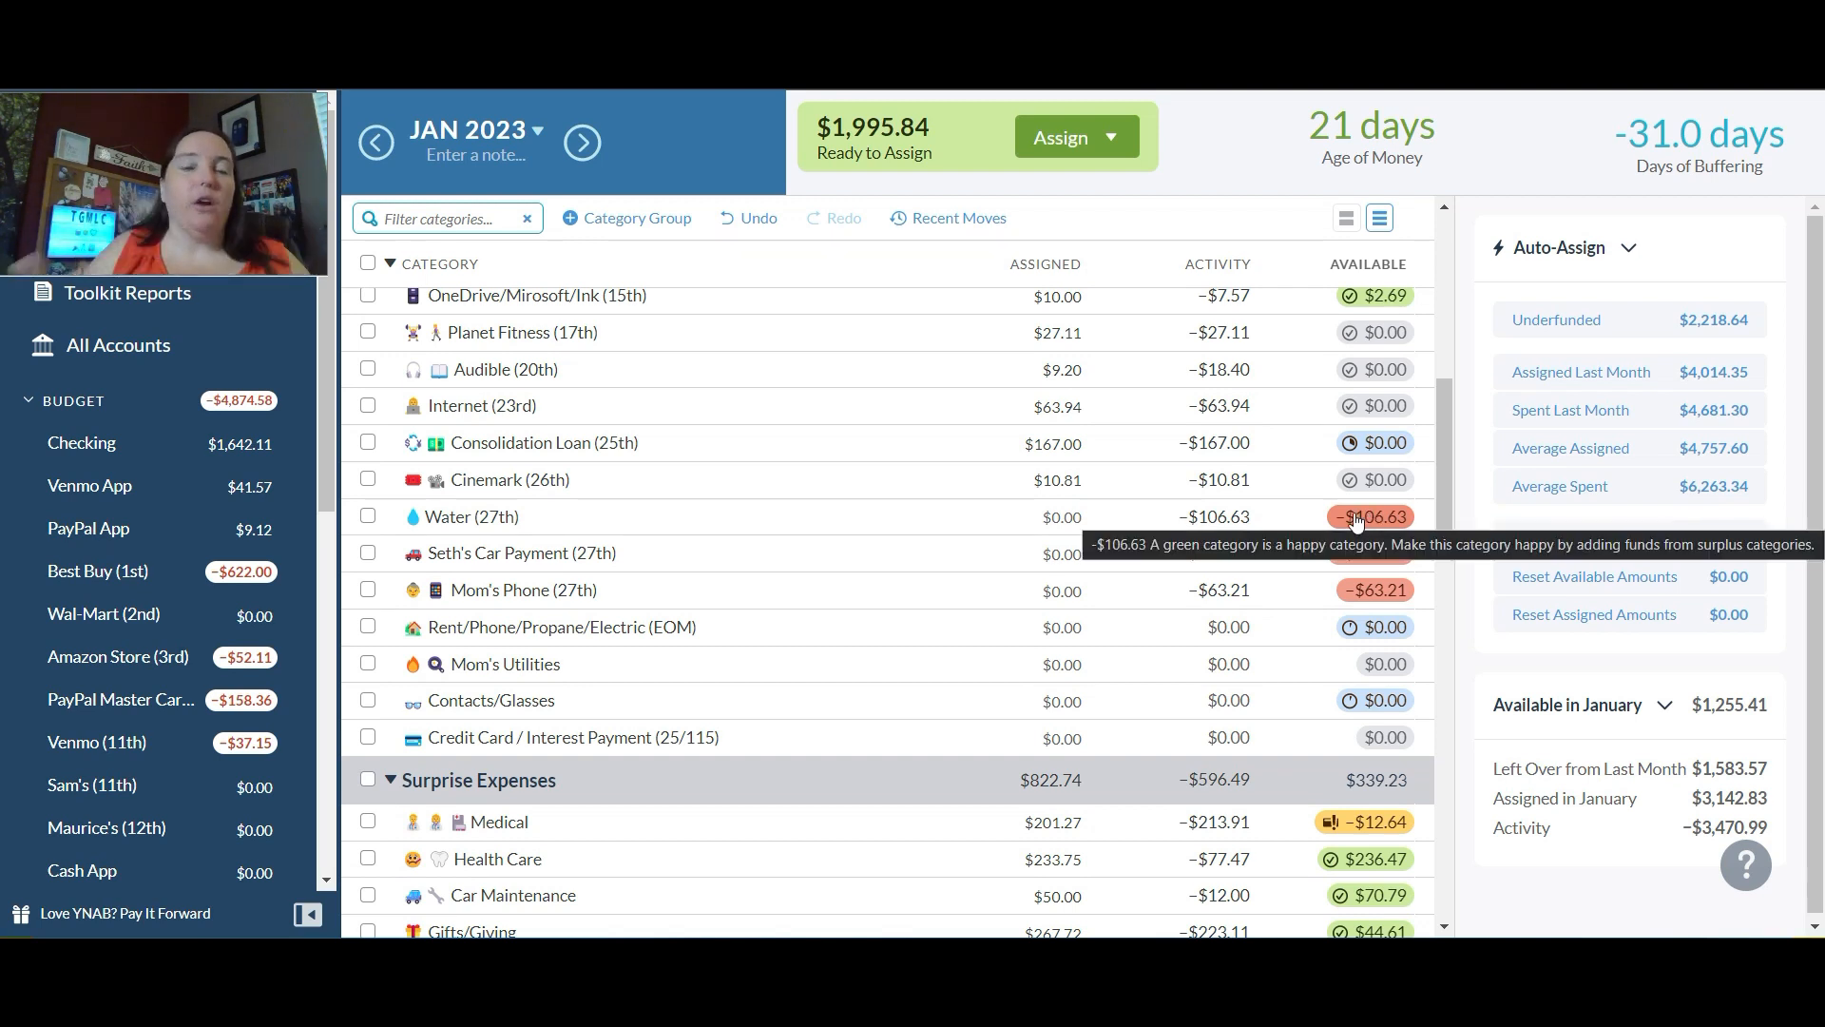
pyautogui.click(1041, 529)
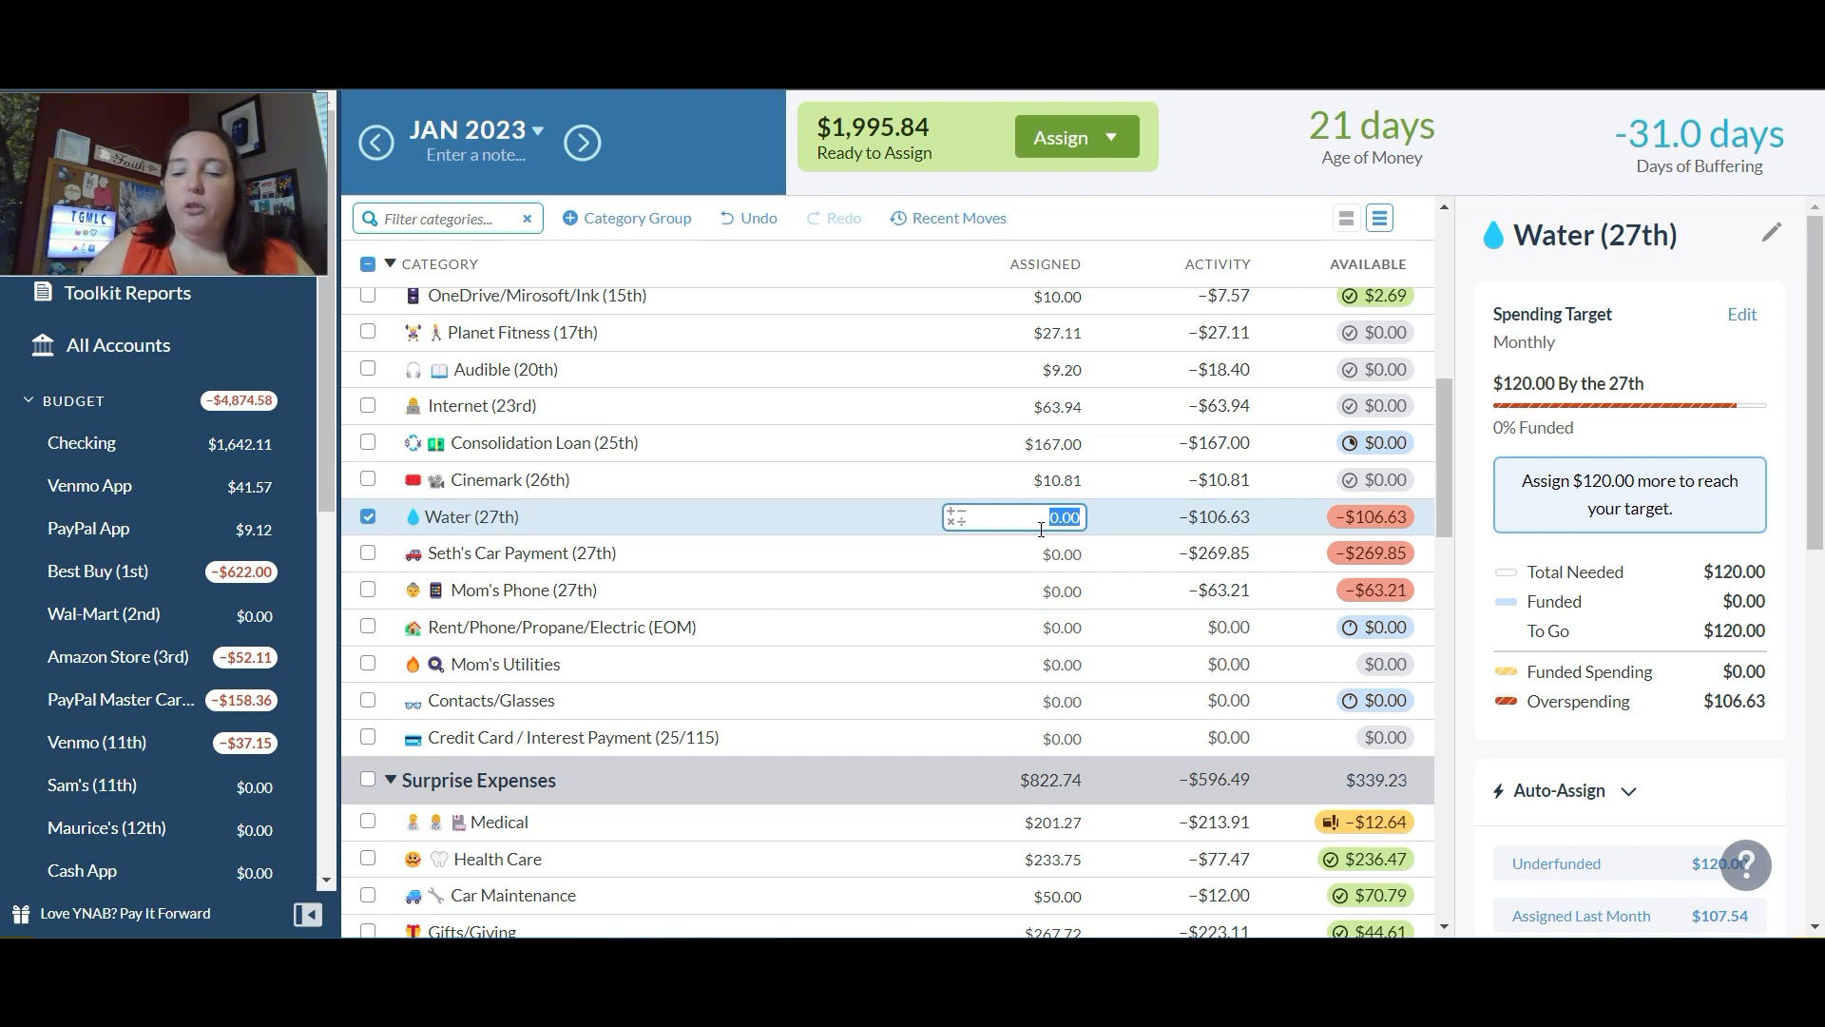
pyautogui.write('106')
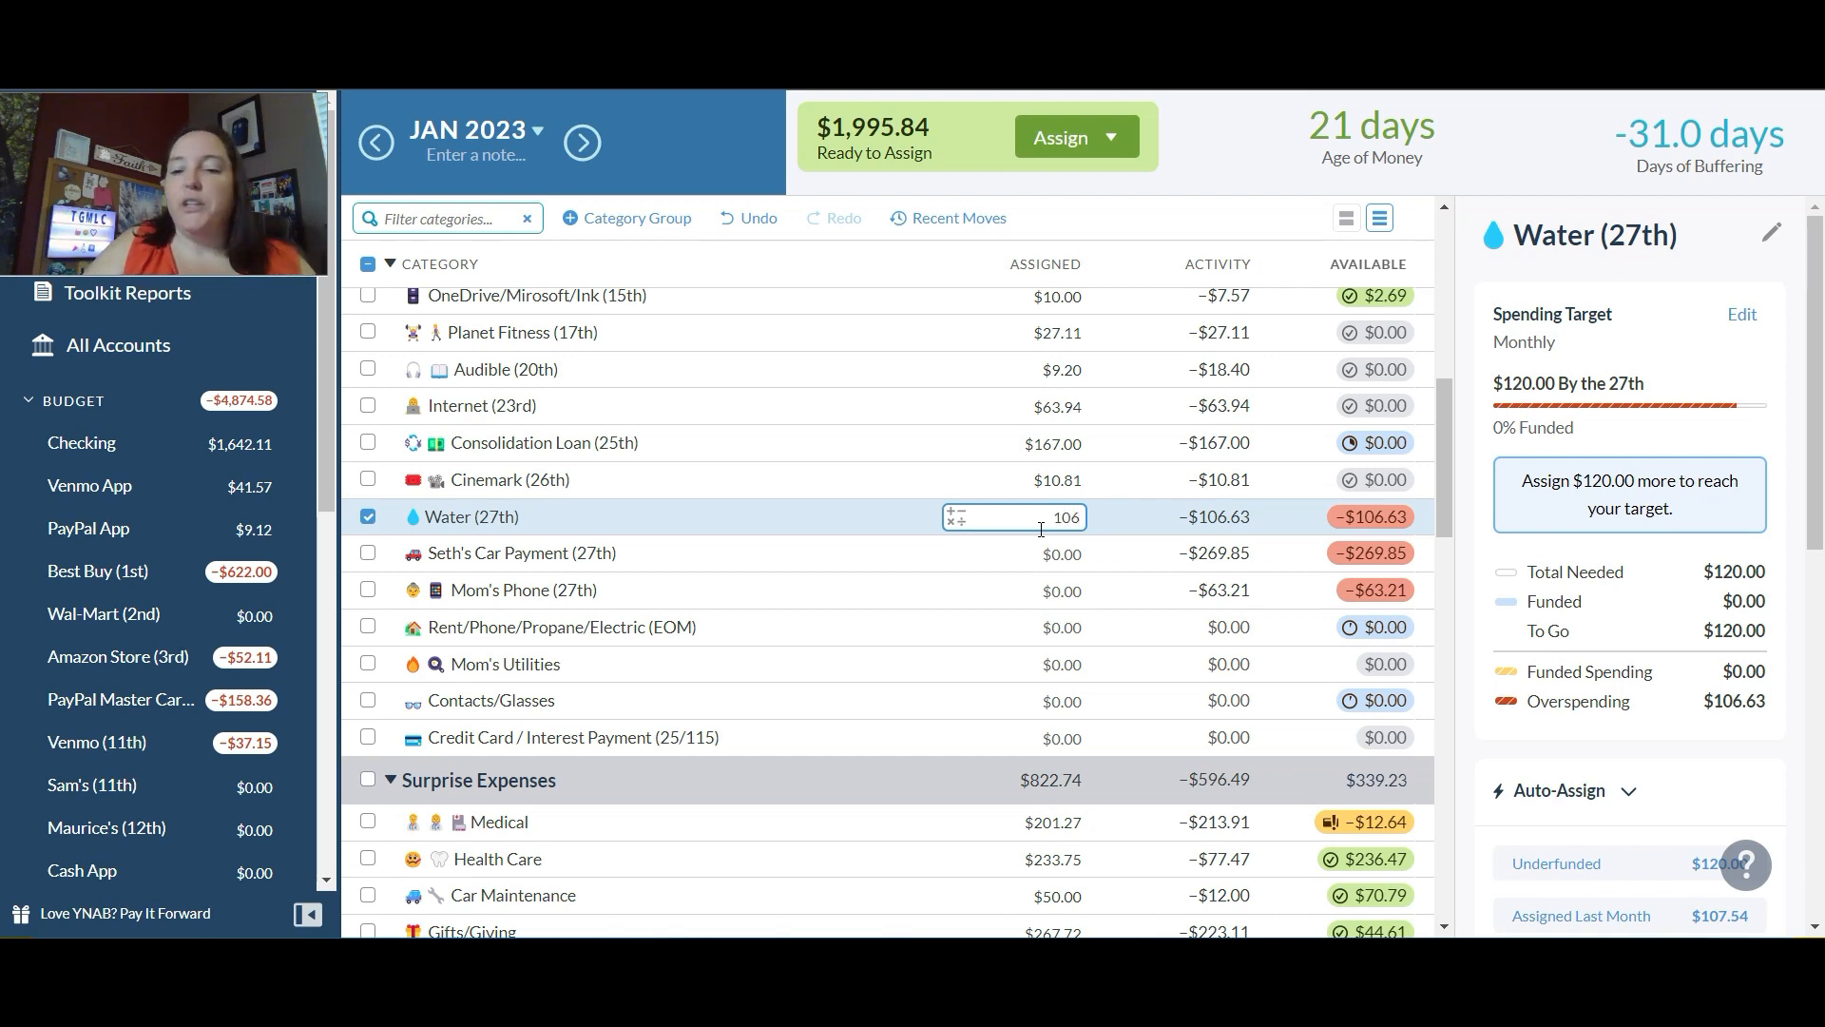
pyautogui.write('.363')
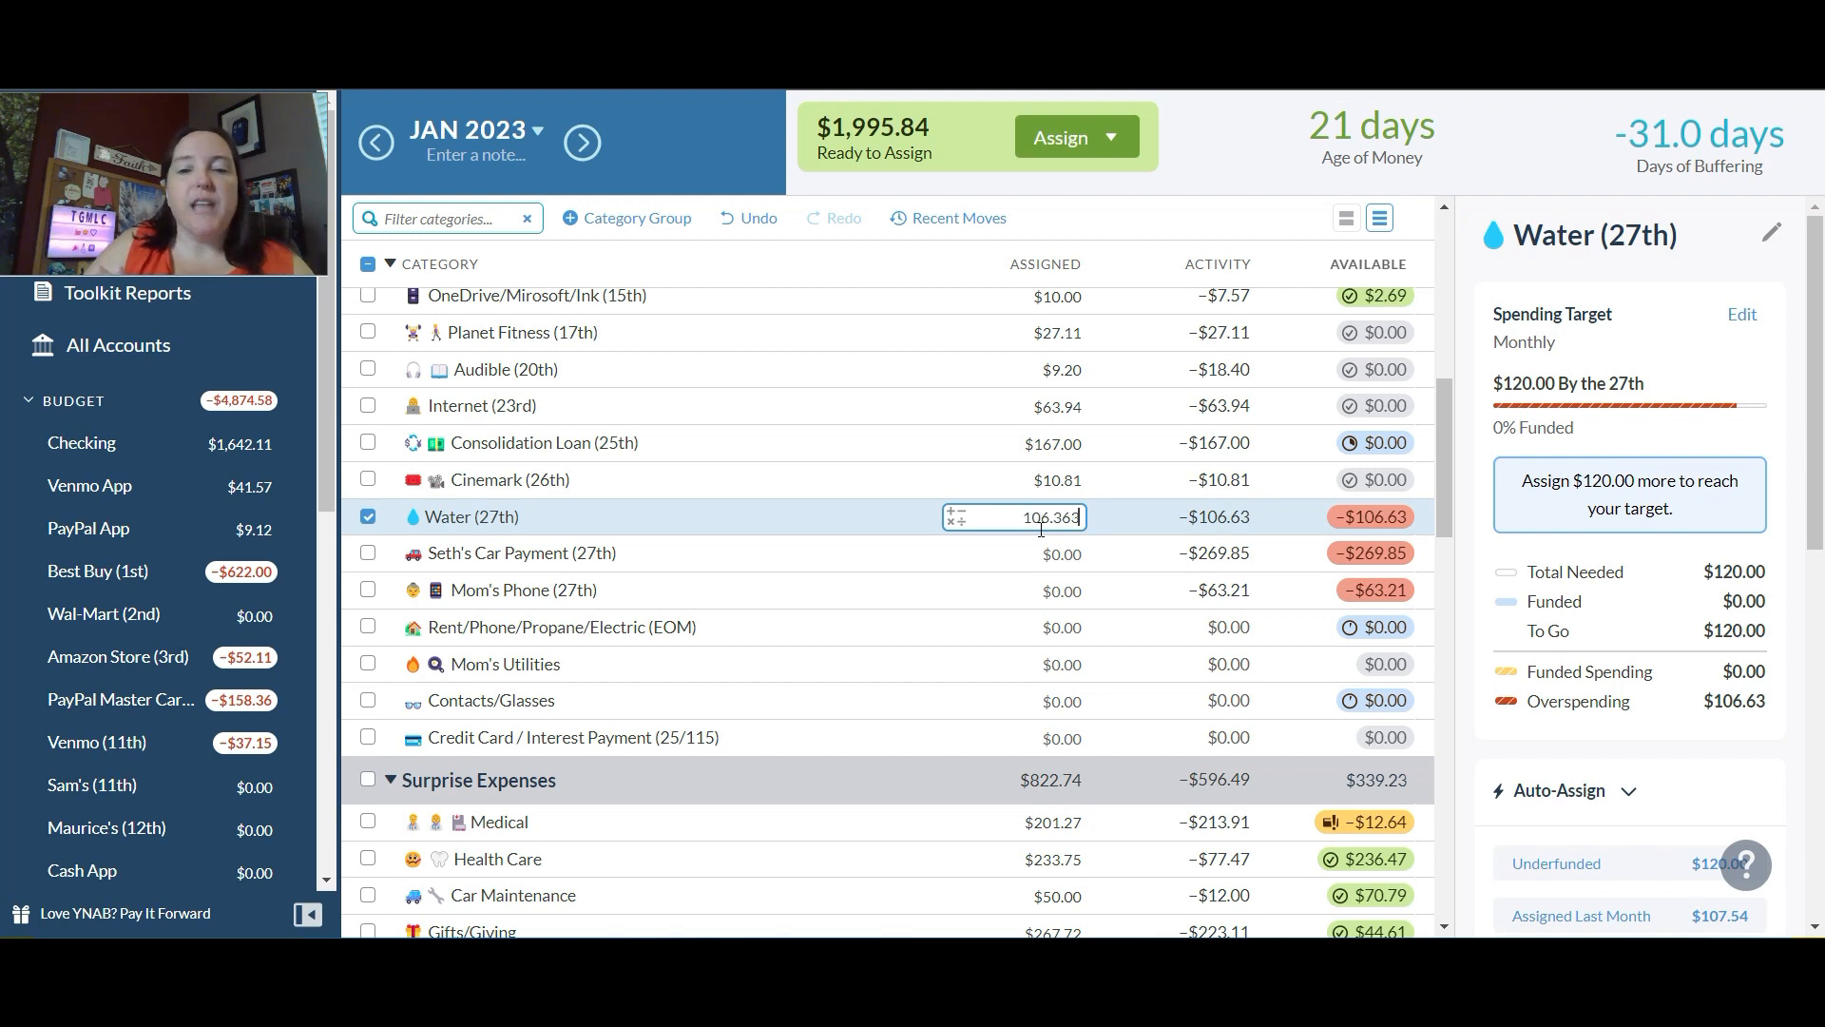
pyautogui.press('BackSpace')
pyautogui.press('BackSpace')
pyautogui.press('BackSpace')
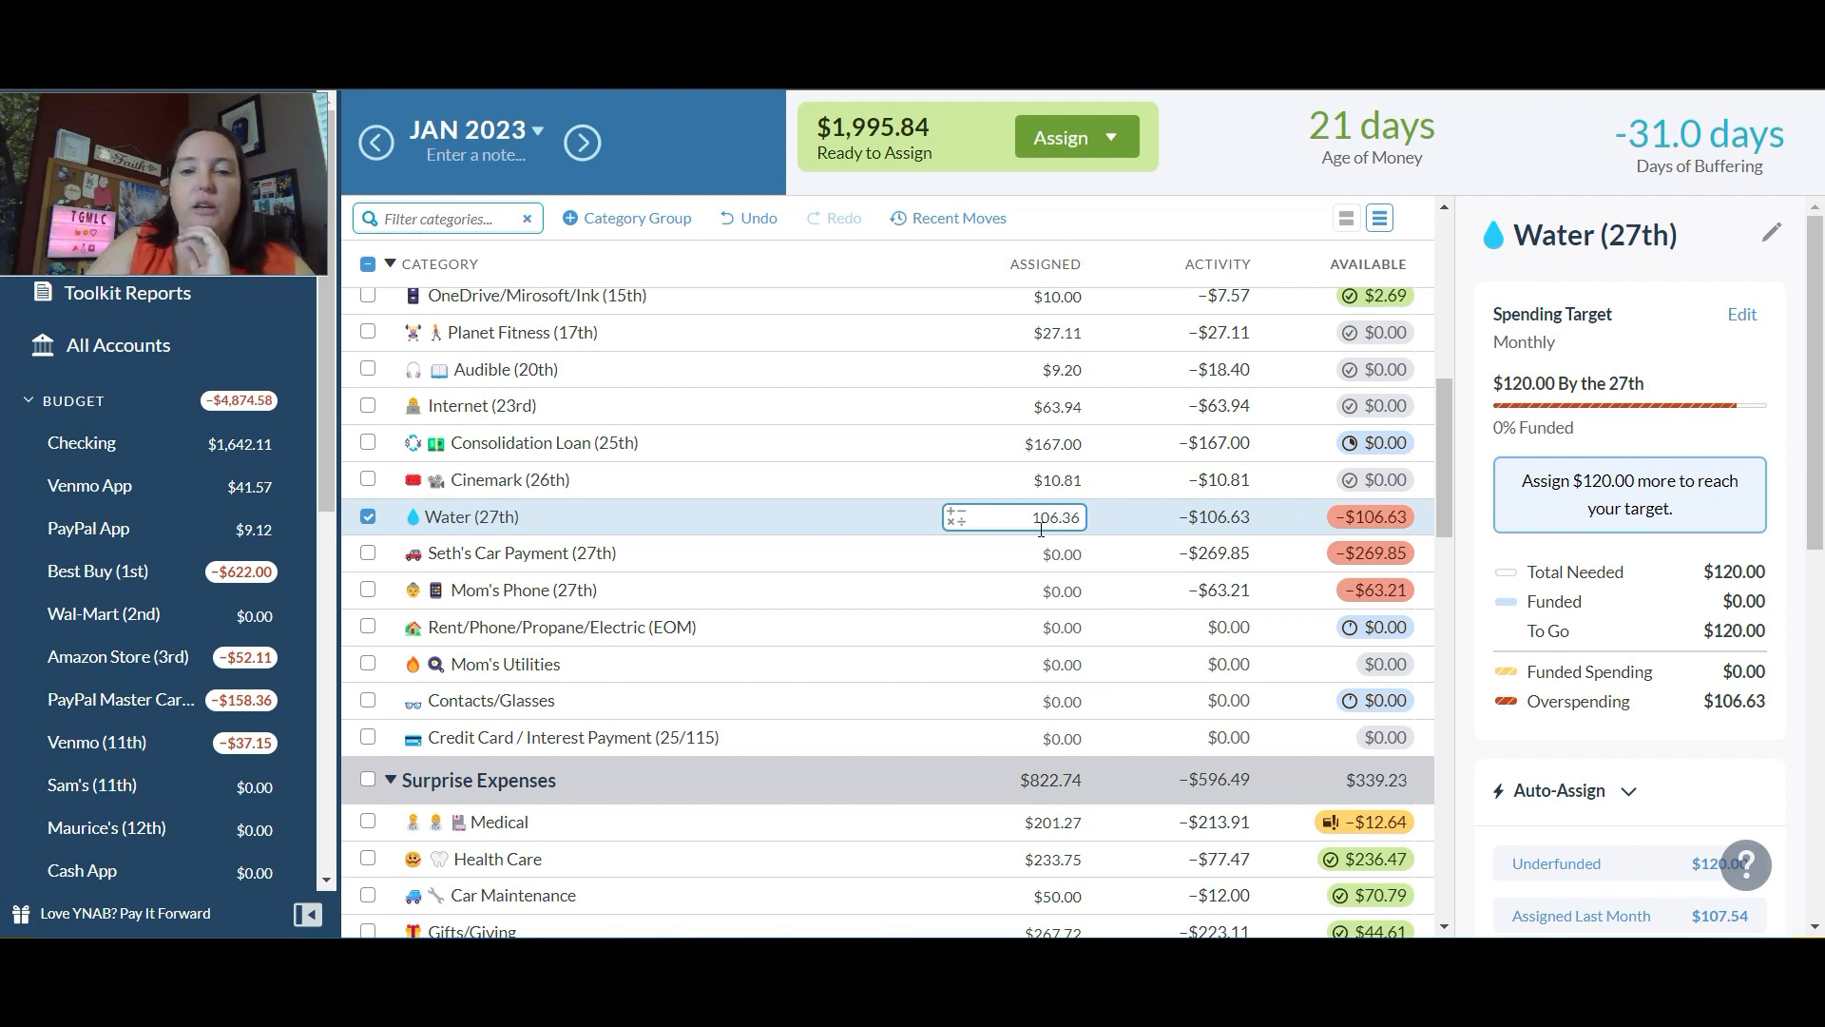
pyautogui.write('63')
pyautogui.press('Return')
# Step: Auto-assign the underfunded amount of $325.27 to the car payment category due on the 27th
pyautogui.click(1055, 550)
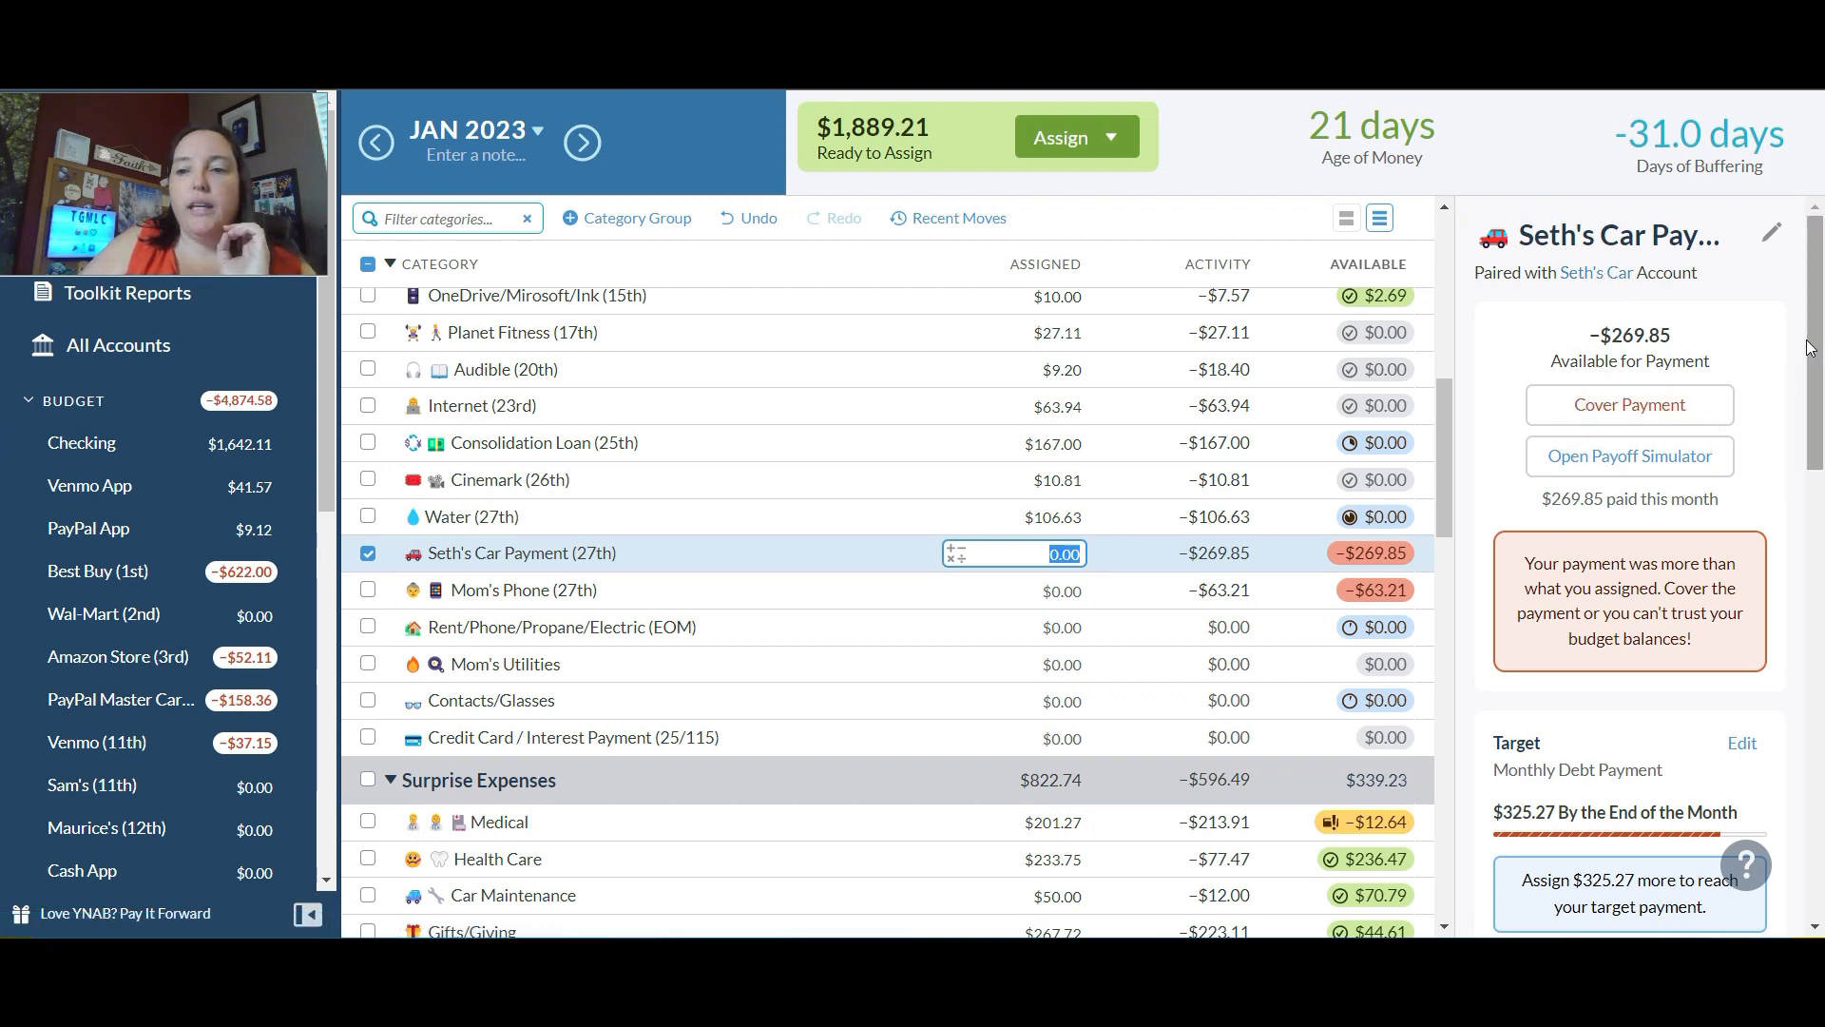
pyautogui.moveTo(1809, 347); pyautogui.dragTo(1814, 614)
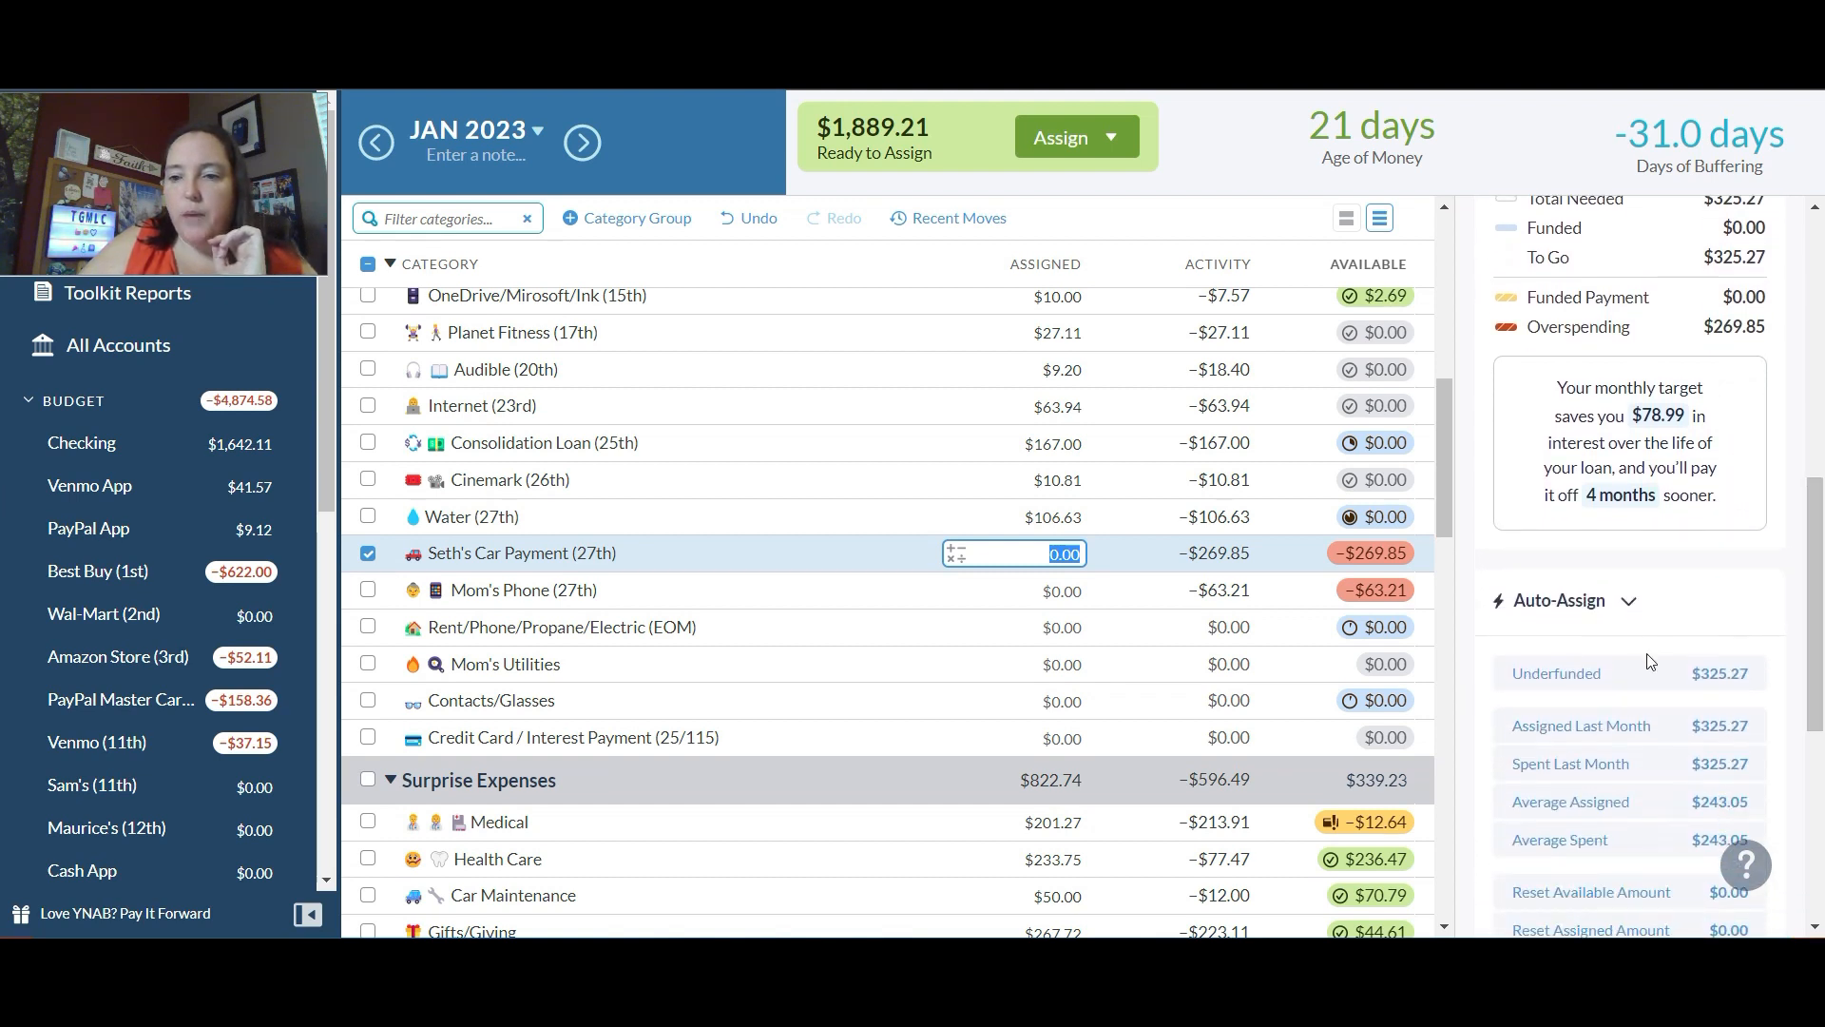
pyautogui.click(1577, 675)
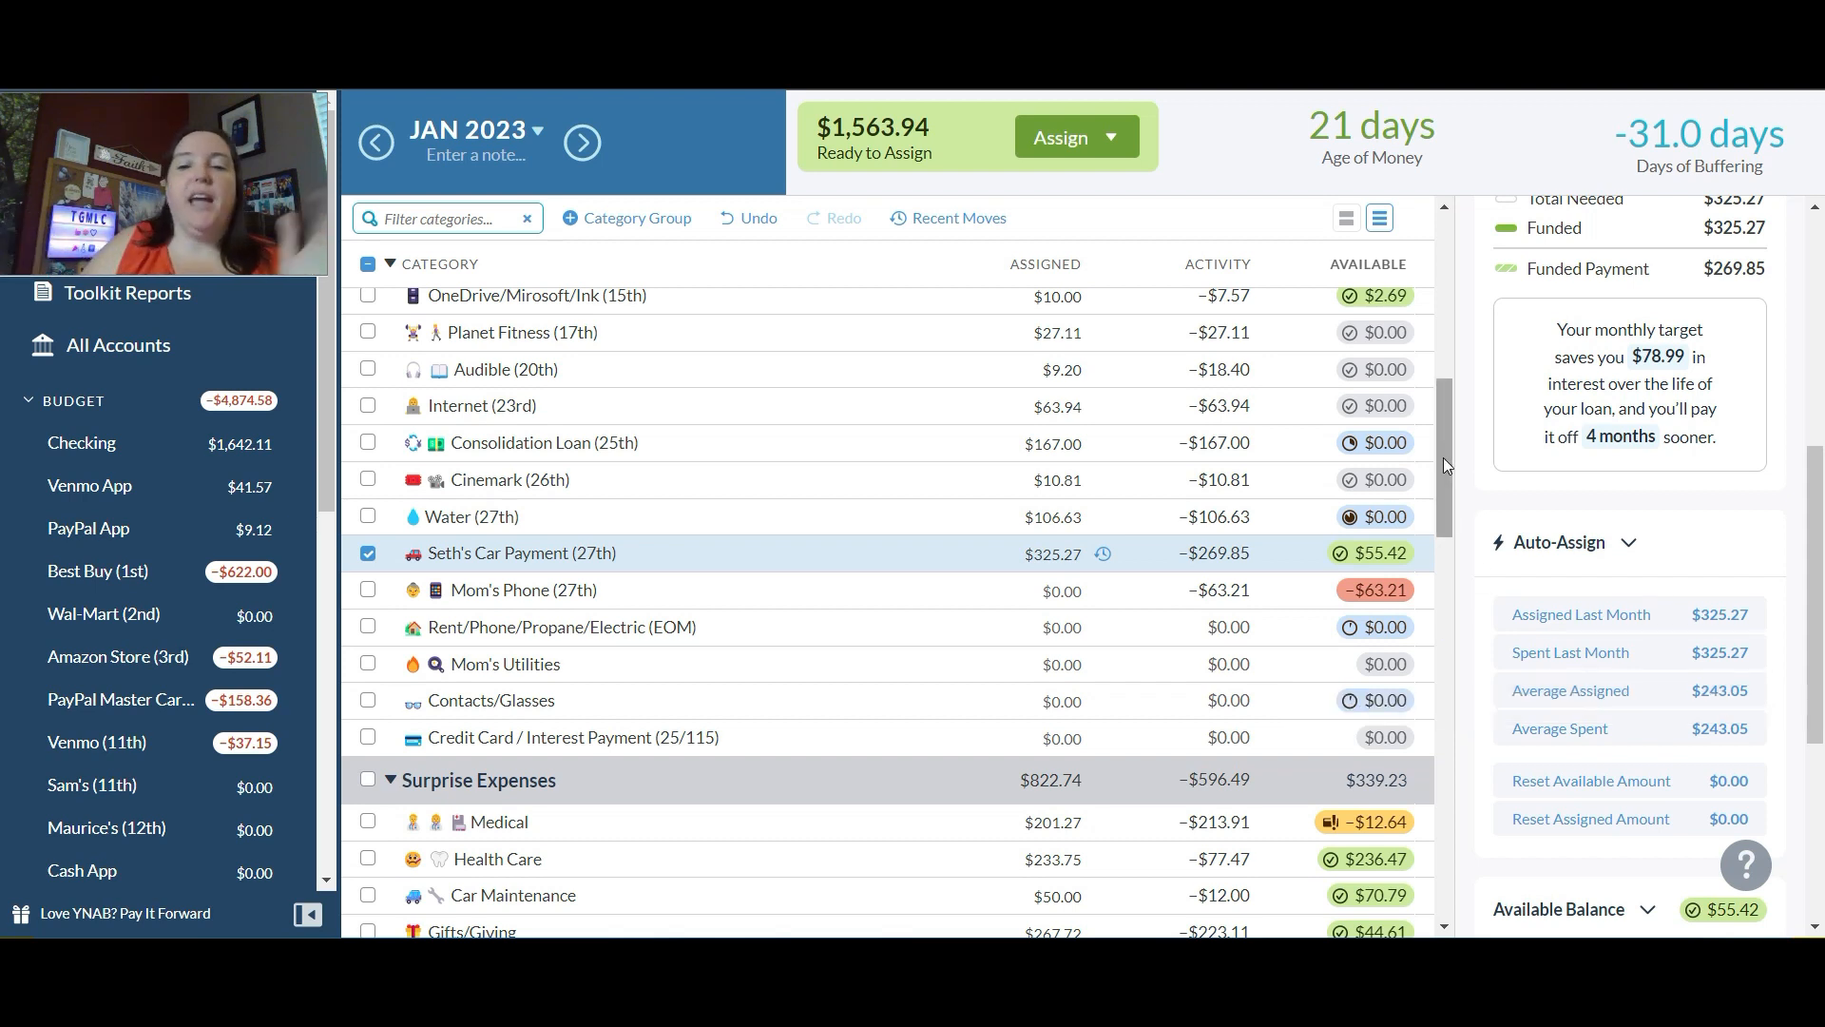
# Step: Auto-assign the underfunded amount of $63.21 to Mom's Phone, due on the 27th
pyautogui.click(1050, 599)
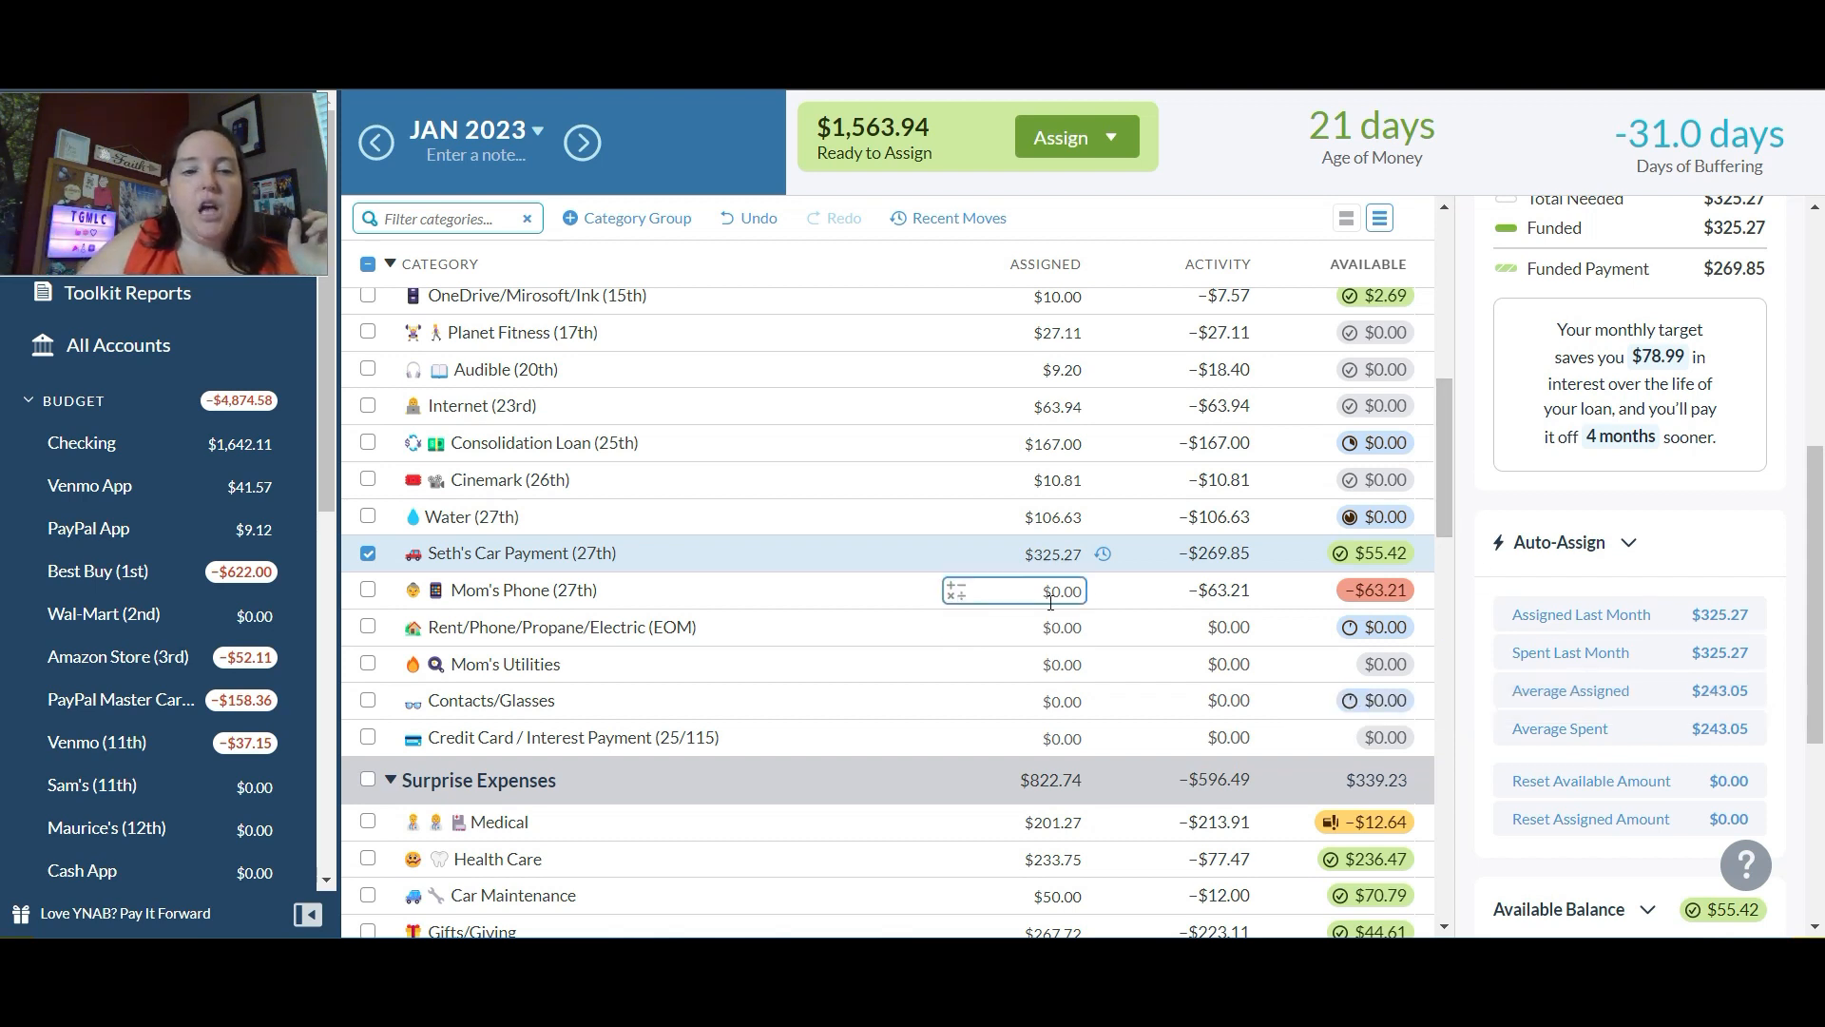
pyautogui.click(1062, 590)
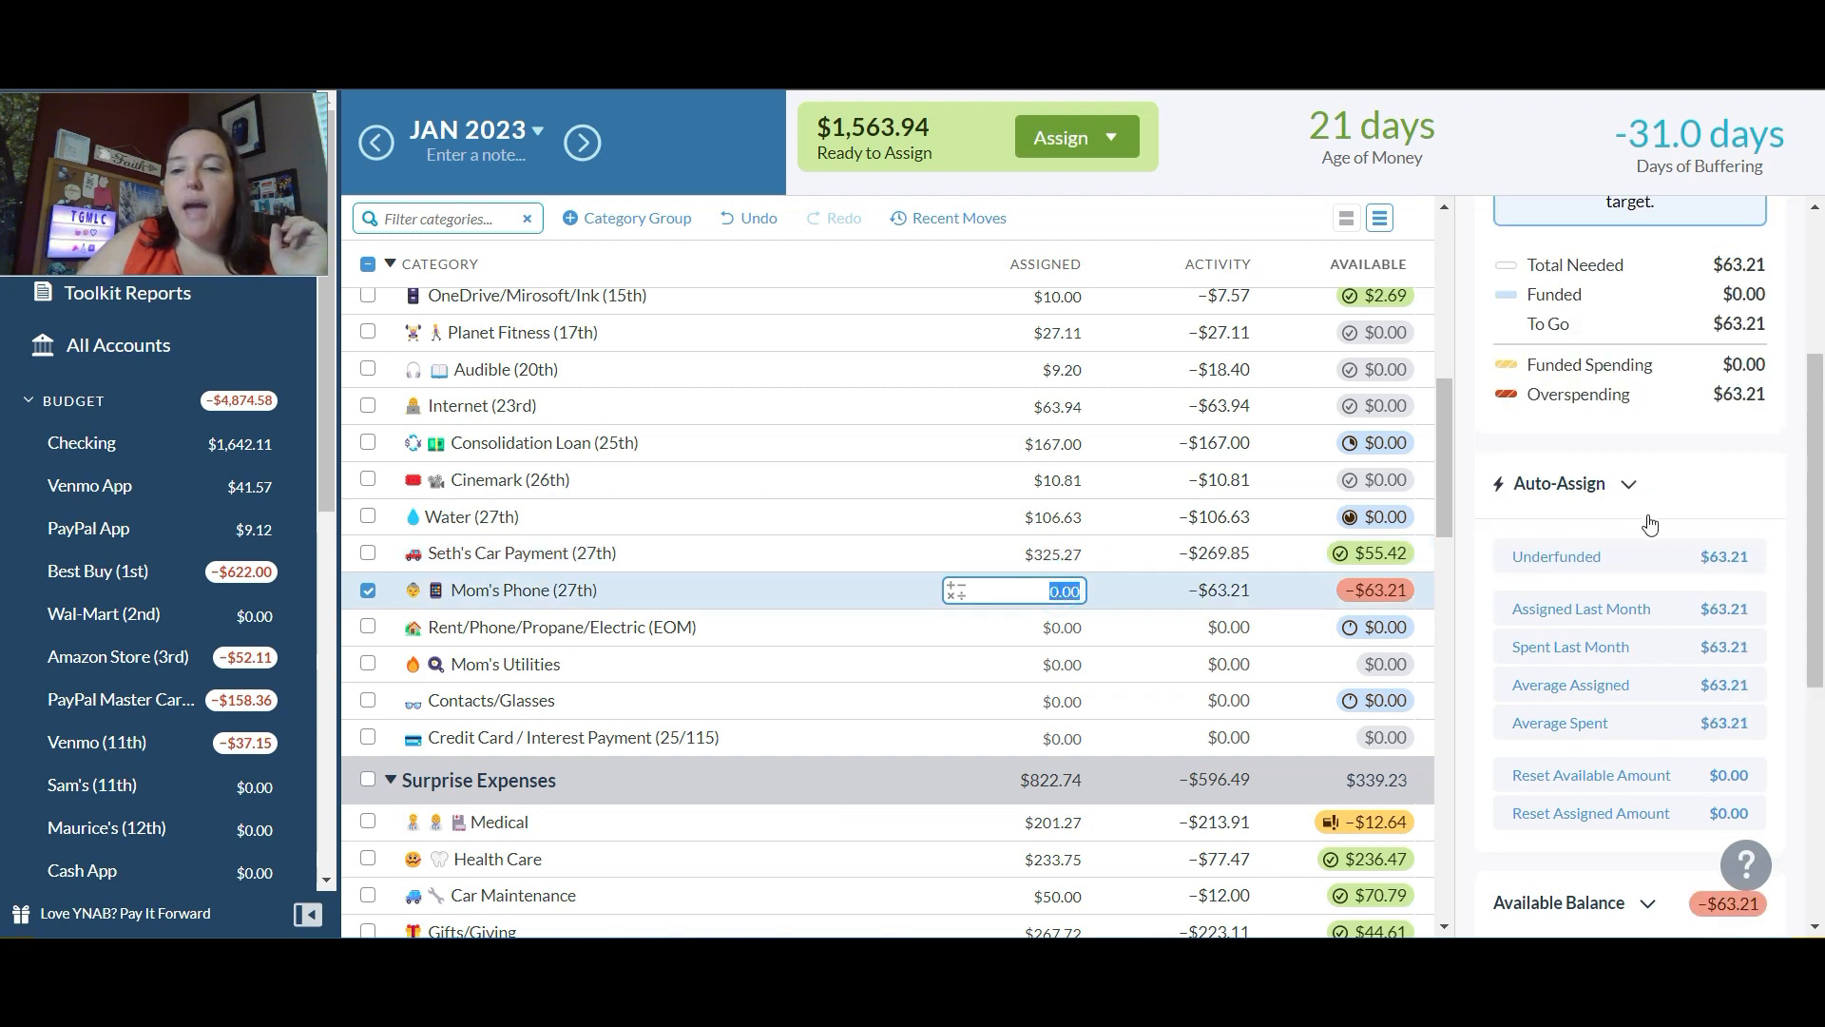
pyautogui.click(1597, 552)
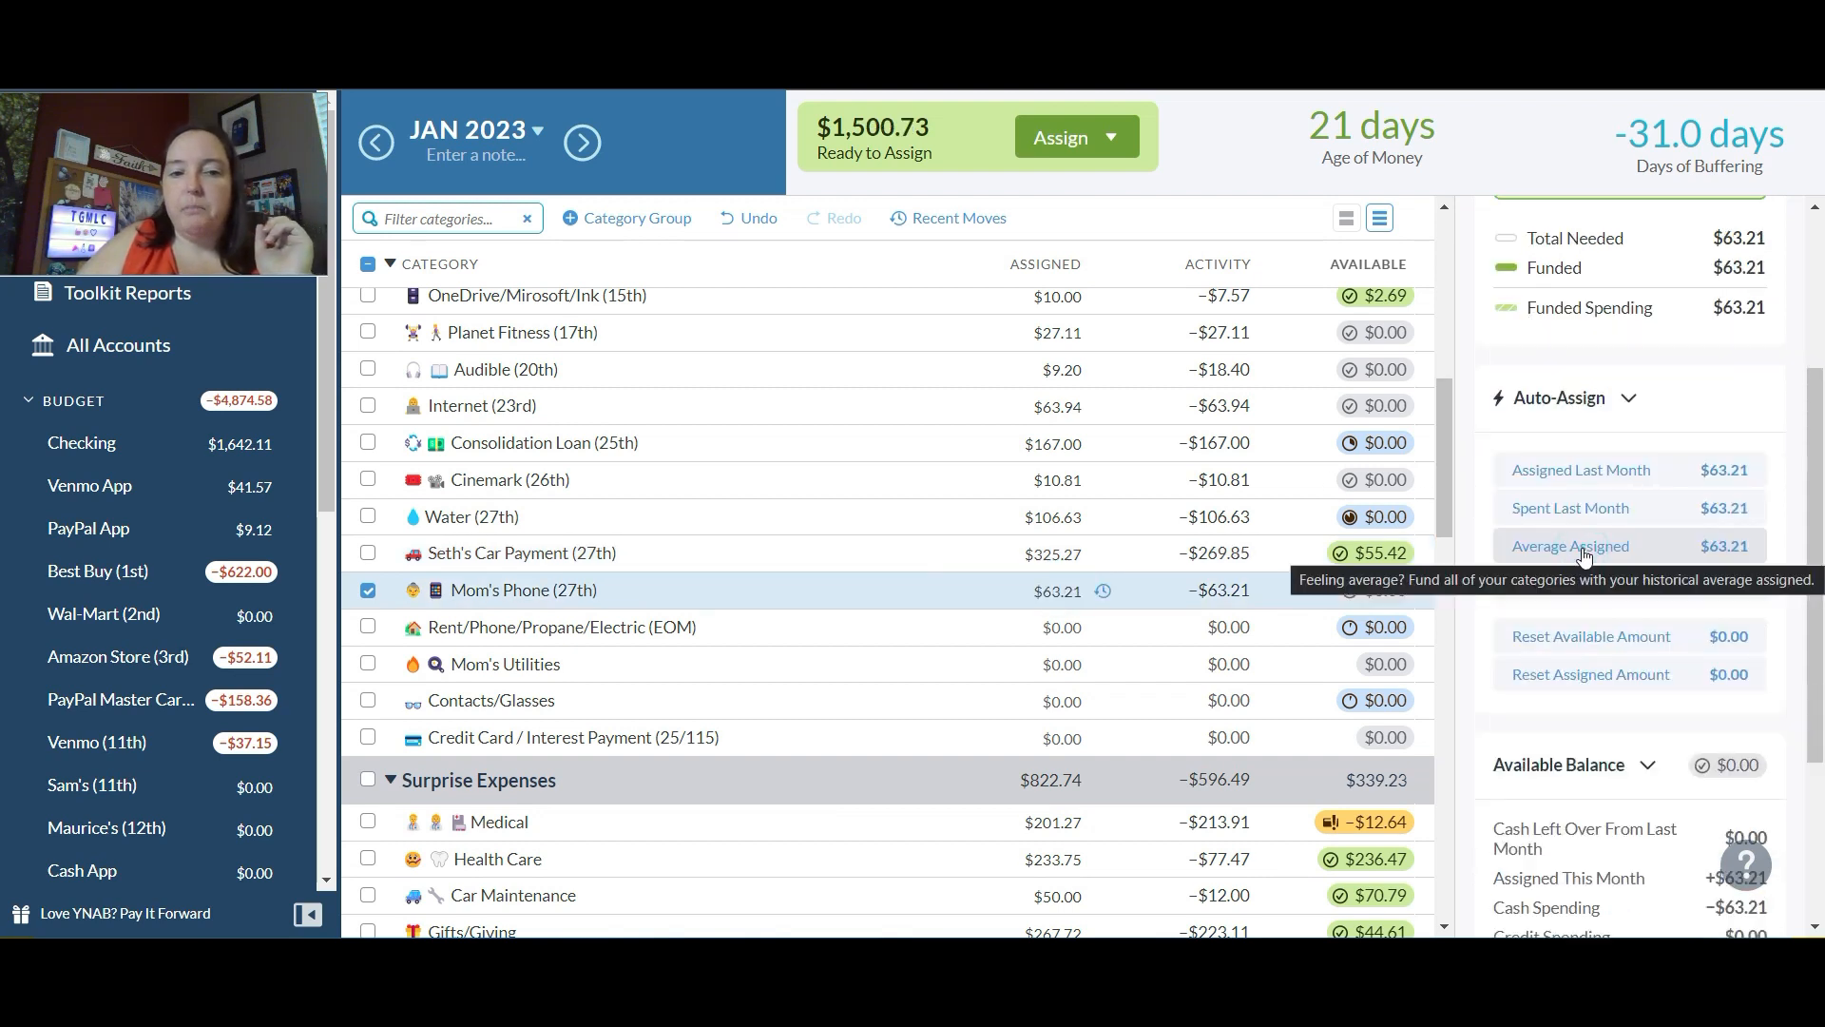
# Step: Assign $429.31 to Rent/Phone/Propane/Electric (EOM) and deselect the category
pyautogui.click(1056, 628)
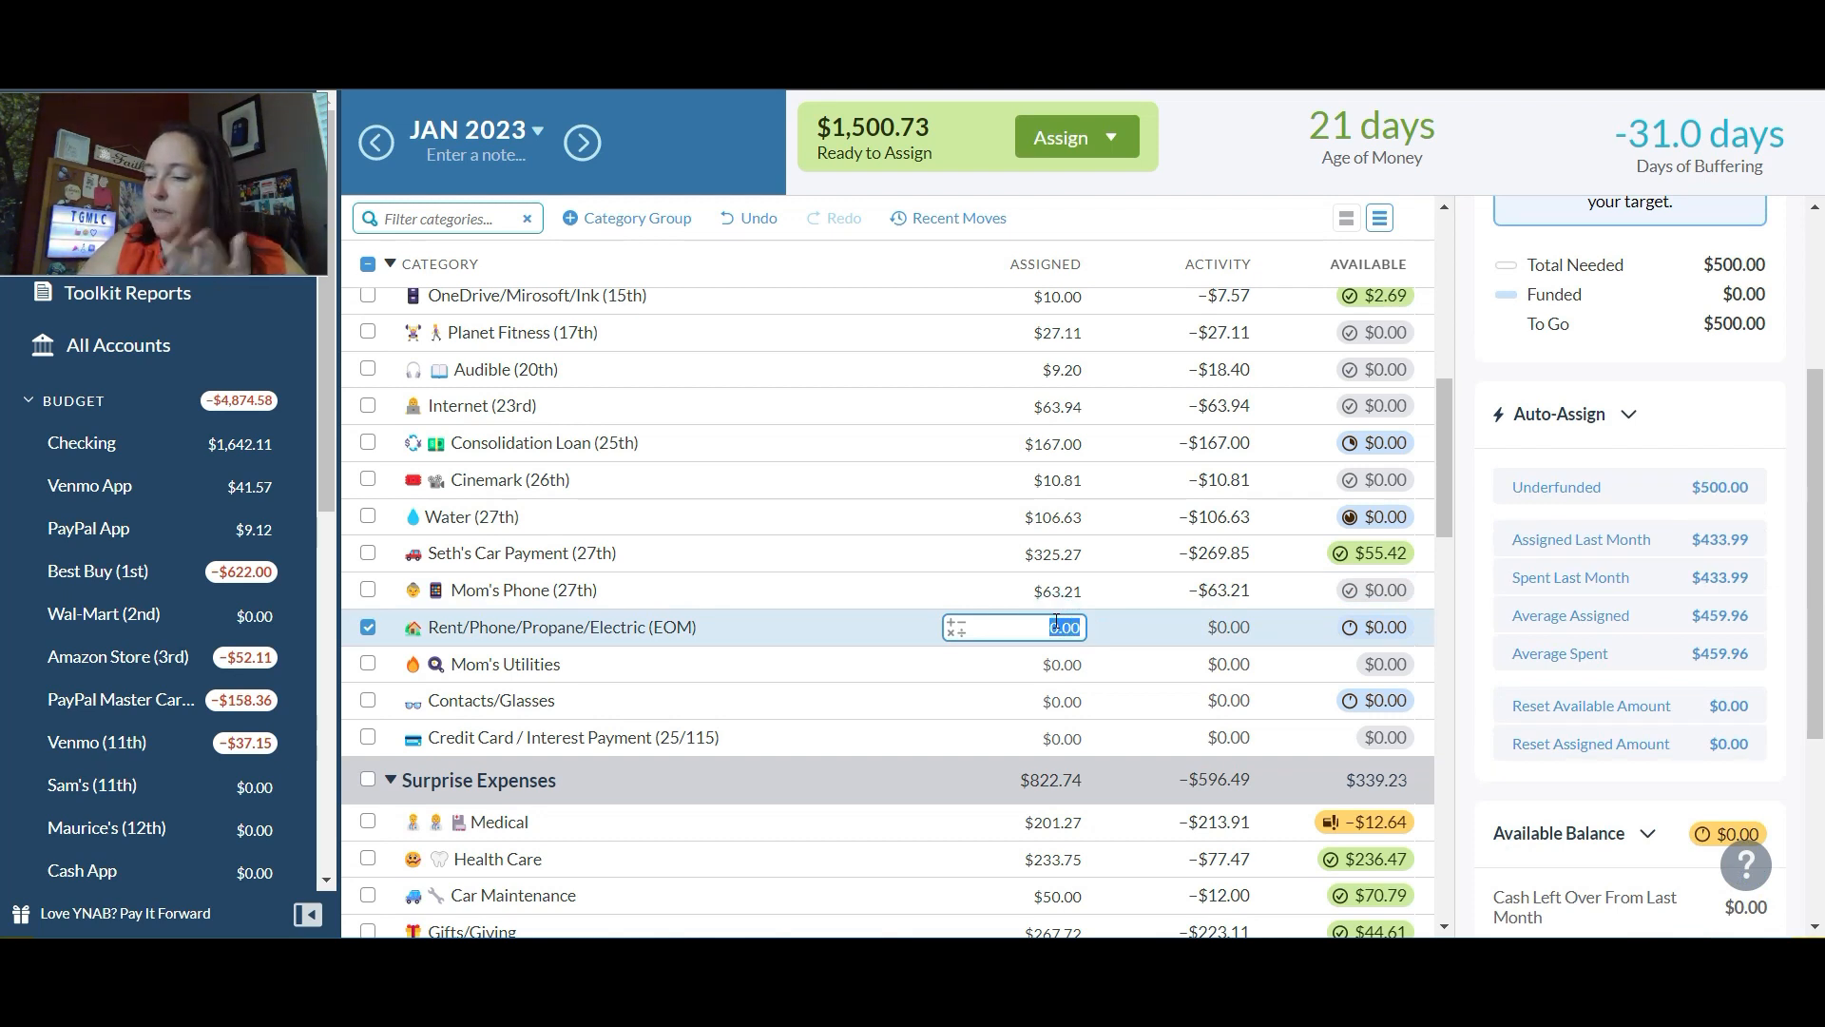
pyautogui.write('429.31')
pyautogui.press('Return')
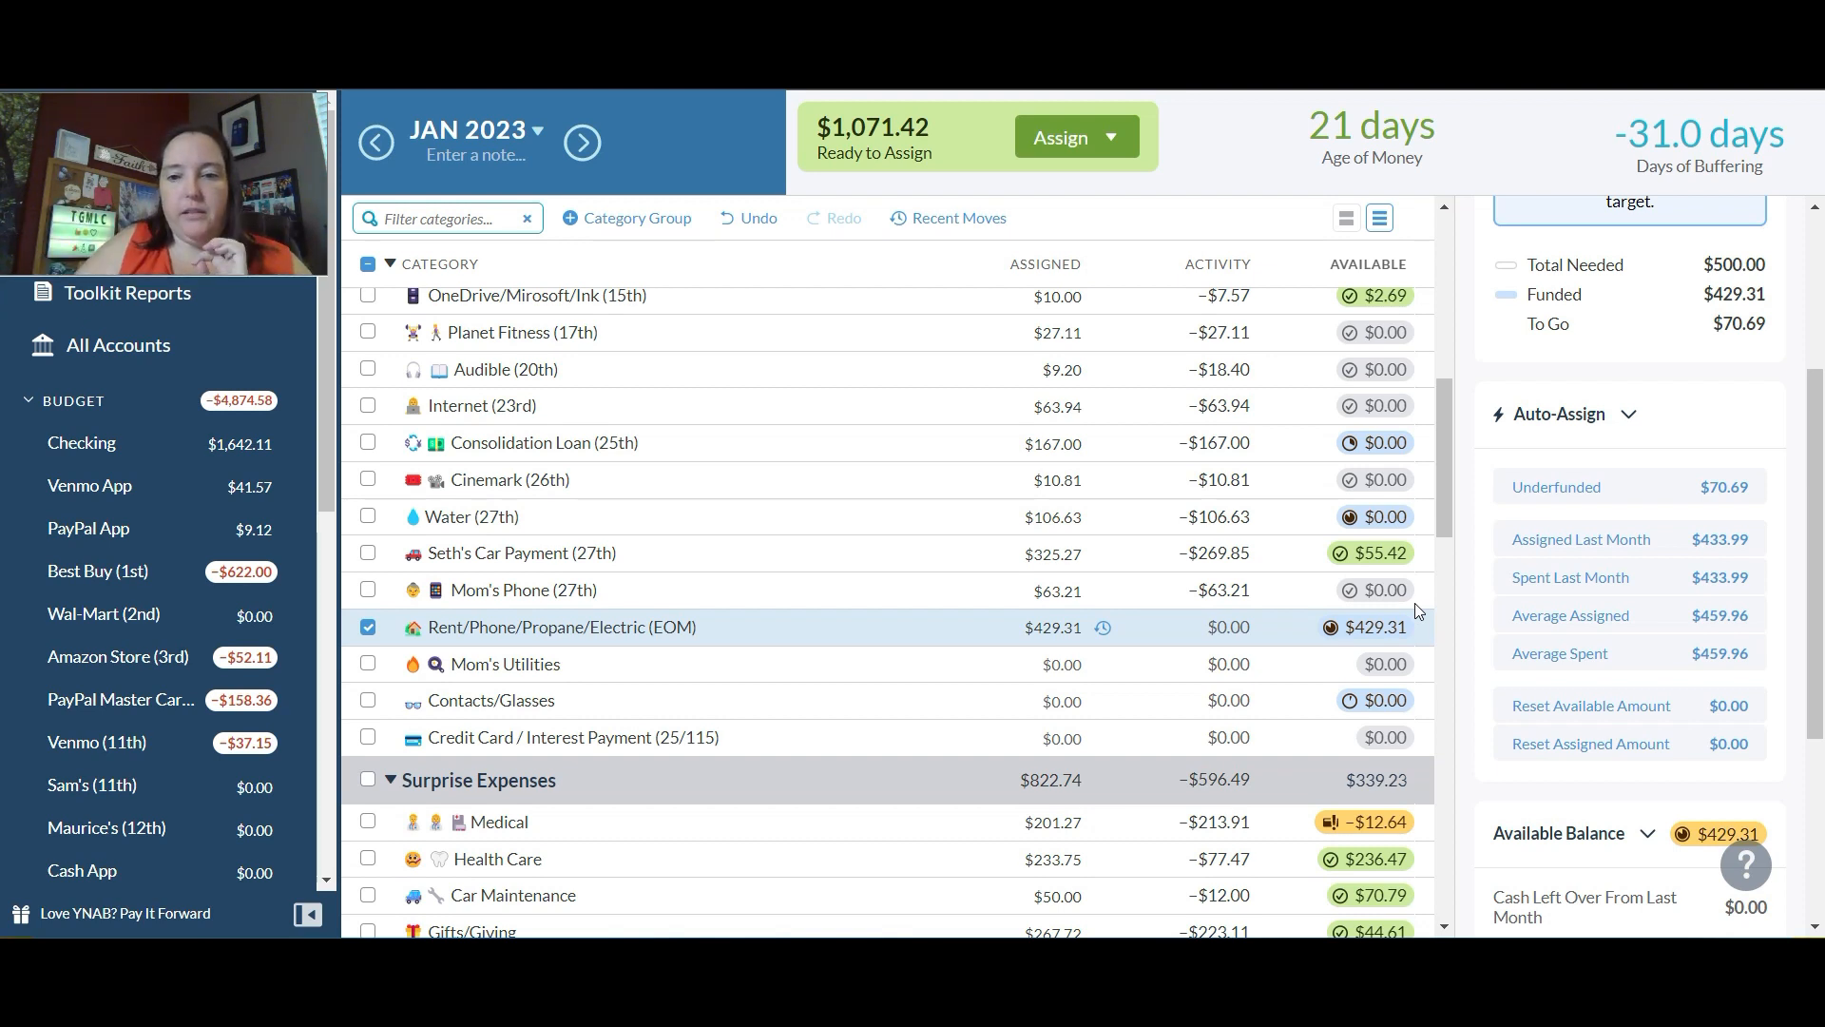
pyautogui.click(369, 627)
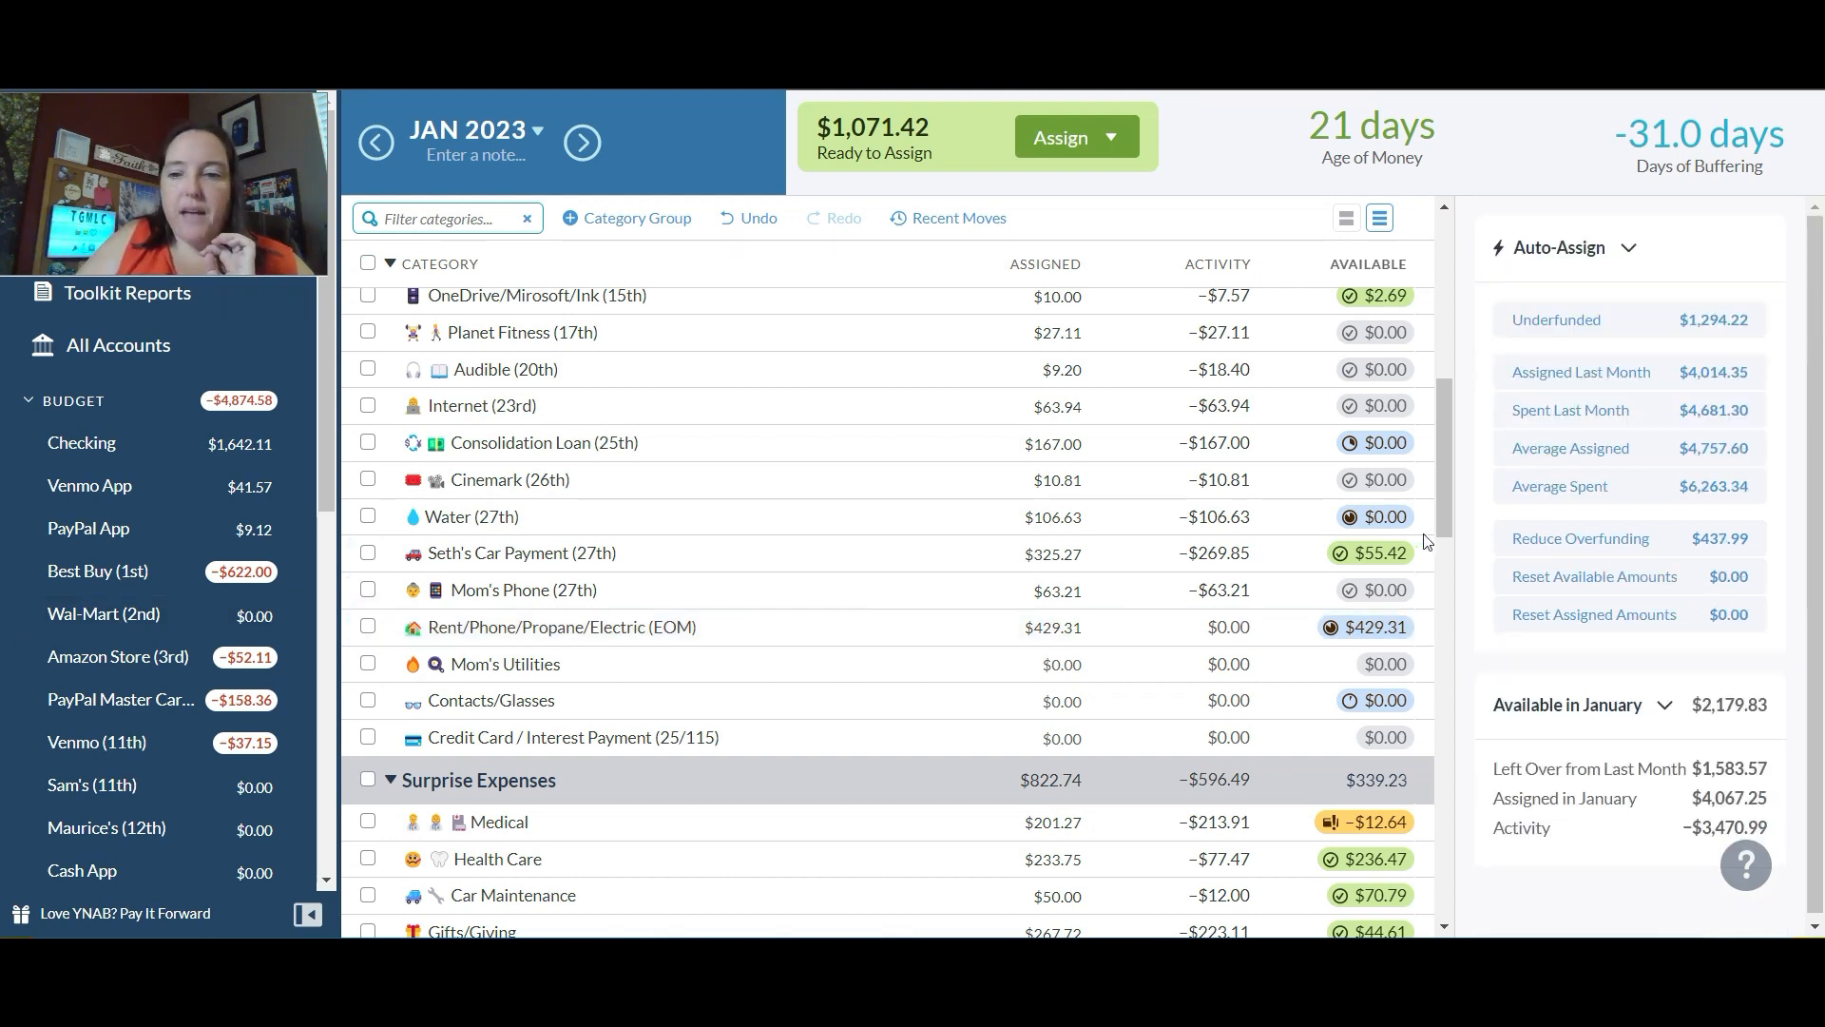
# Step: Assign $130 to the Best Buy (1st) category under Credit Card Payments
pyautogui.moveTo(1447, 448); pyautogui.dragTo(1447, 576)
pyautogui.click(1065, 543)
pyautogui.write('130')
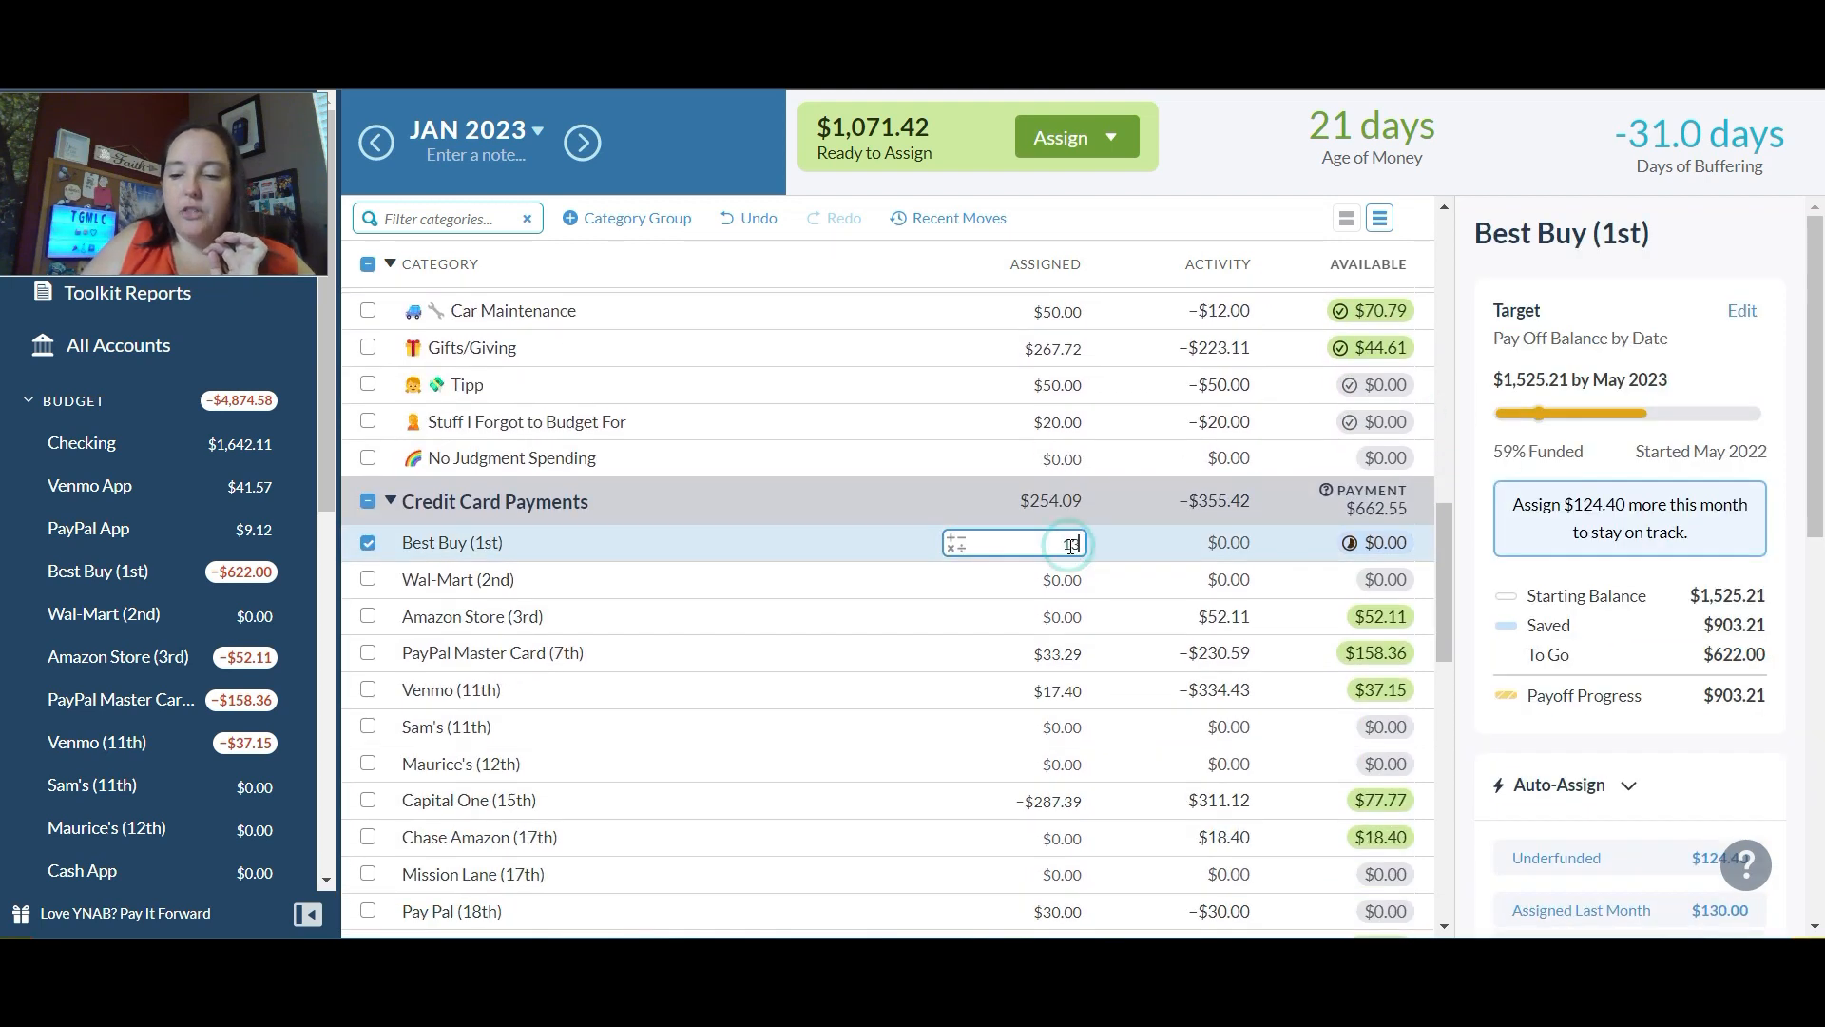
pyautogui.press('Return')
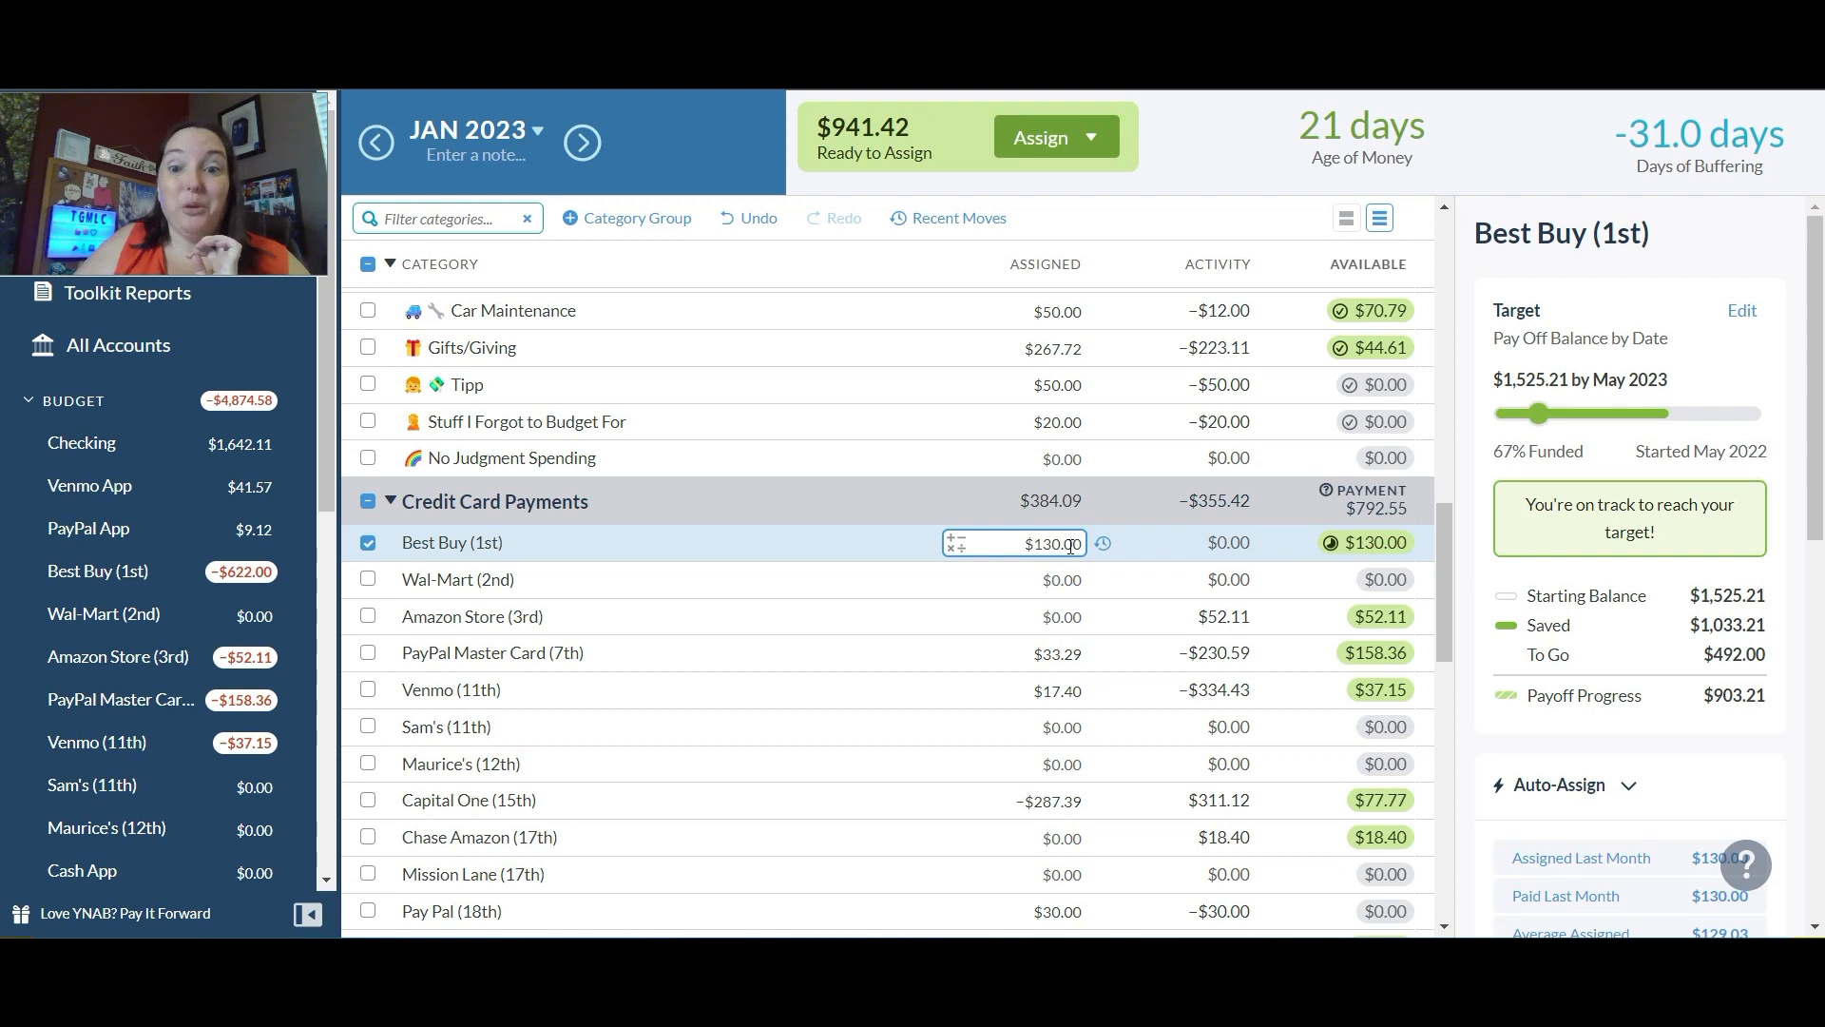
pyautogui.click(1055, 609)
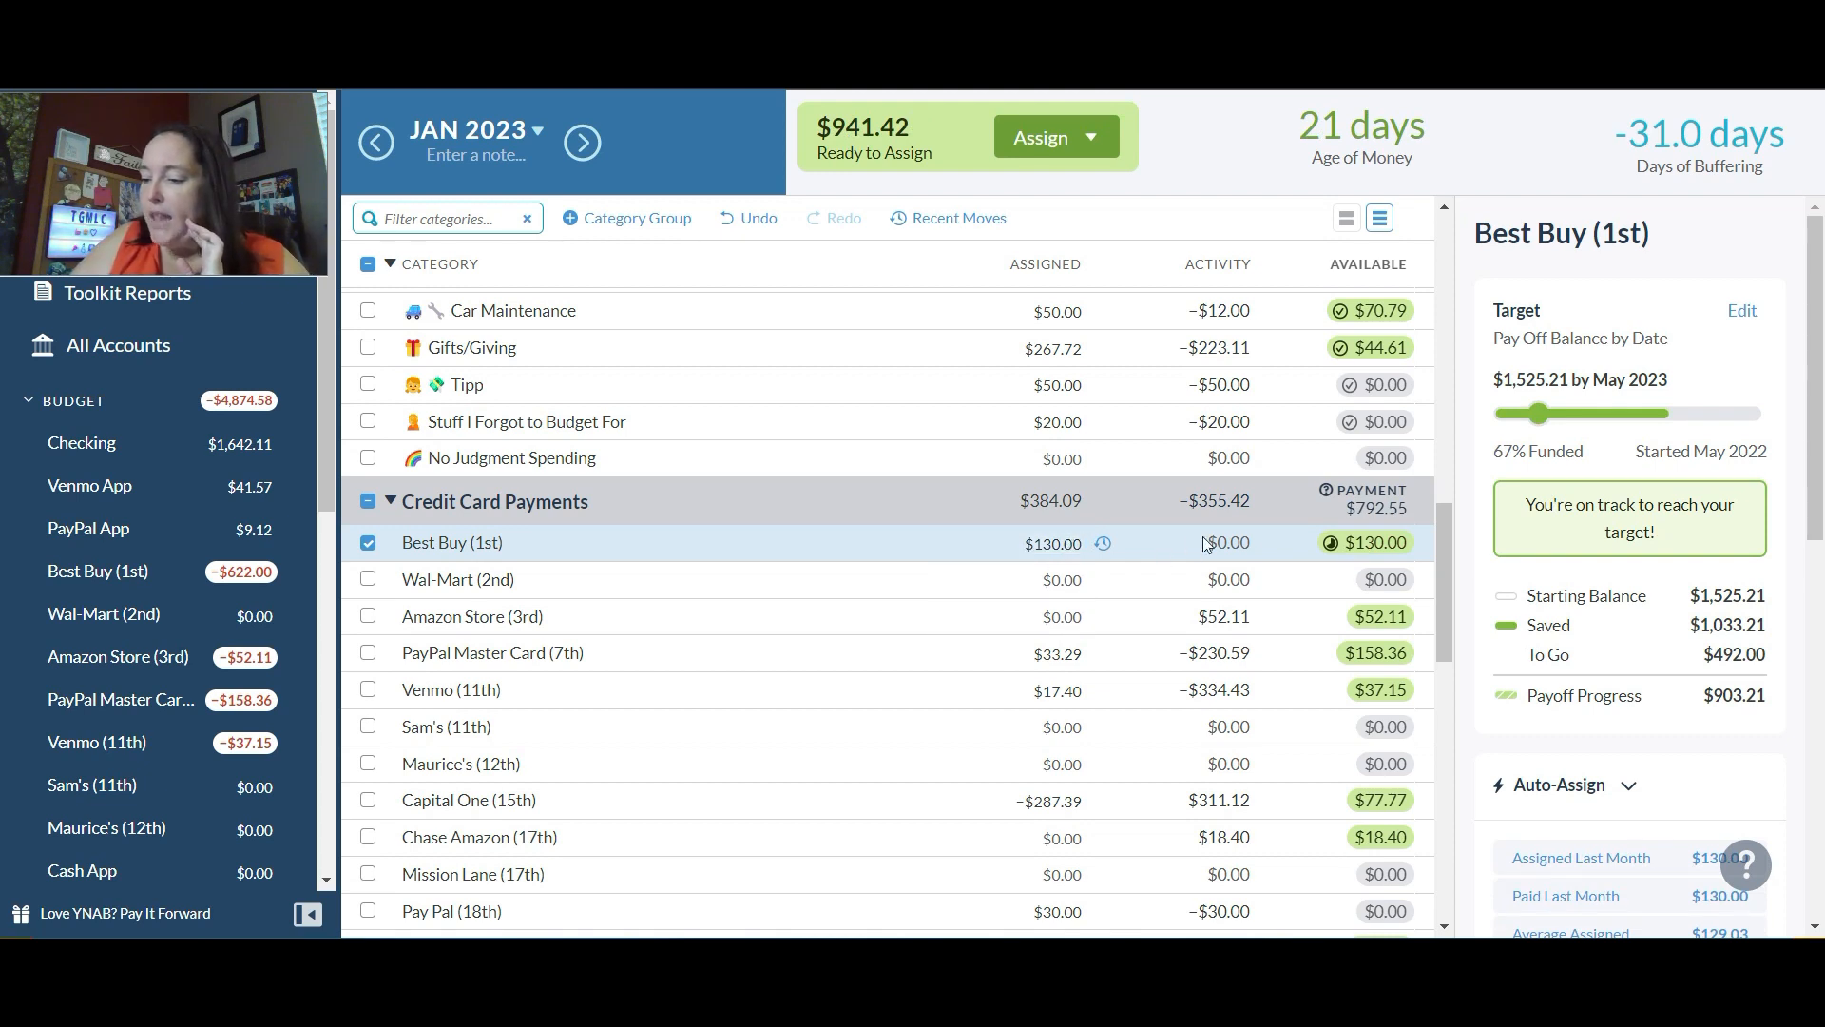
# Step: Switch to the February 2023 budget and auto-assign the underfunded amount of $85.51 to Mom's Insurance (1st)
pyautogui.click(582, 142)
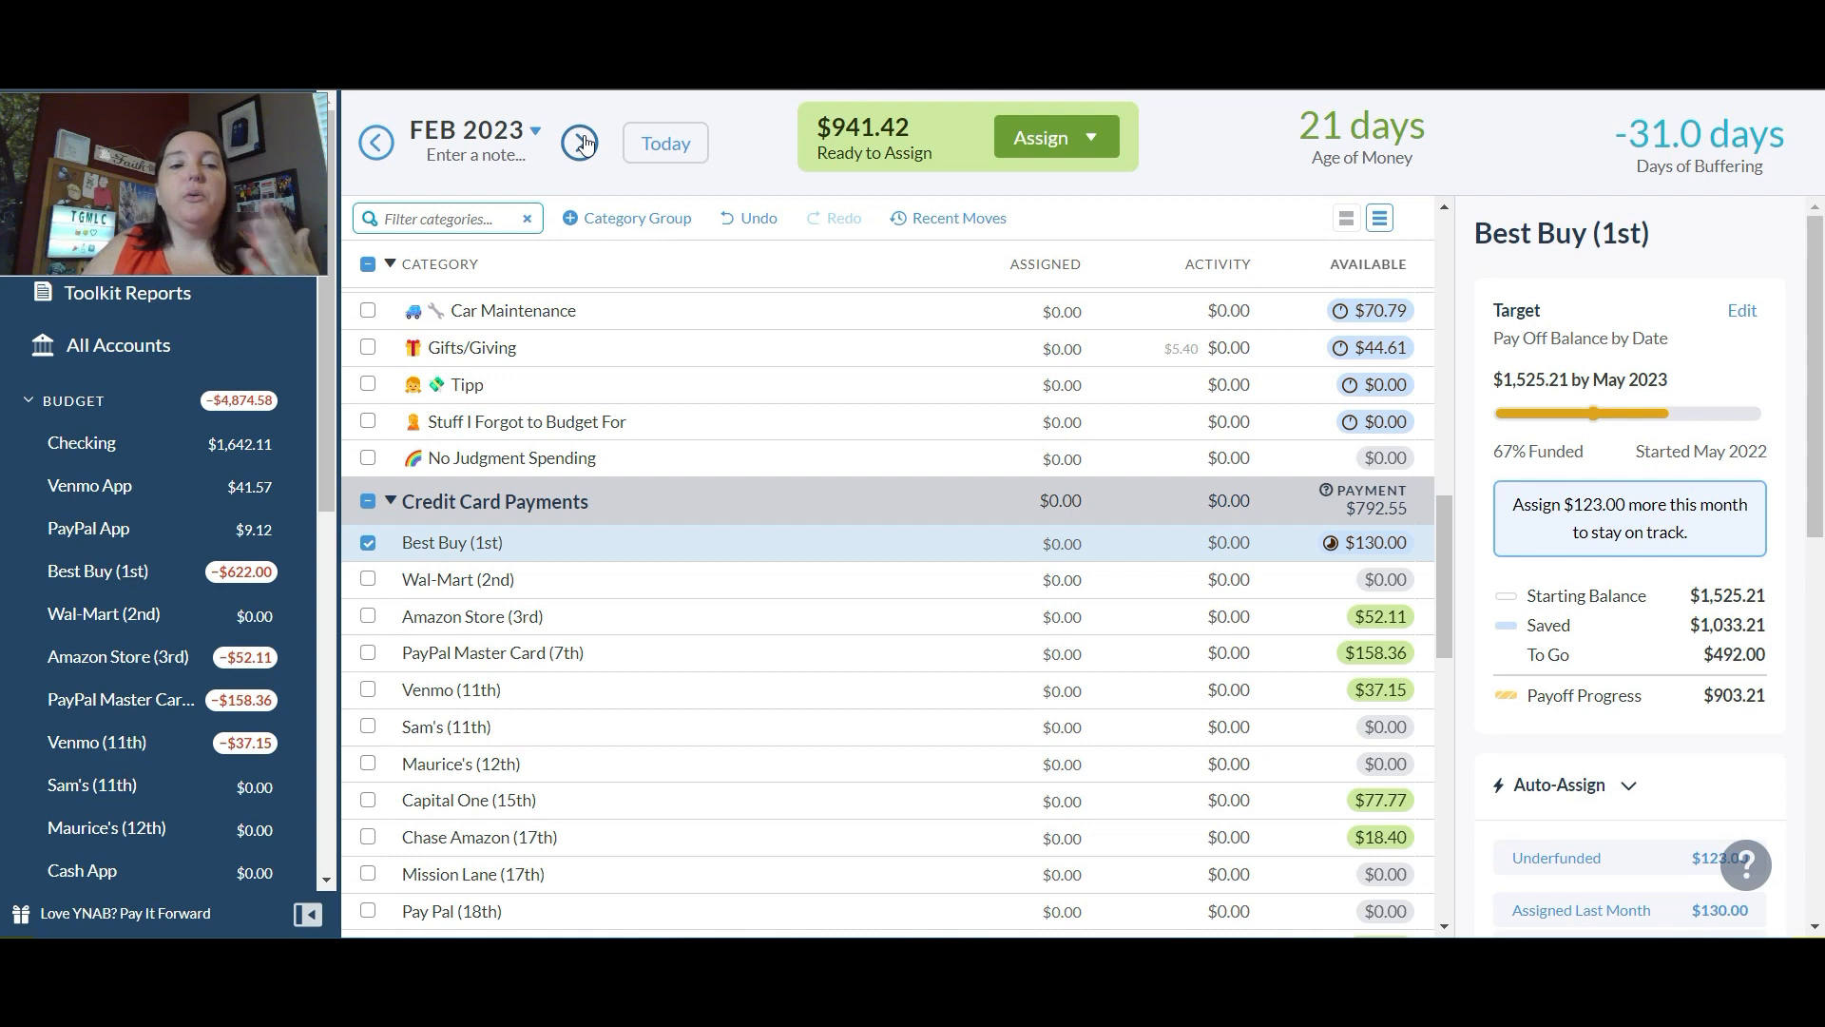
pyautogui.moveTo(1452, 544); pyautogui.dragTo(1454, 342)
pyautogui.click(1063, 443)
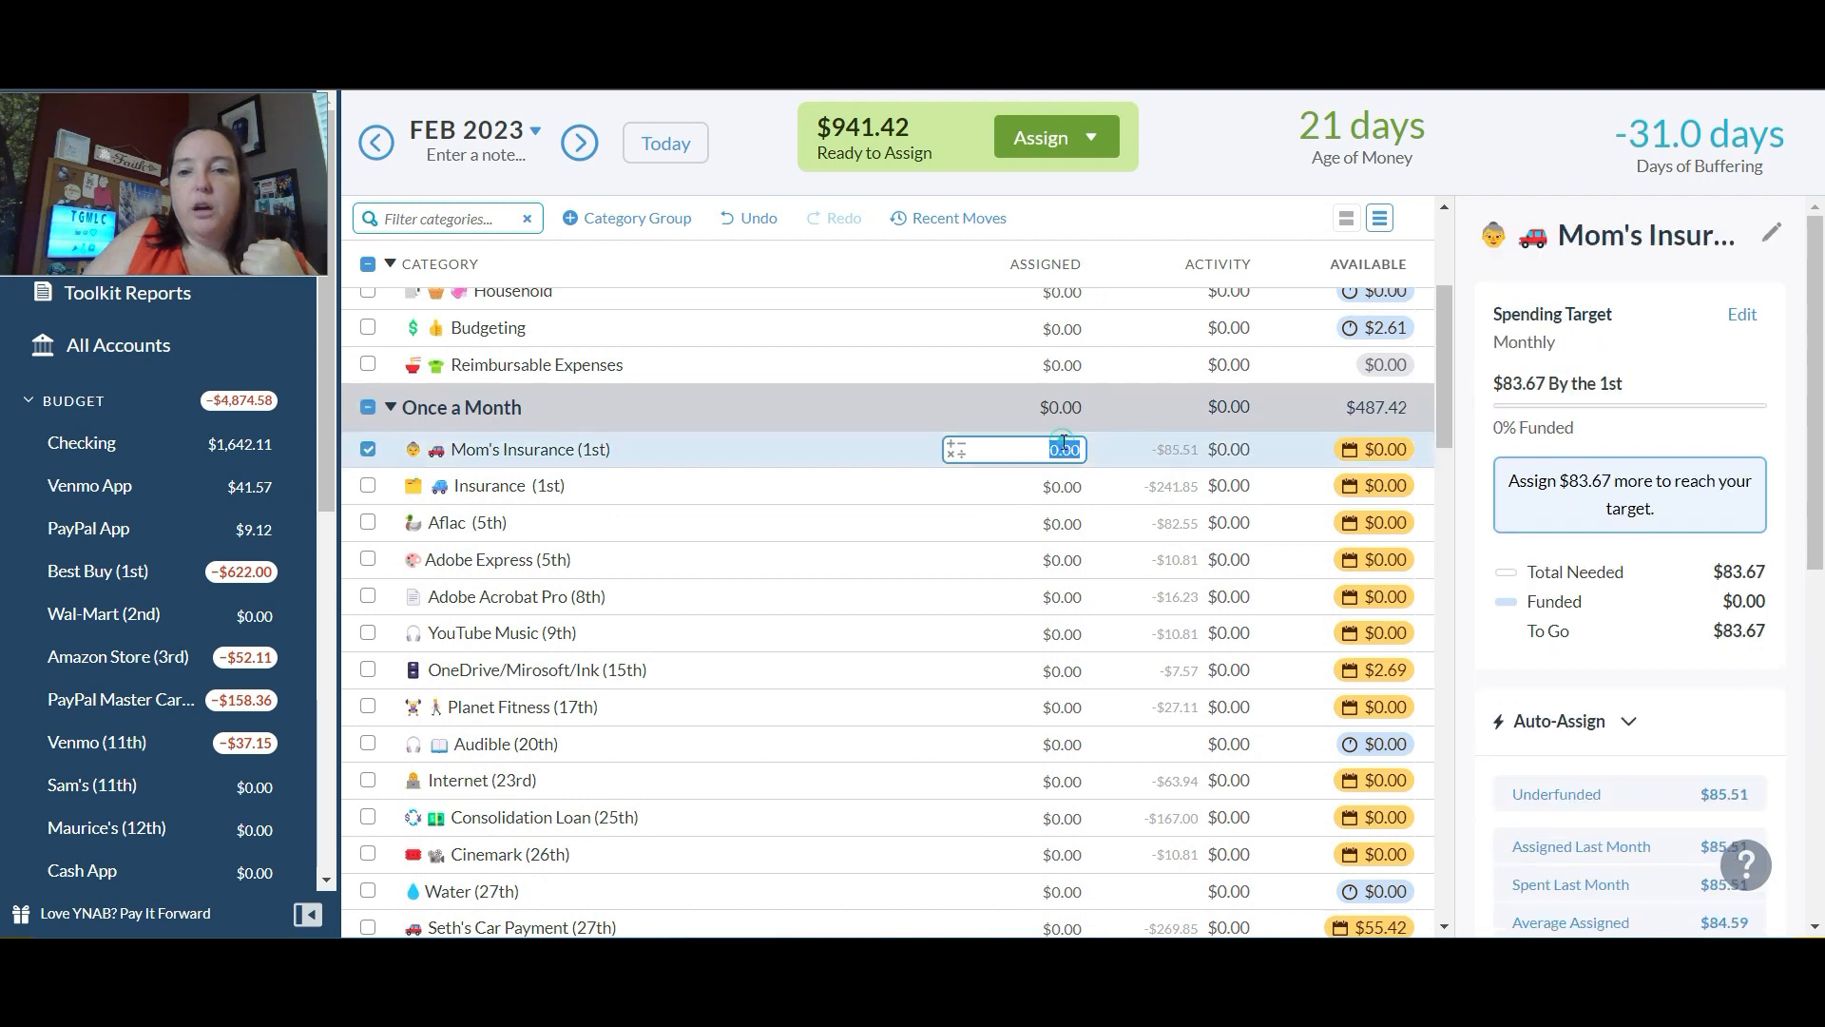
pyautogui.click(1573, 797)
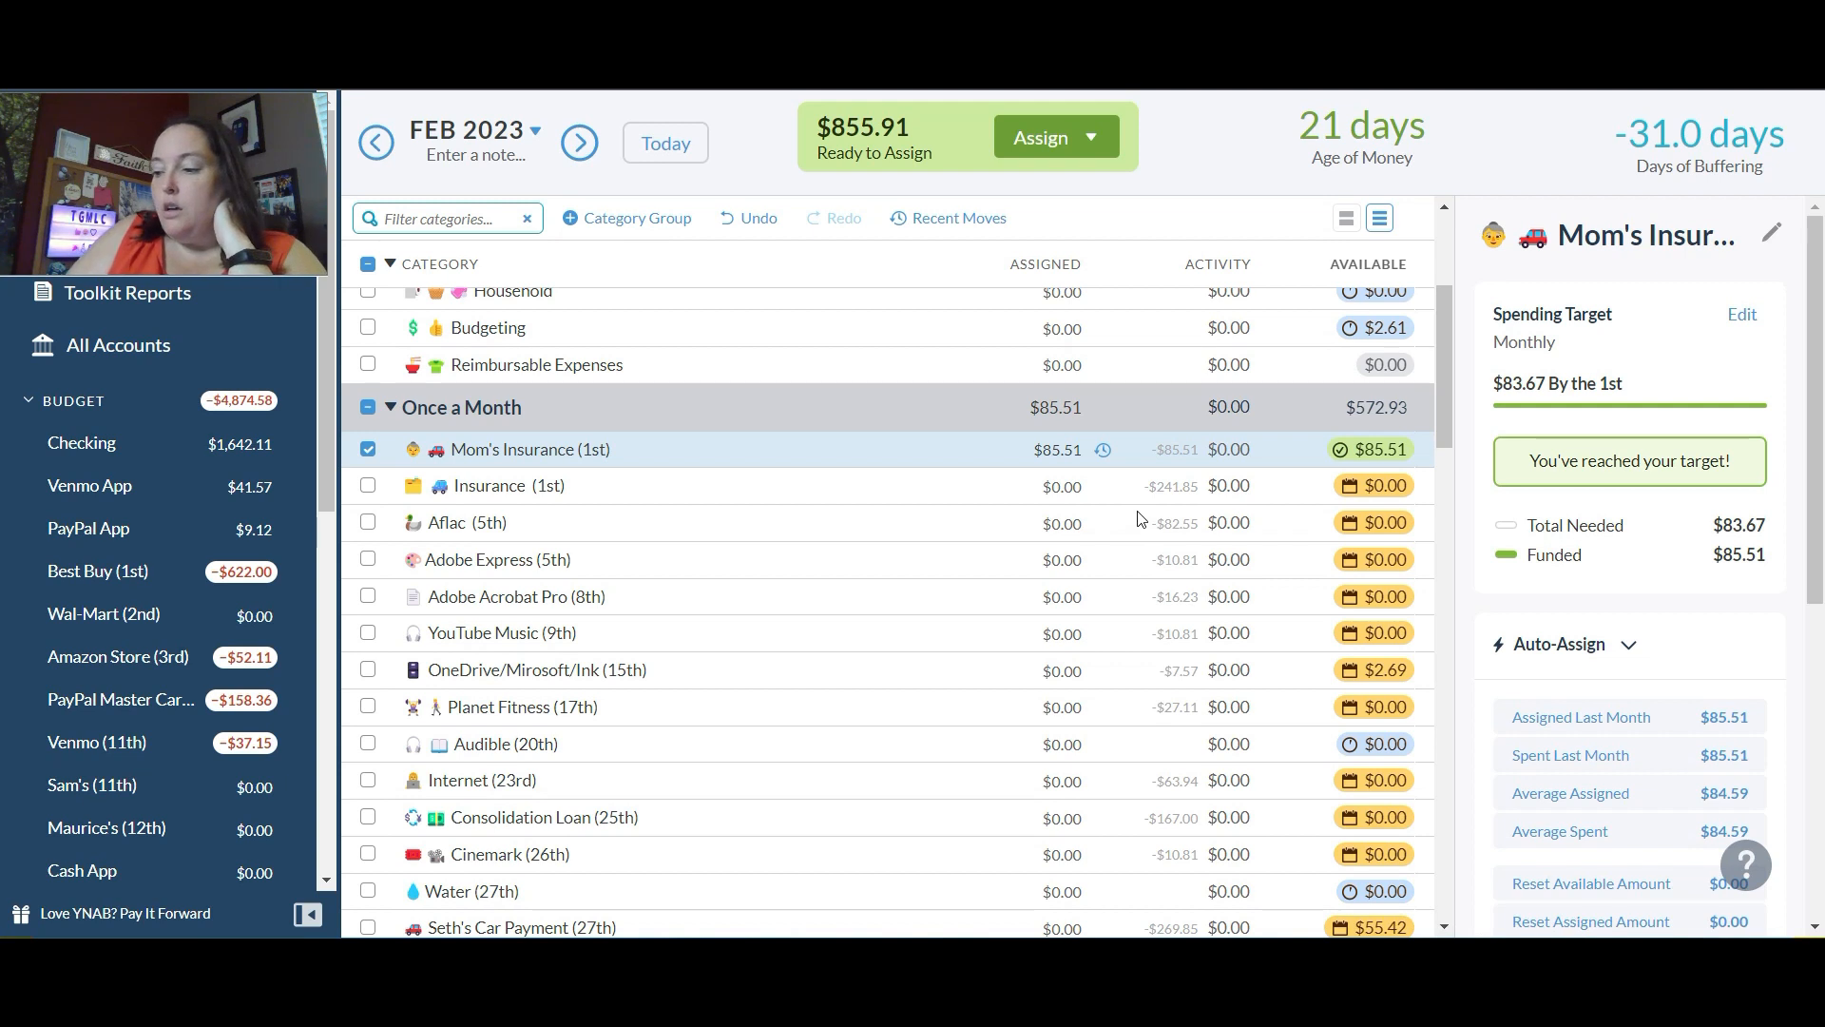
# Step: Assign $245.74 to the February Insurance (1st) category and deselect it
pyautogui.click(1059, 487)
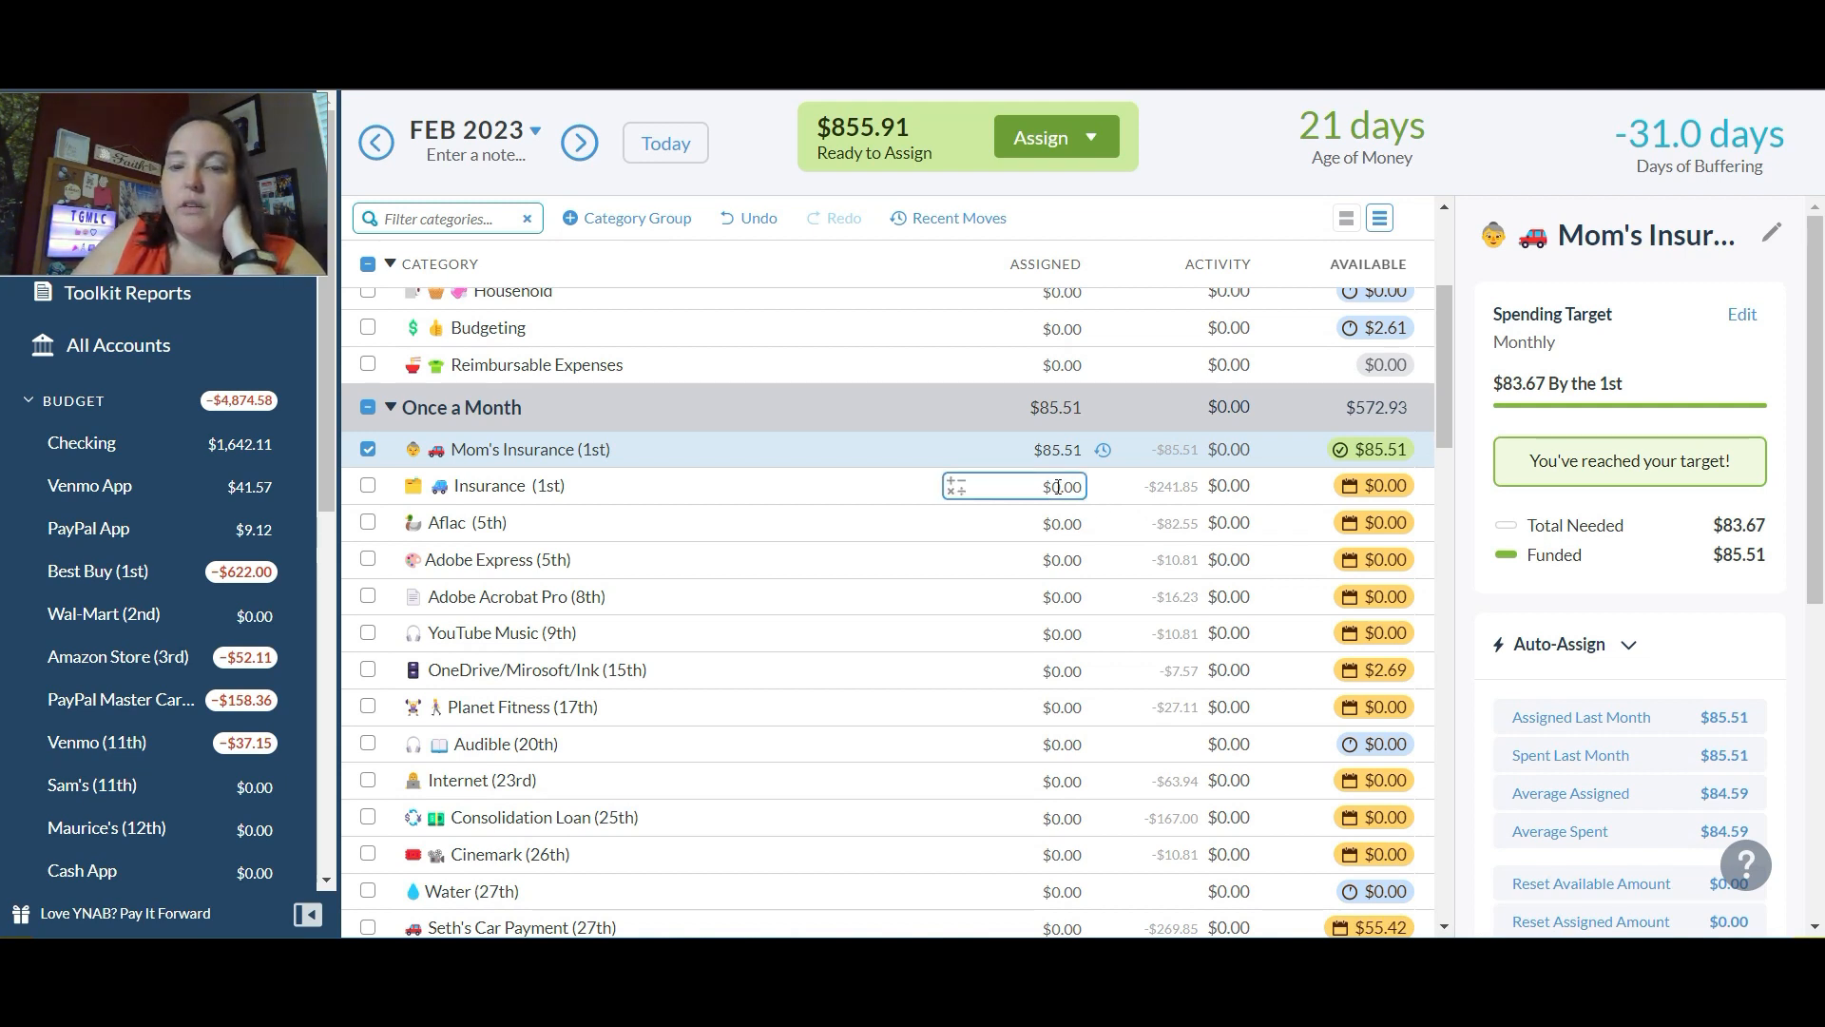
pyautogui.write('245.')
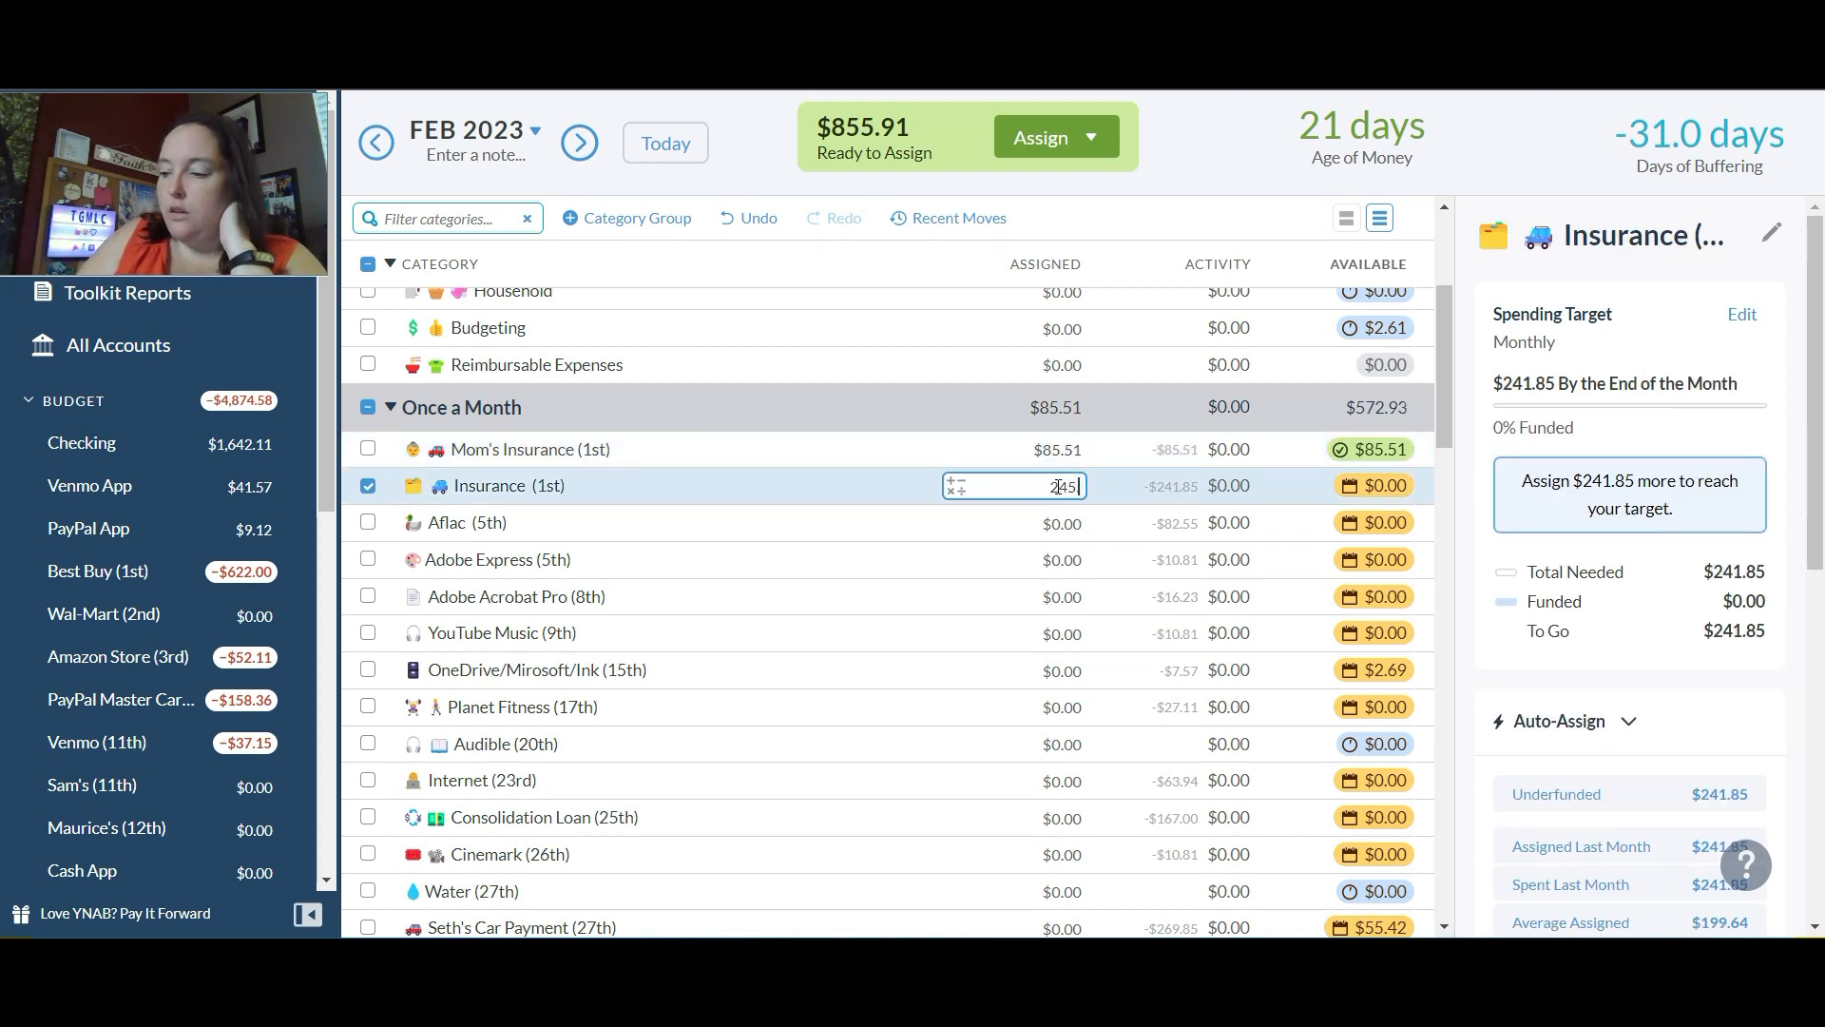
pyautogui.write('74')
pyautogui.press('Return')
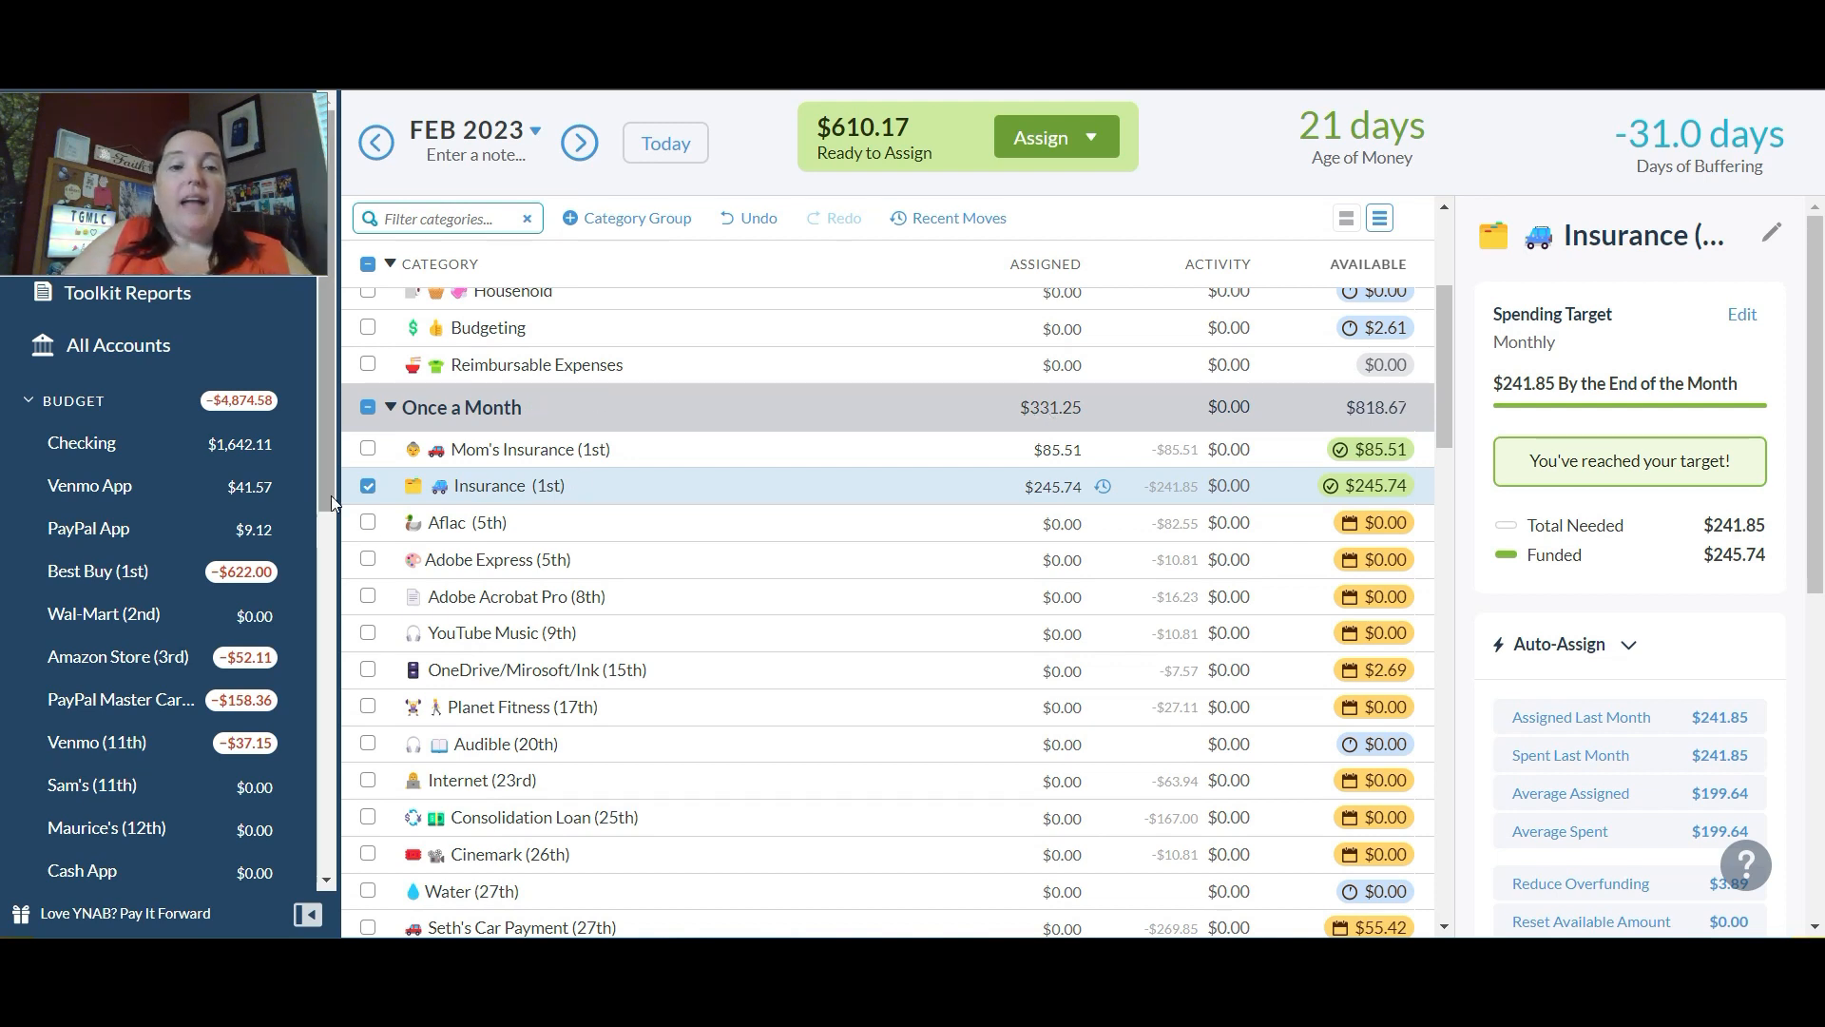
pyautogui.click(366, 485)
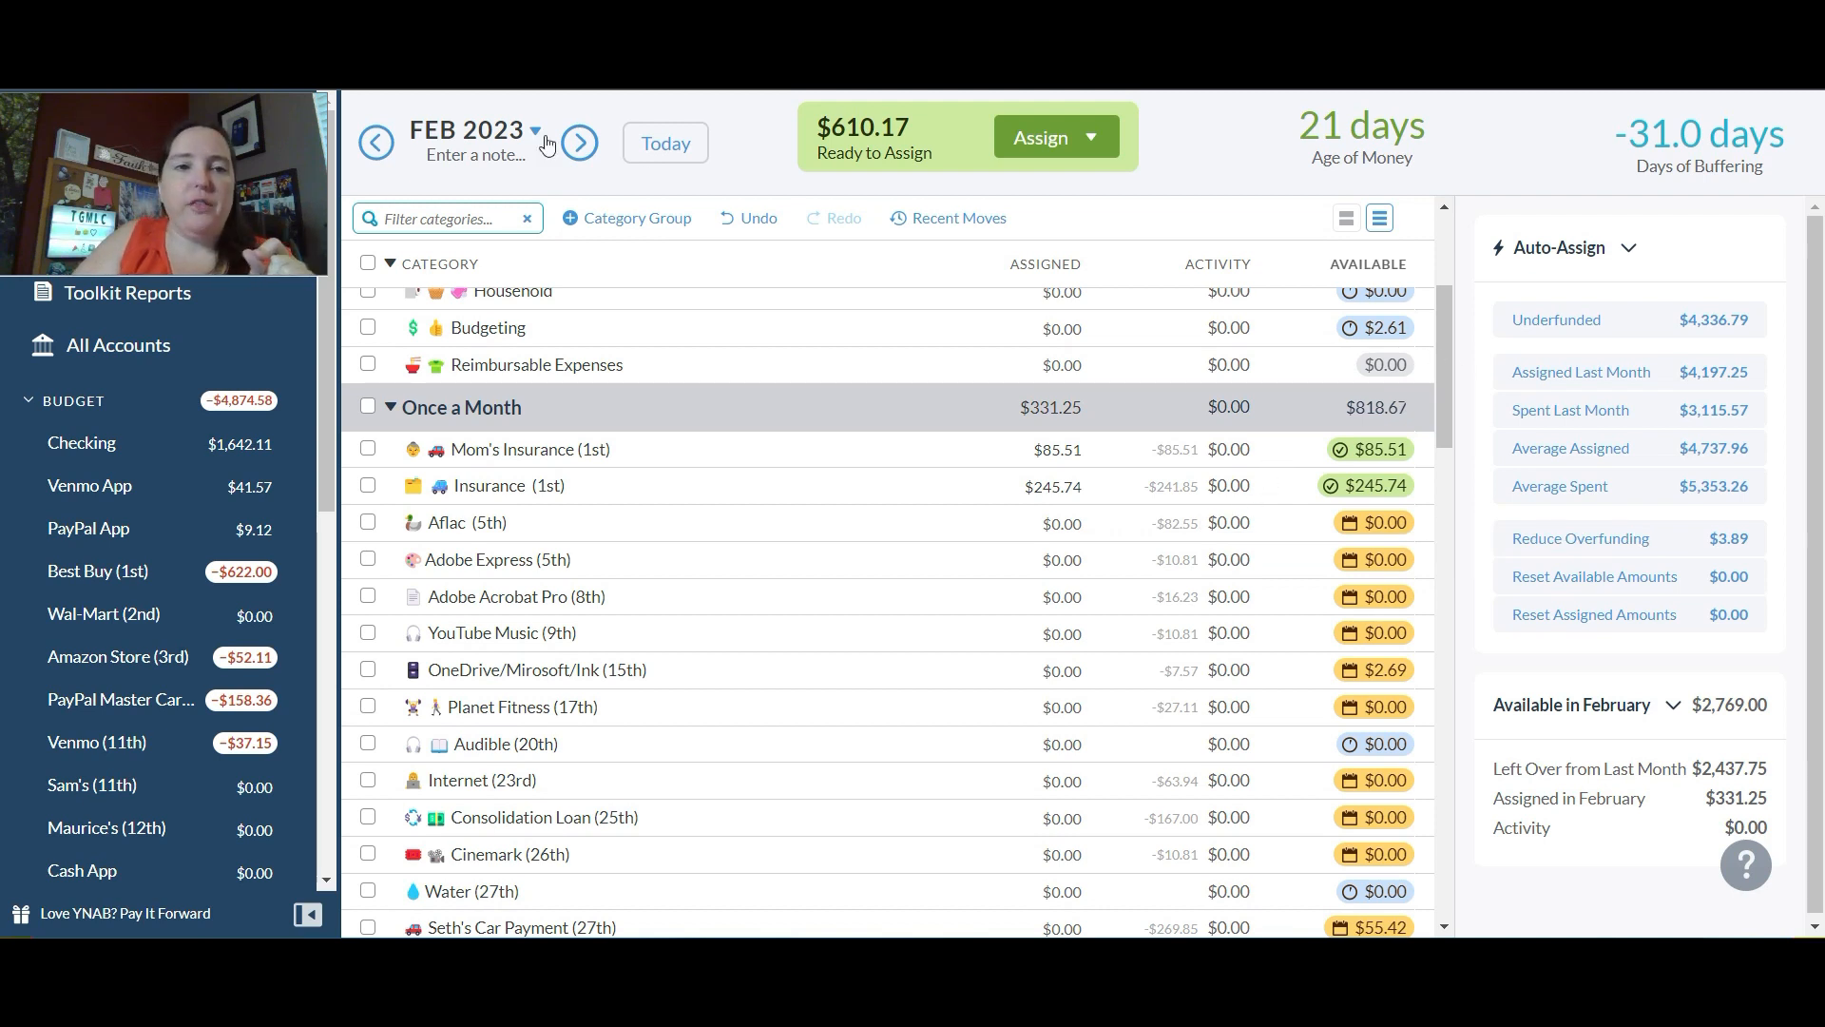
# Step: Return to the January 2023 budget and add $20 to the assigned amount of Medical under Surprise Expenses
pyautogui.click(379, 144)
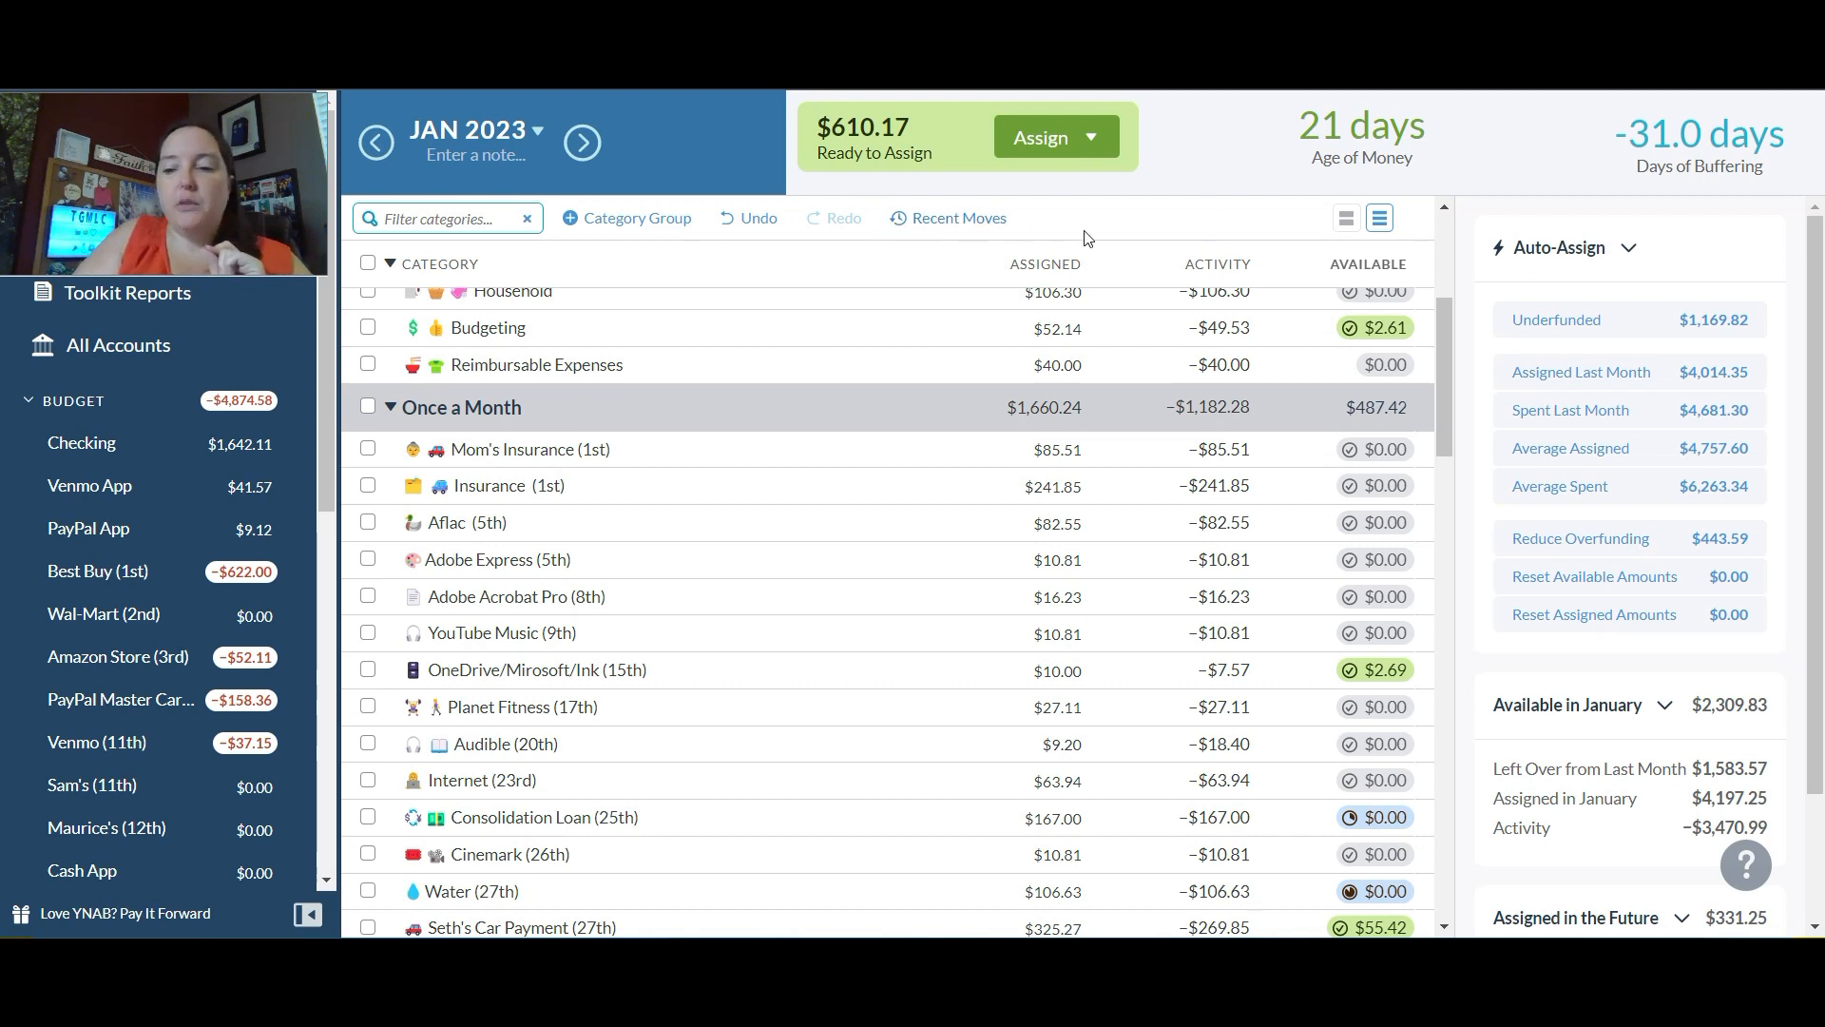
pyautogui.moveTo(1440, 323); pyautogui.dragTo(1446, 490)
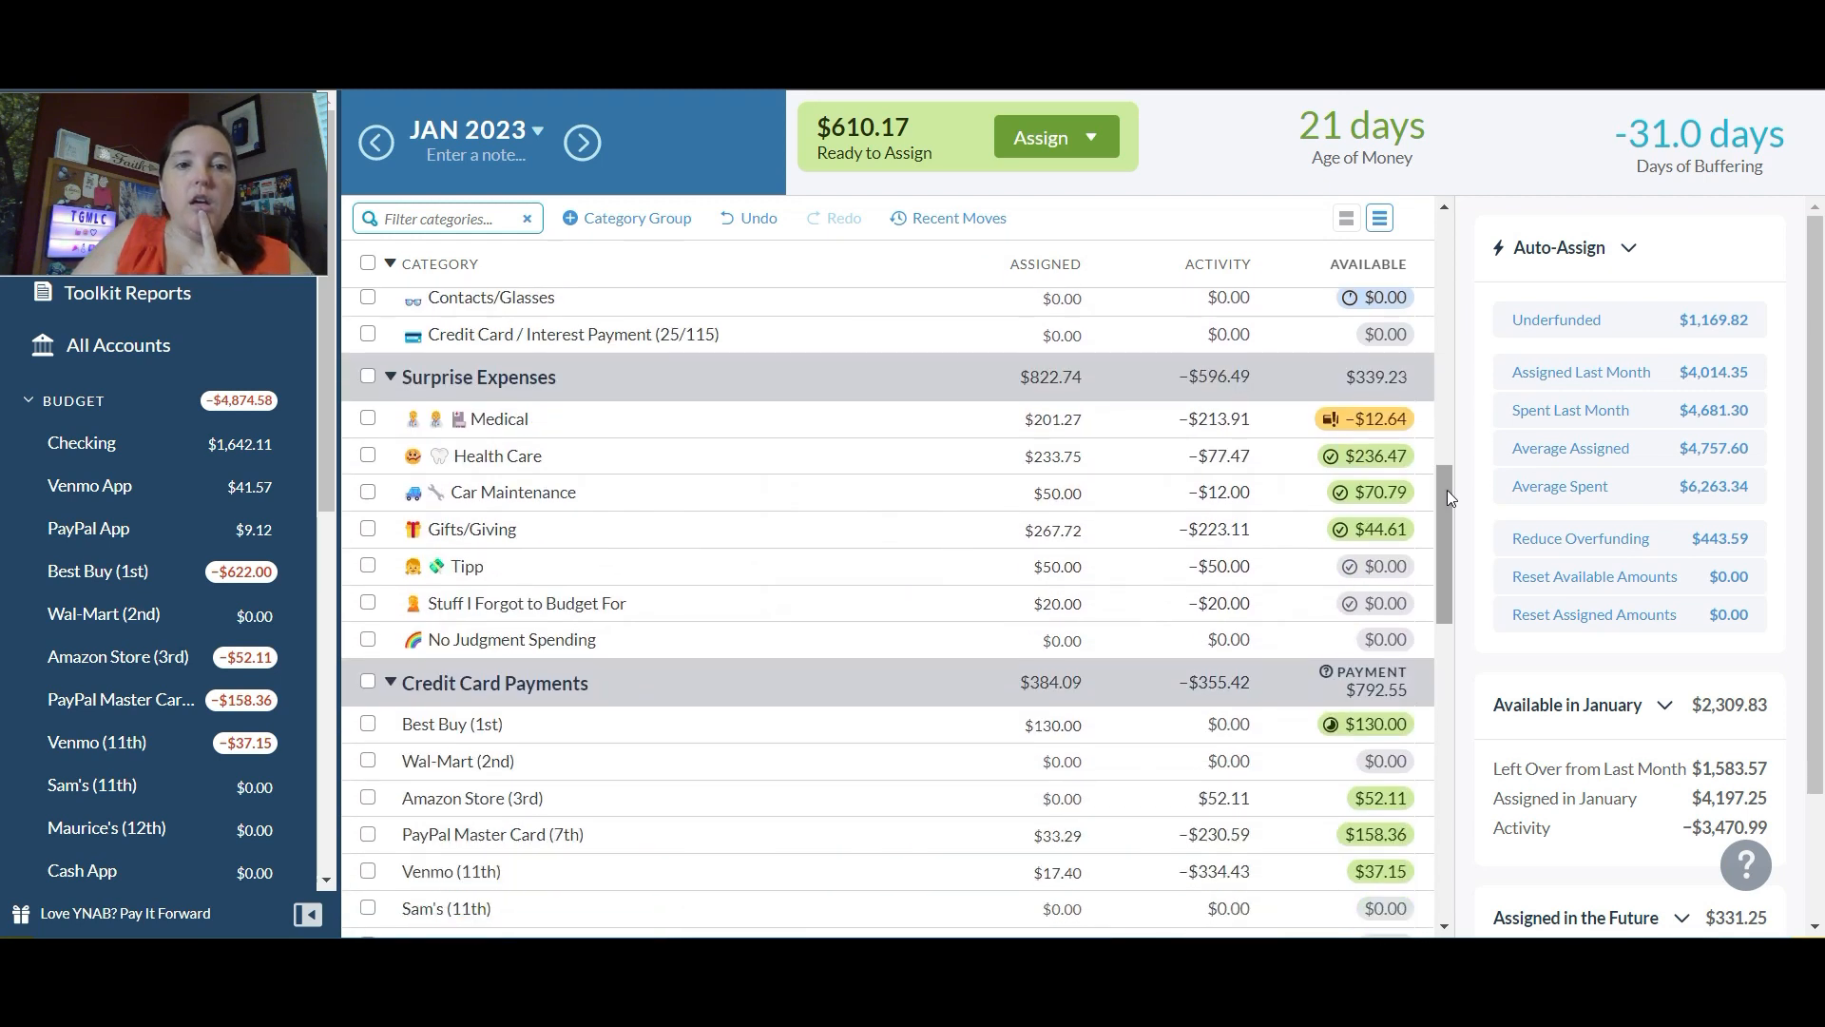
pyautogui.click(1043, 419)
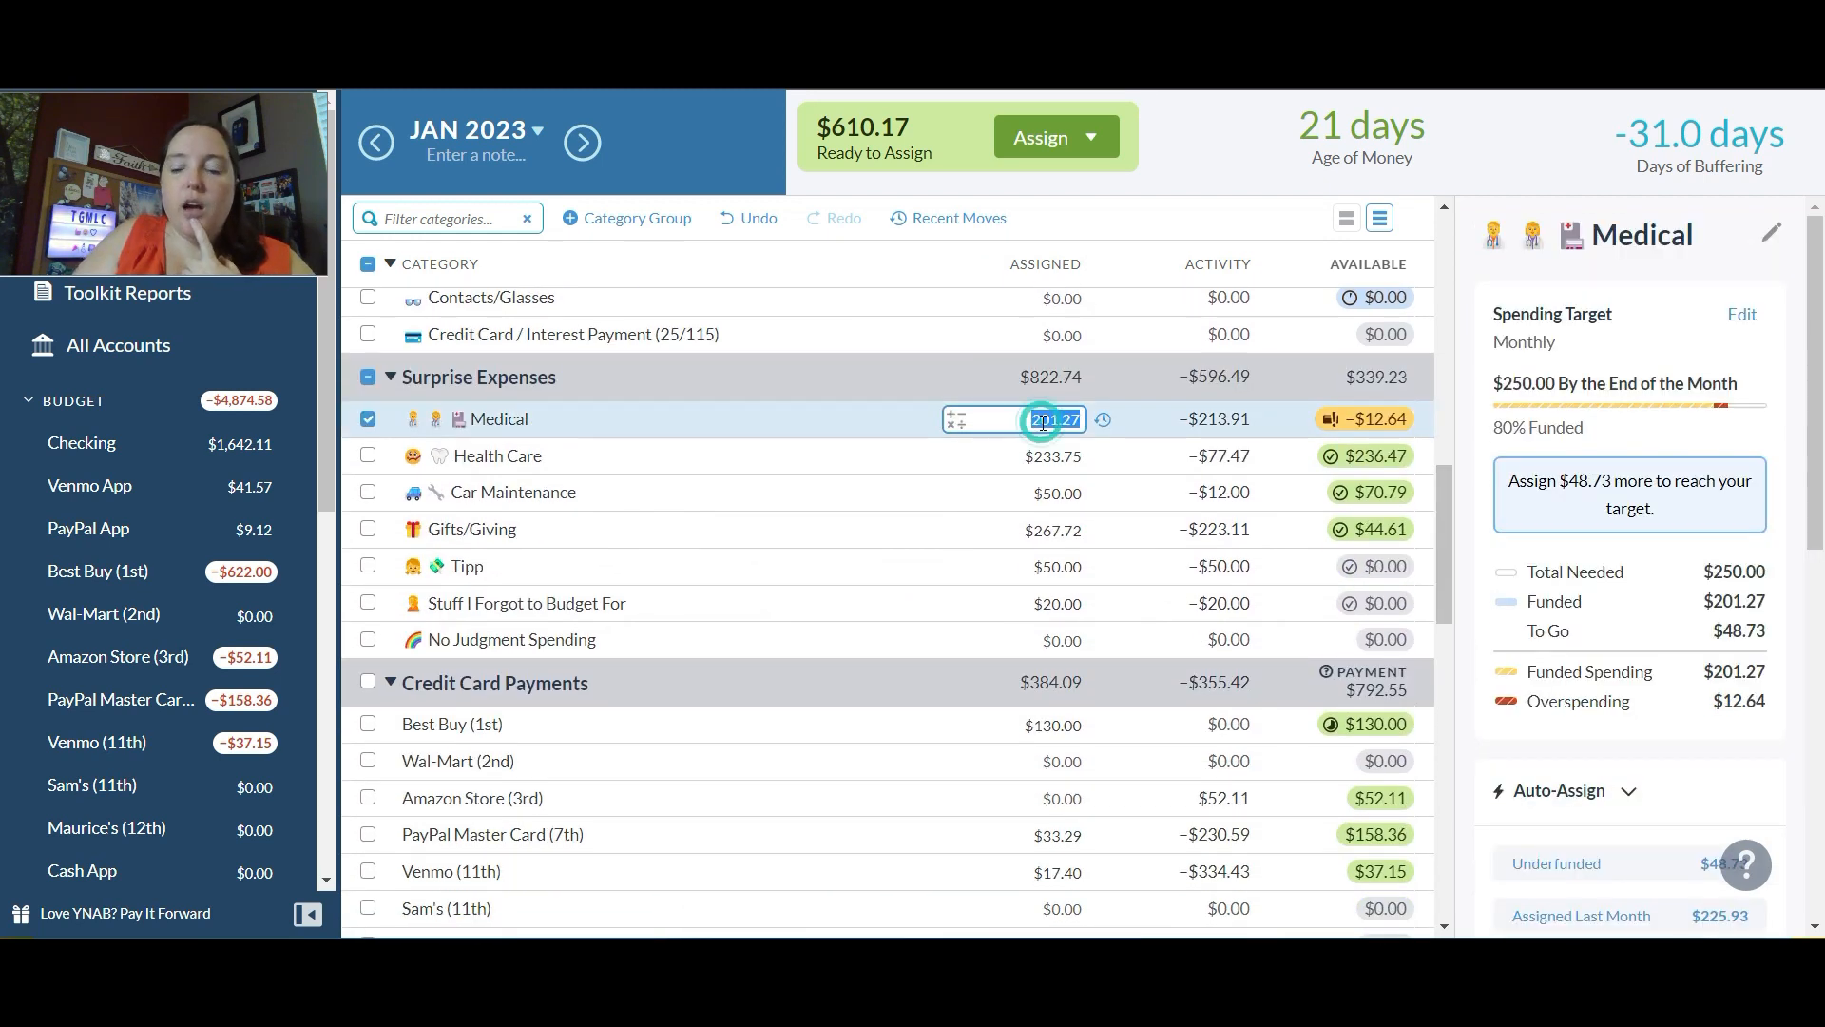
pyautogui.write('+20')
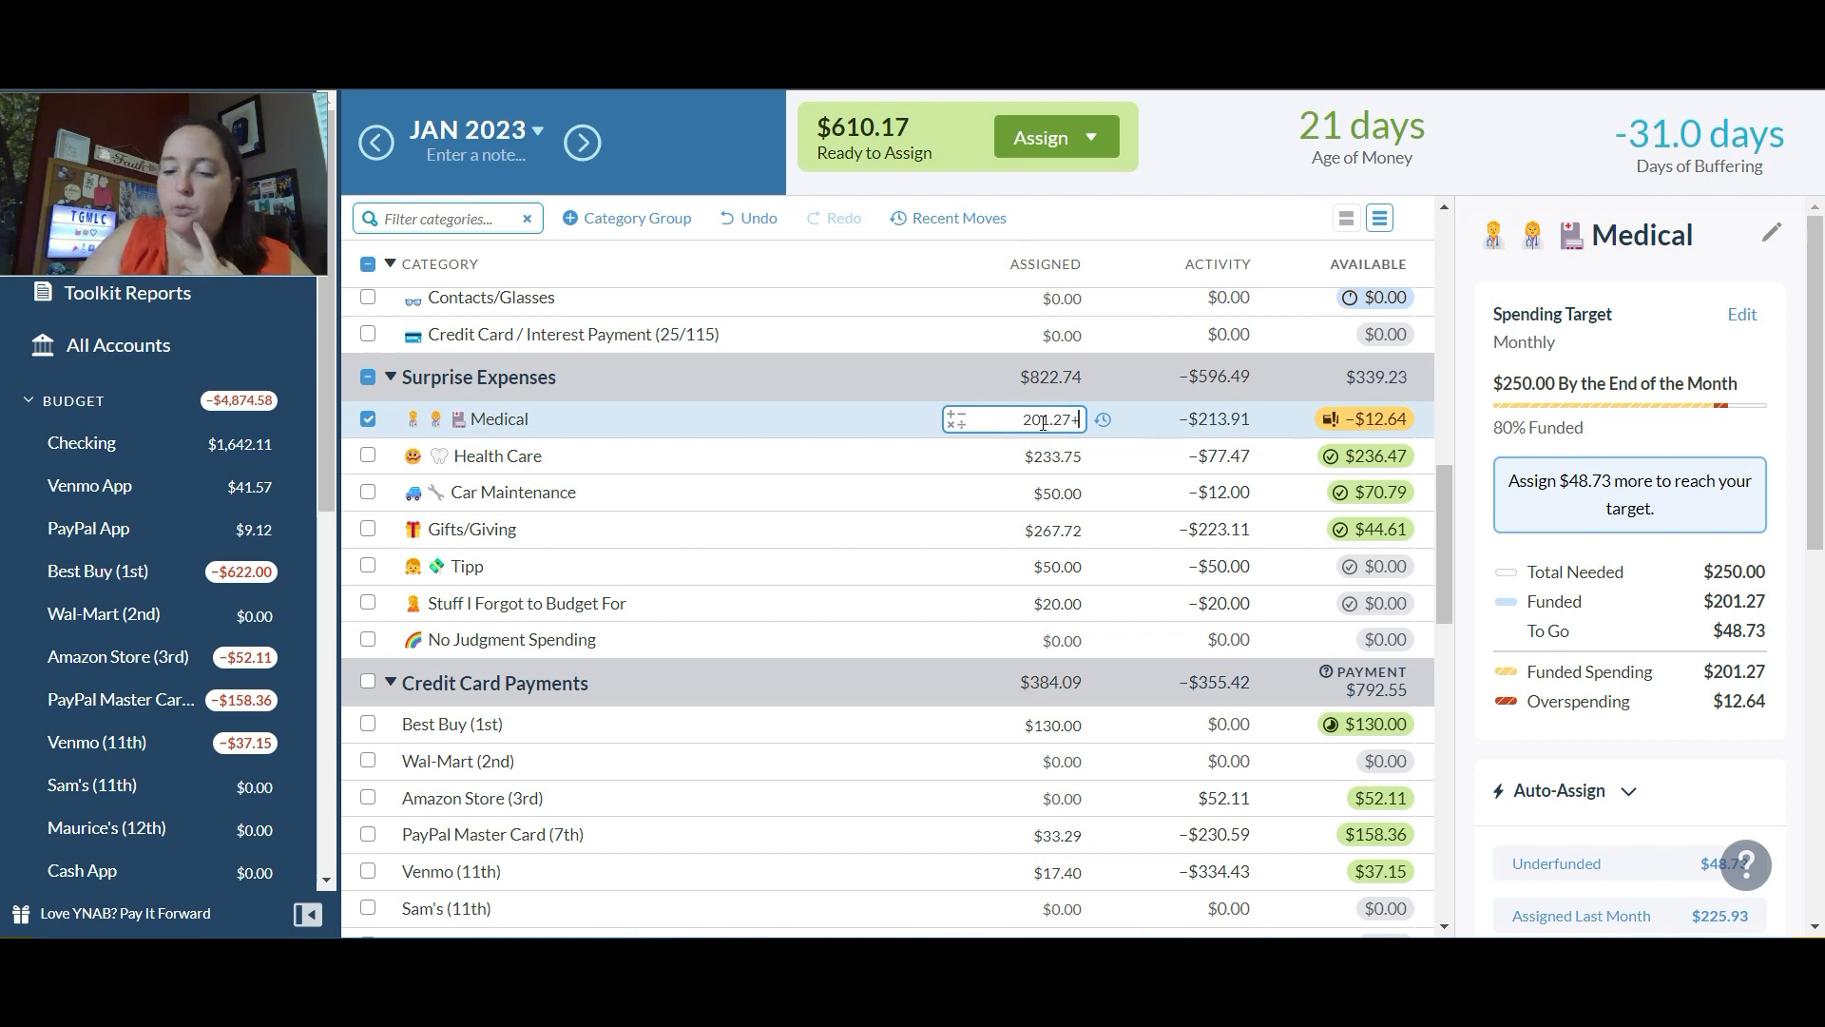
pyautogui.press('Return')
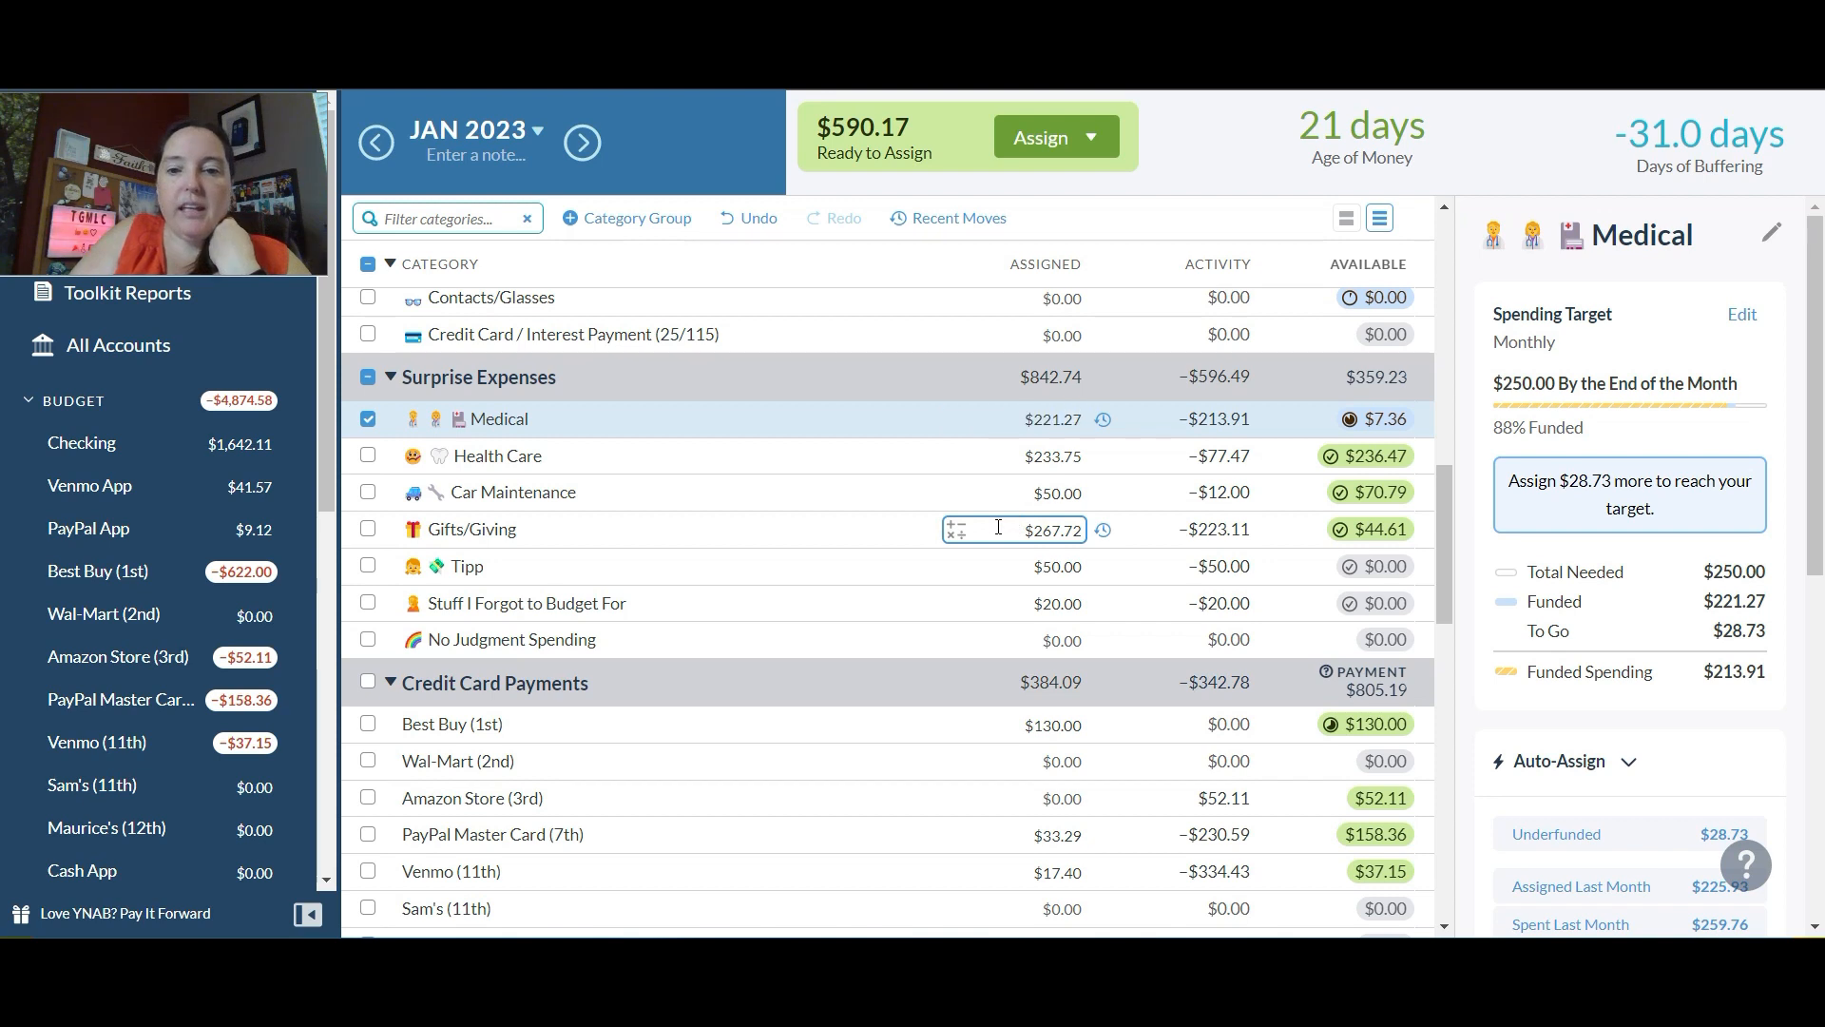
# Step: Add $50 to the assigned amount of Gifts/Giving under Surprise Expenses
pyautogui.click(998, 528)
pyautogui.press('End')
pyautogui.write('+50')
pyautogui.press('Return')
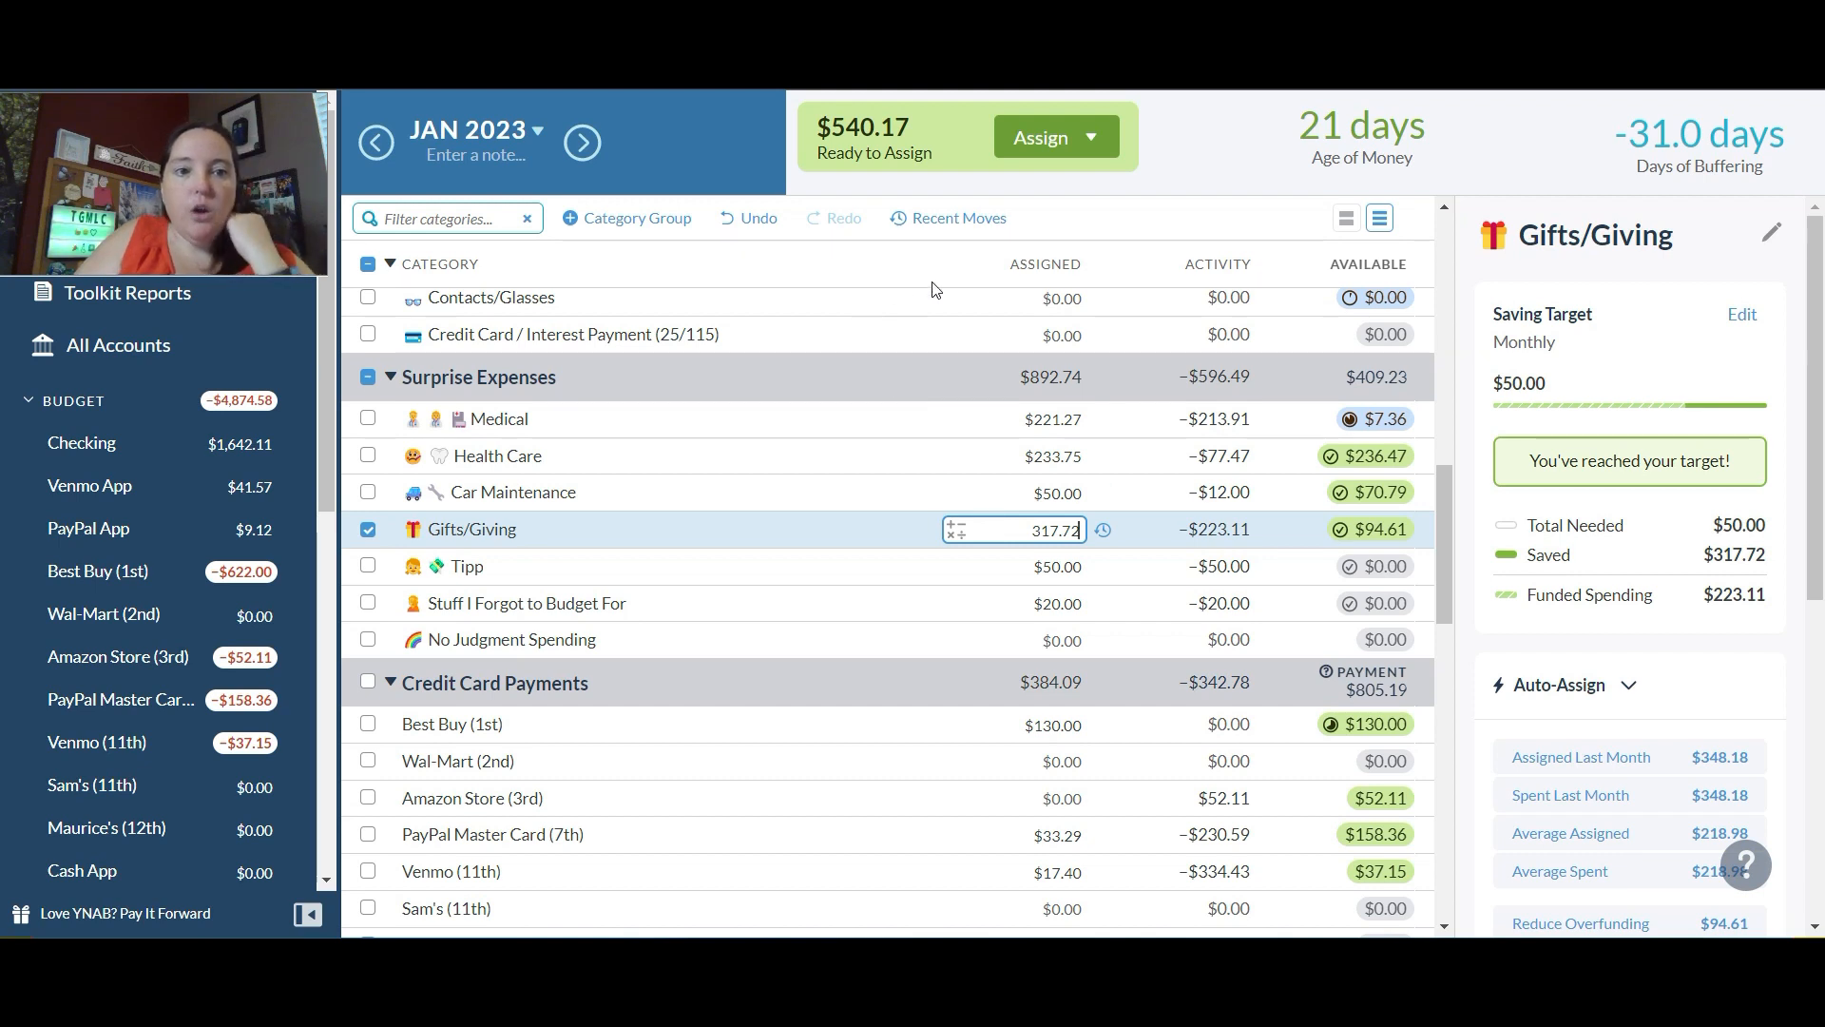
# Step: Assign $50 to the Contacts/Glasses category
pyautogui.click(1061, 298)
pyautogui.write('50')
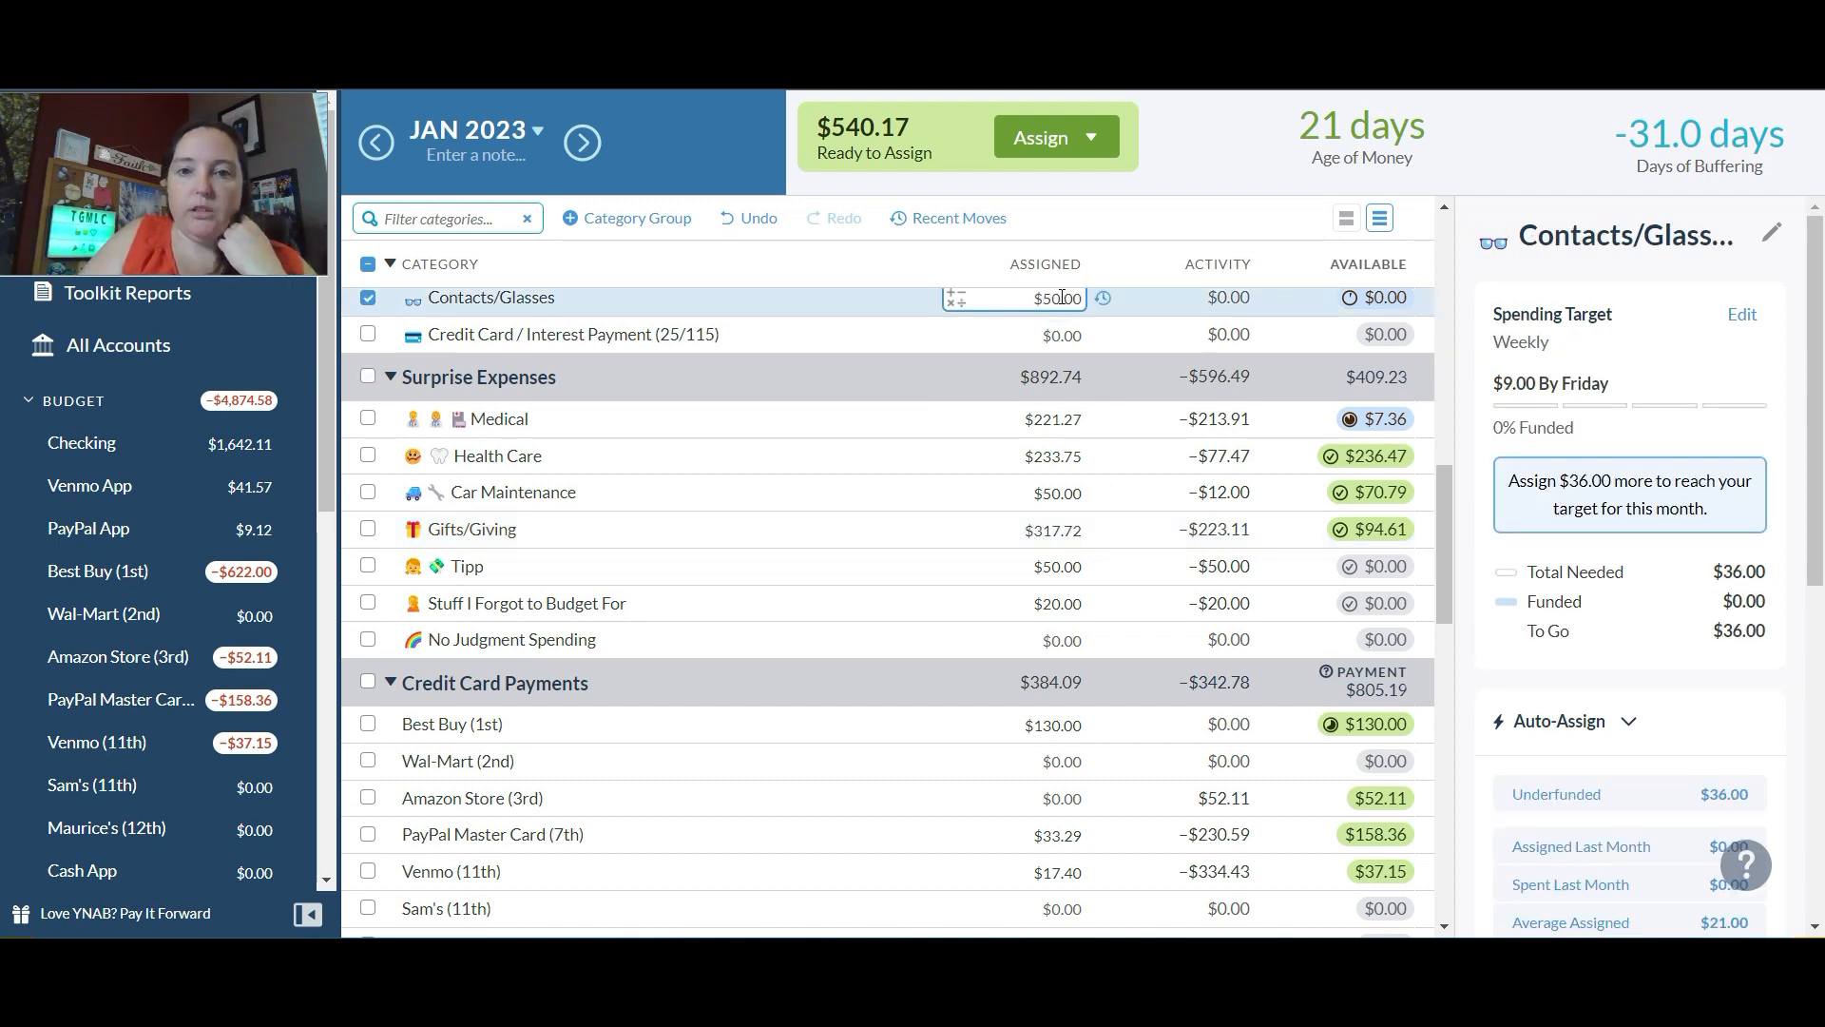
pyautogui.press('Return')
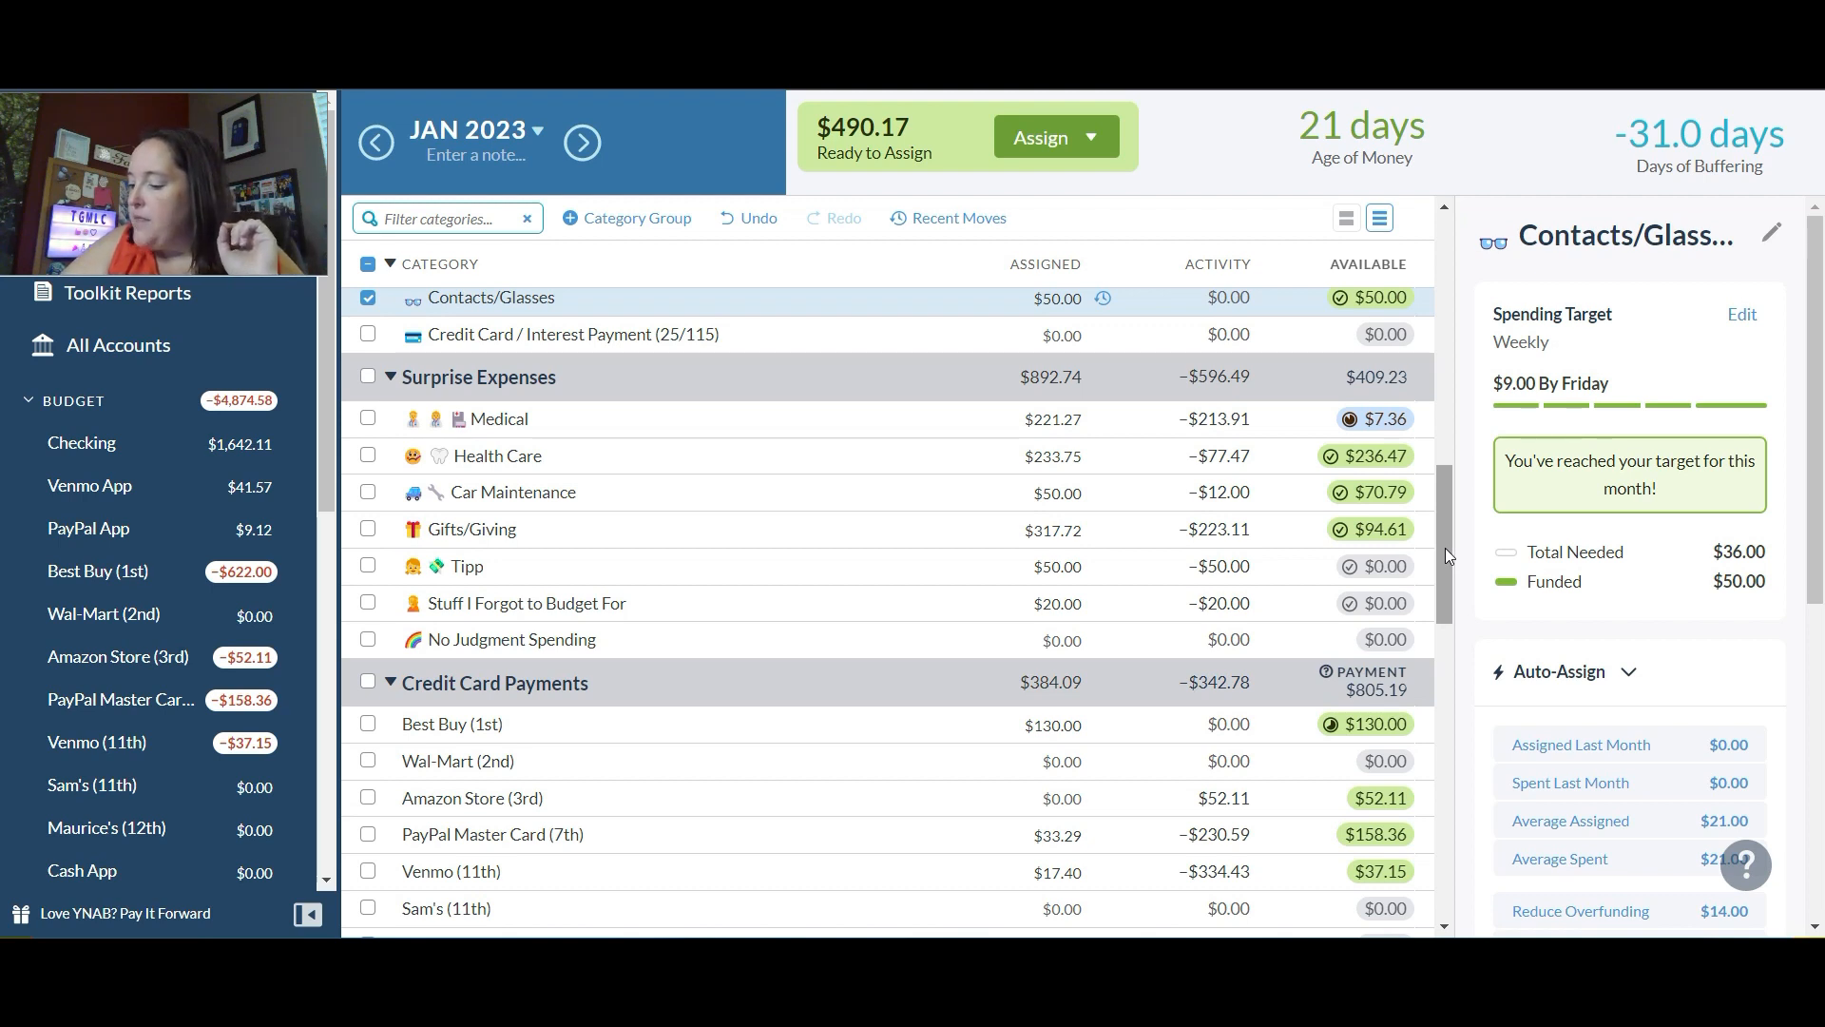
# Step: Create the category "Personal Saving Challenge" in the No Touchy! group and place it directly below Savings Challenges
pyautogui.moveTo(1445, 548); pyautogui.dragTo(1447, 816)
pyautogui.click(1033, 791)
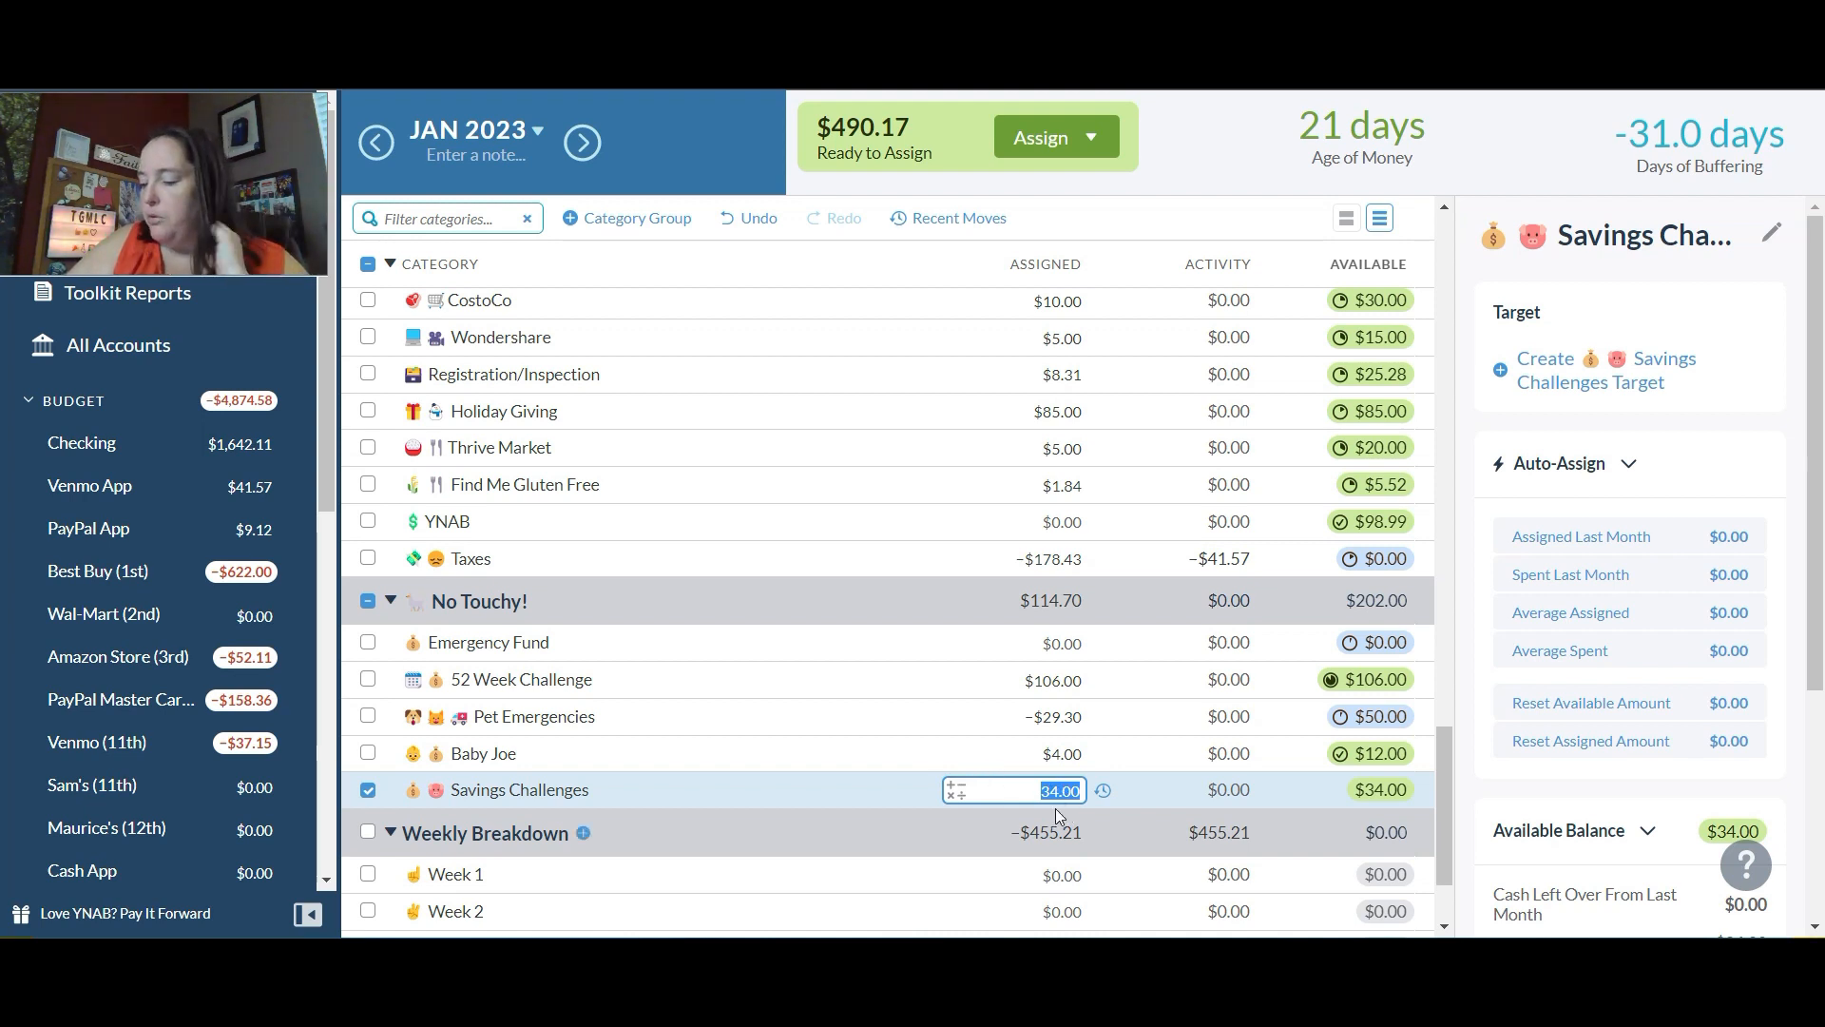
pyautogui.click(542, 601)
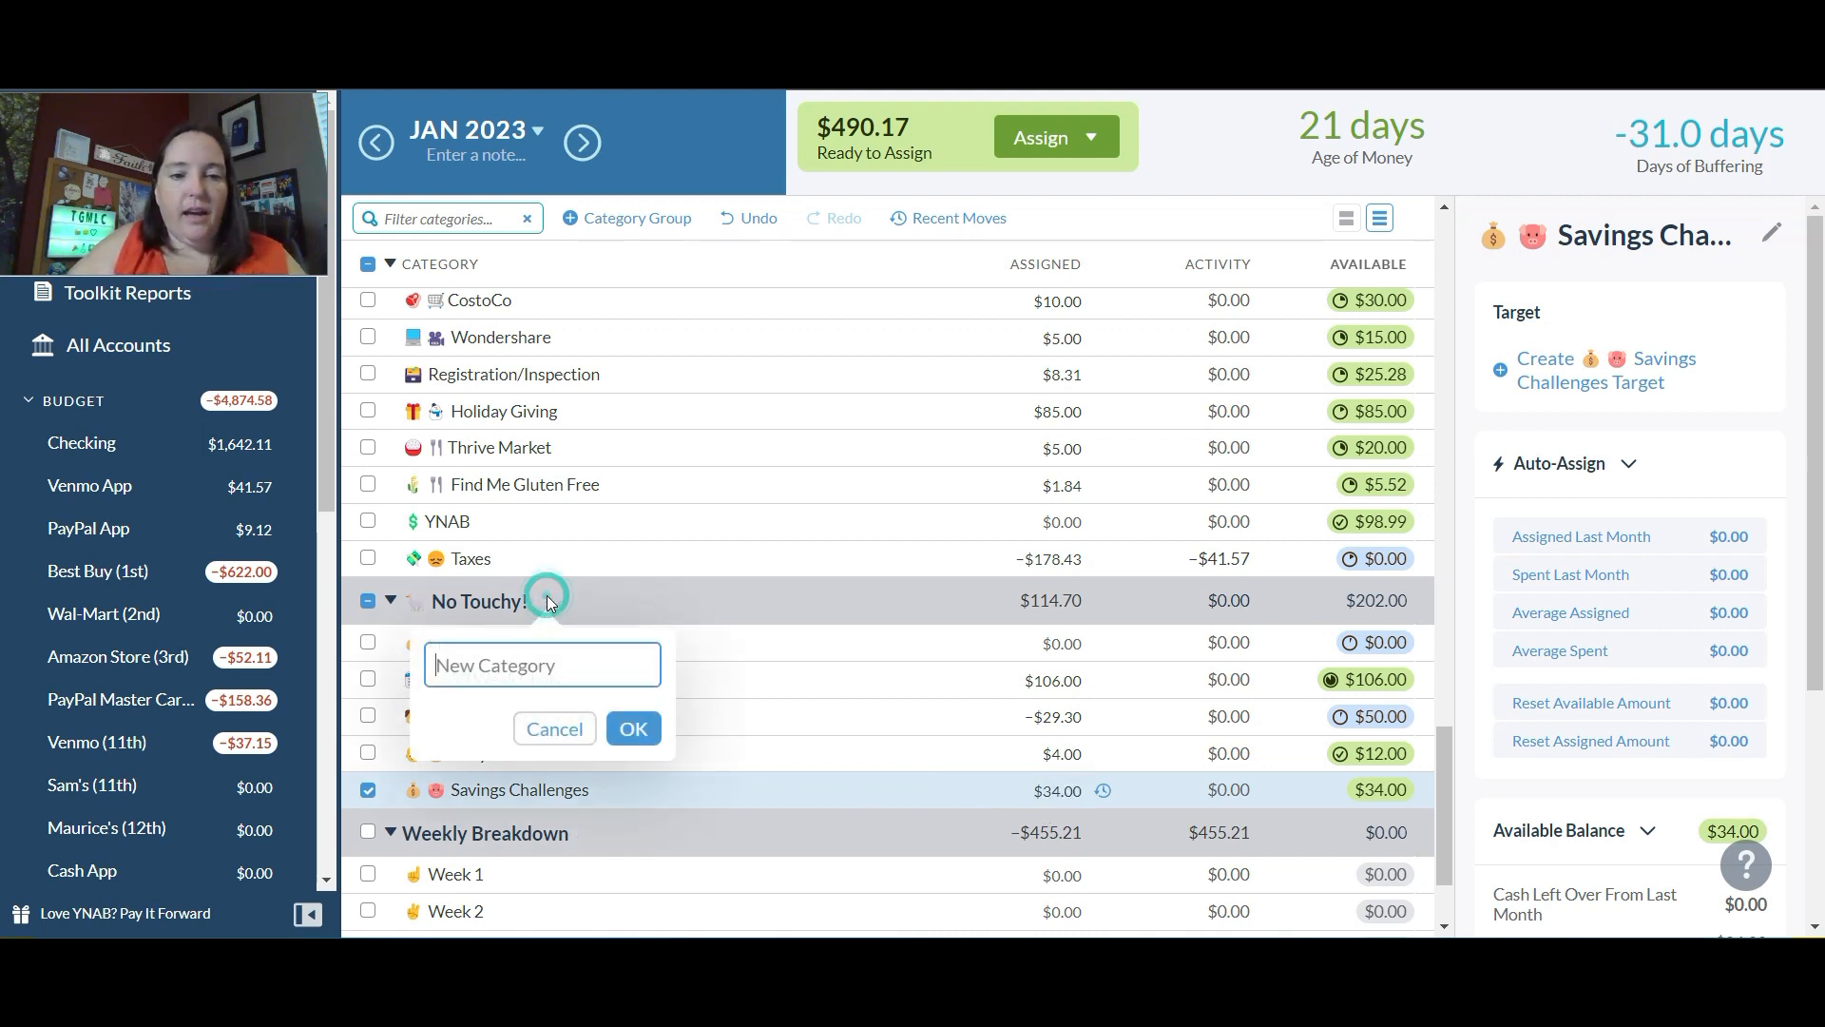
pyautogui.write('Per')
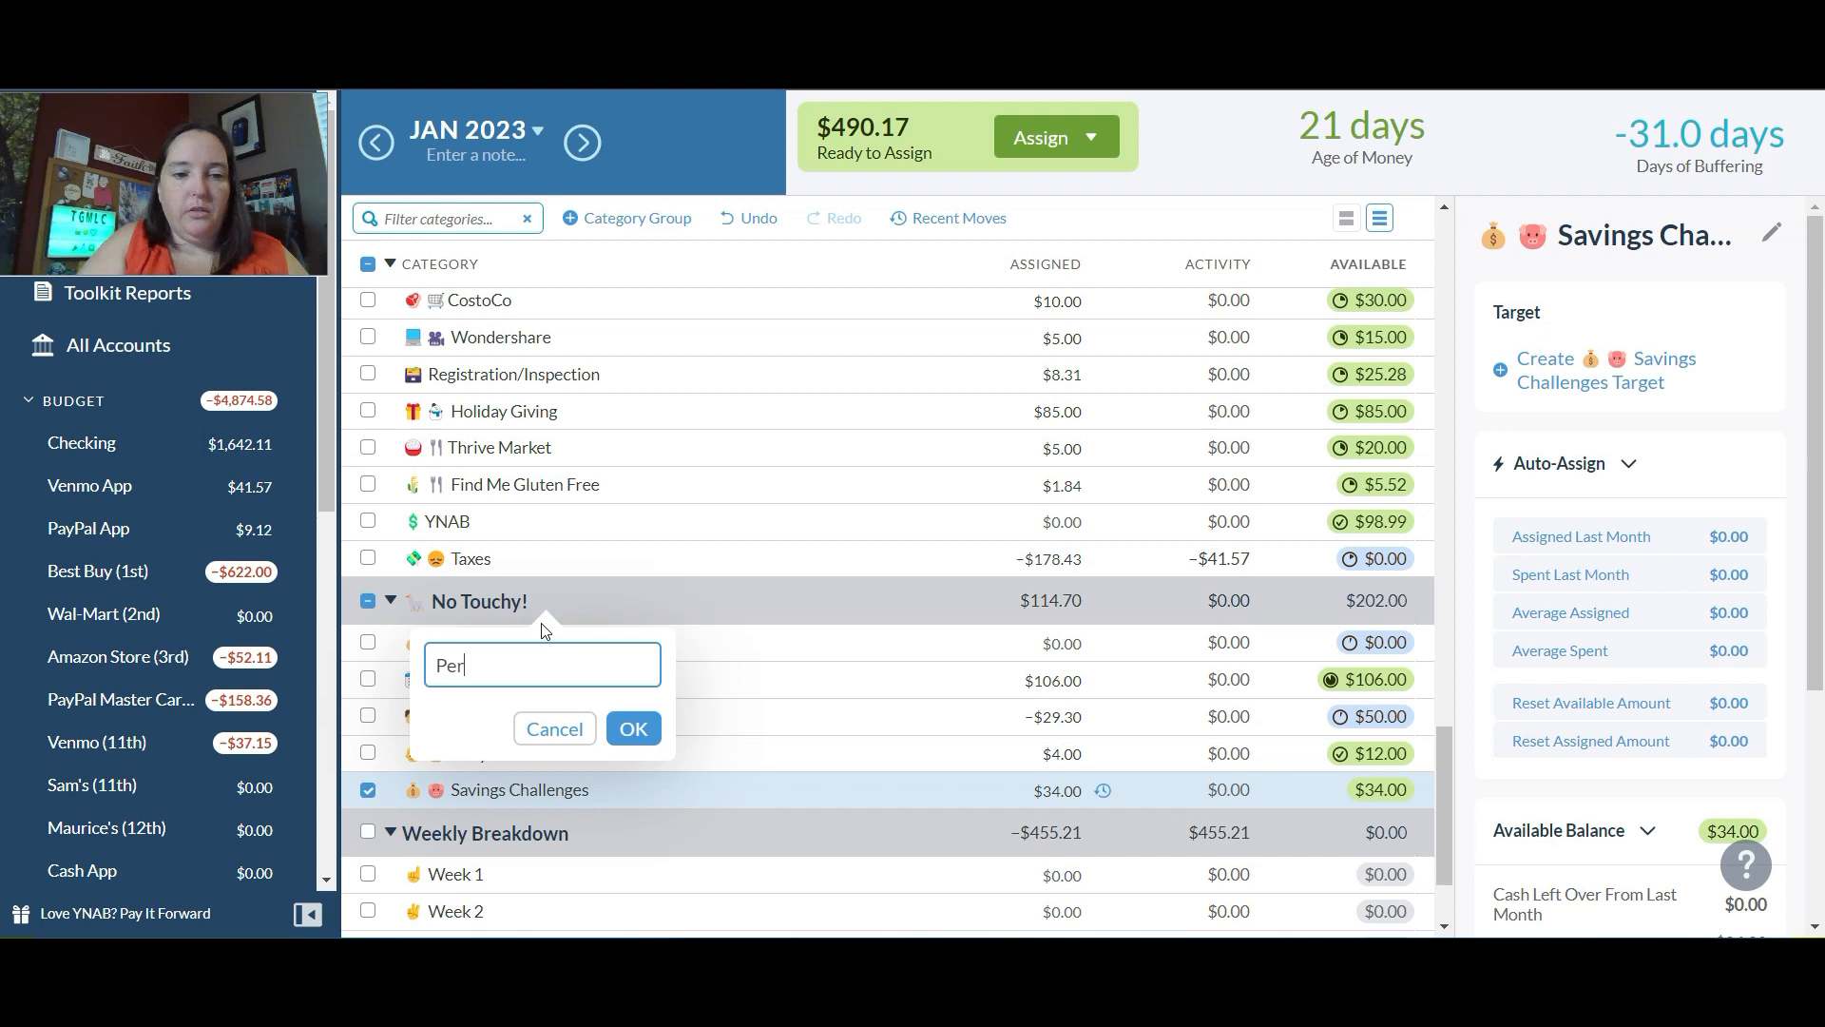
pyautogui.write('sonal Saving')
pyautogui.write(' Challen')
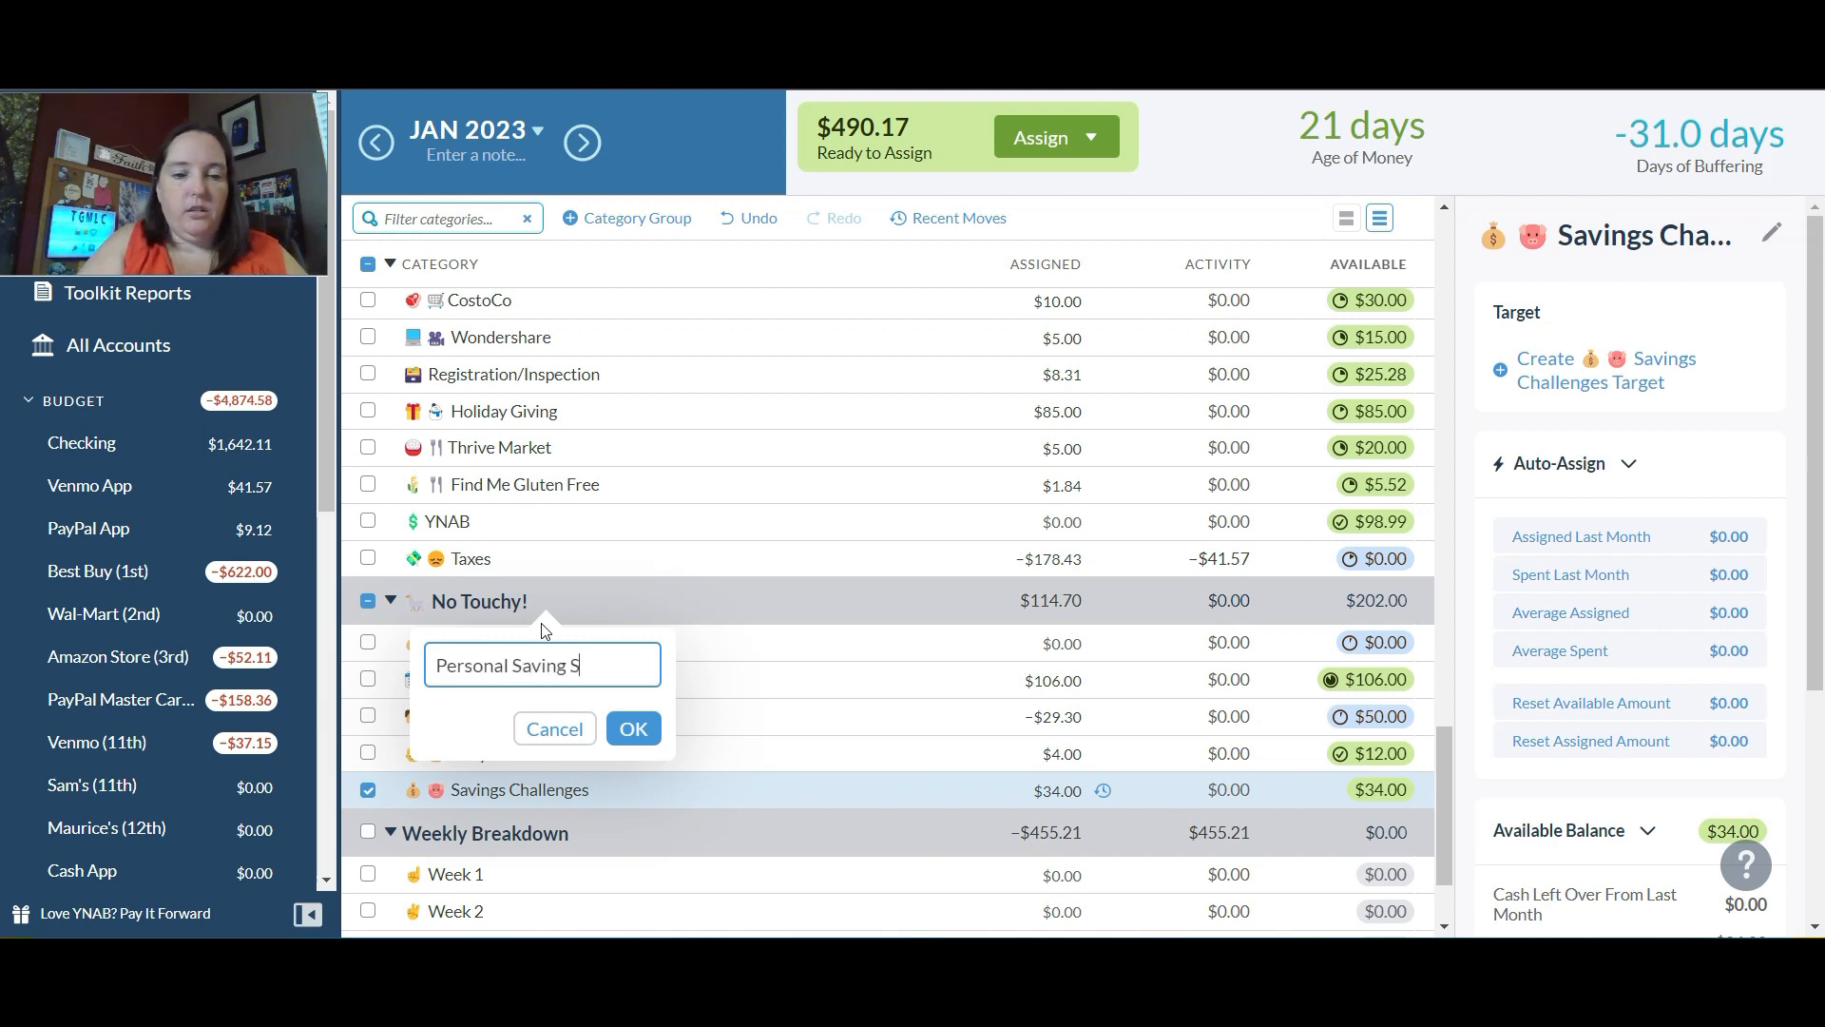
pyautogui.write('ge')
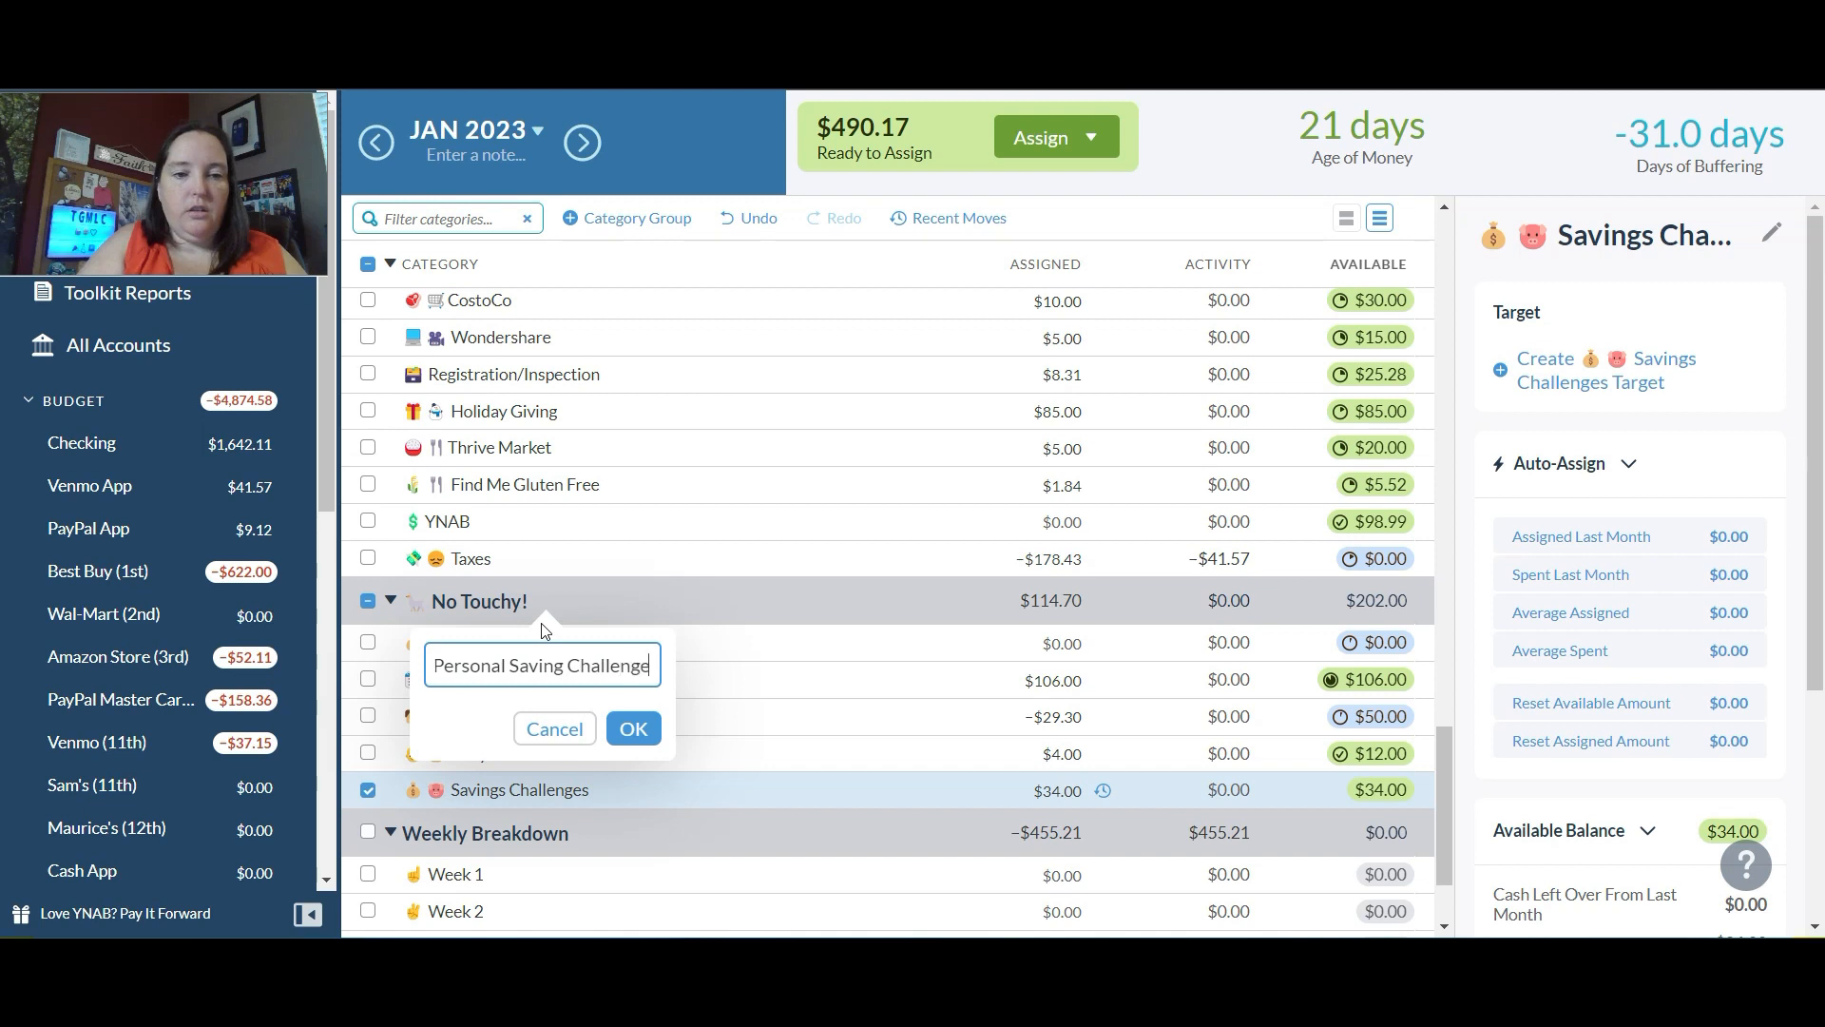
pyautogui.press('Return')
pyautogui.moveTo(495, 652); pyautogui.dragTo(504, 829)
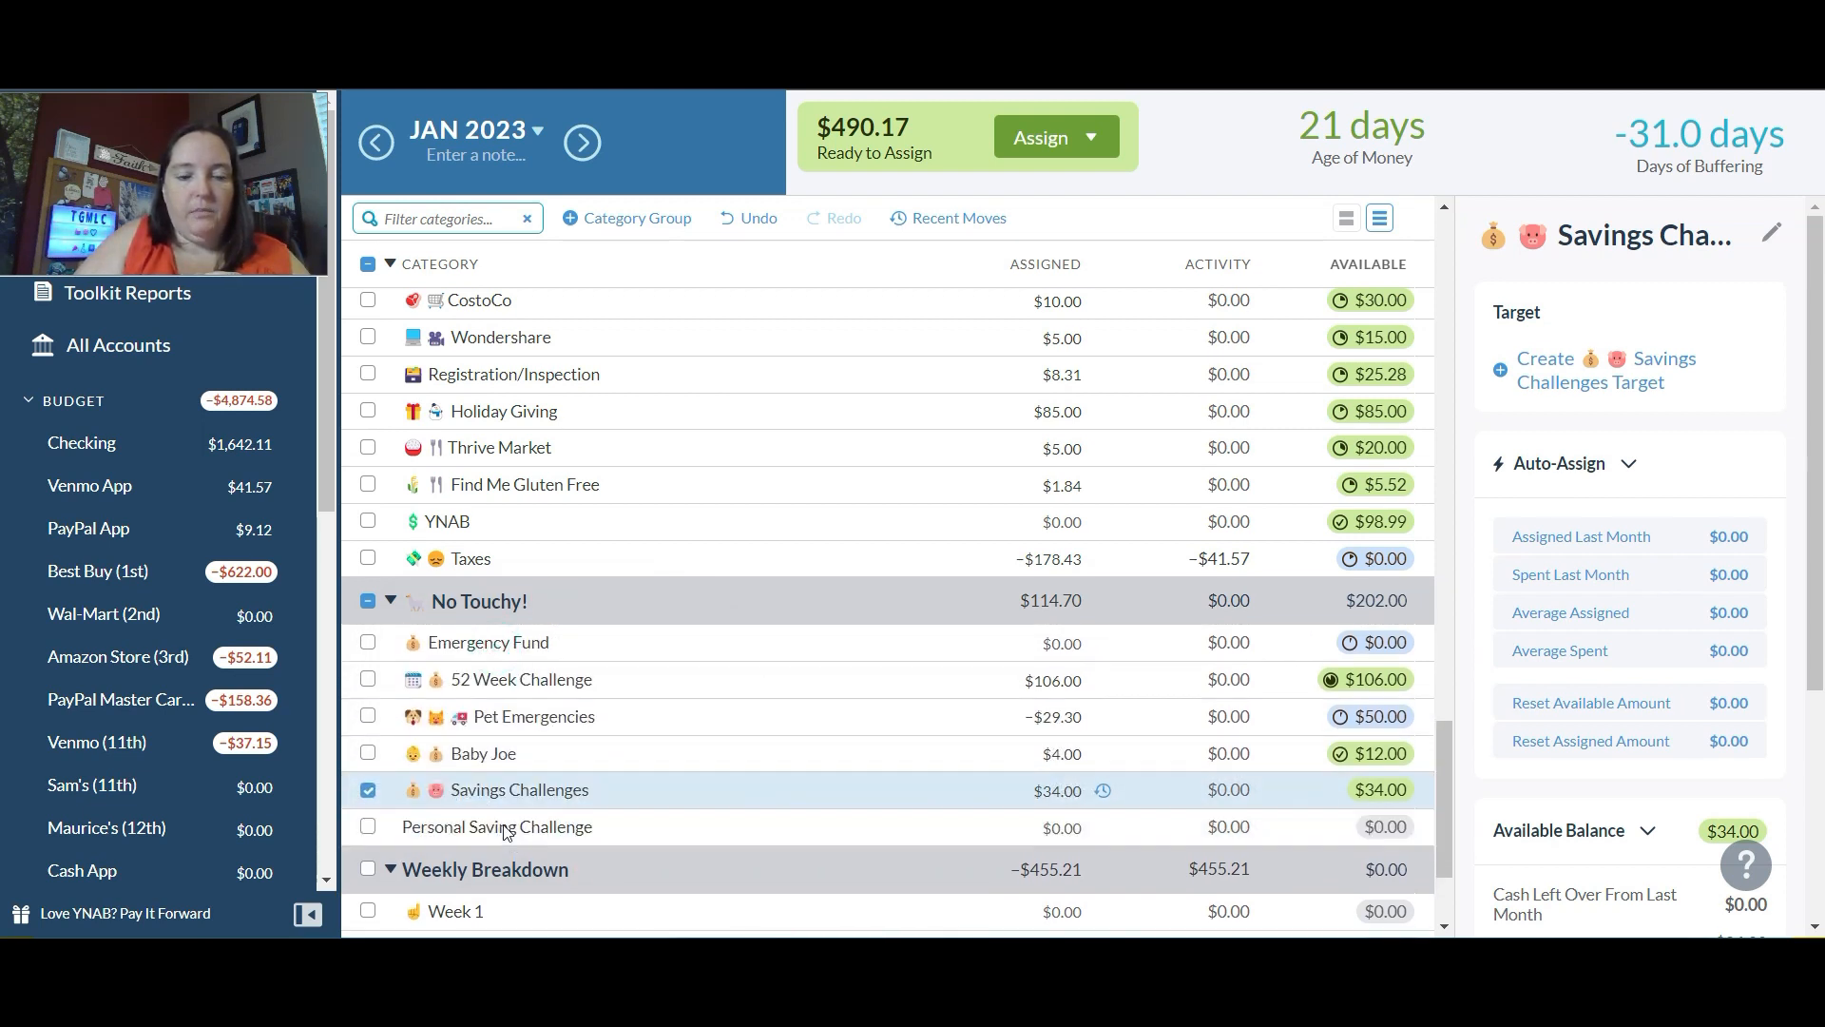
# Step: Add $9 to the assigned amount of Savings Challenges in the No Touchy! group
pyautogui.click(1055, 827)
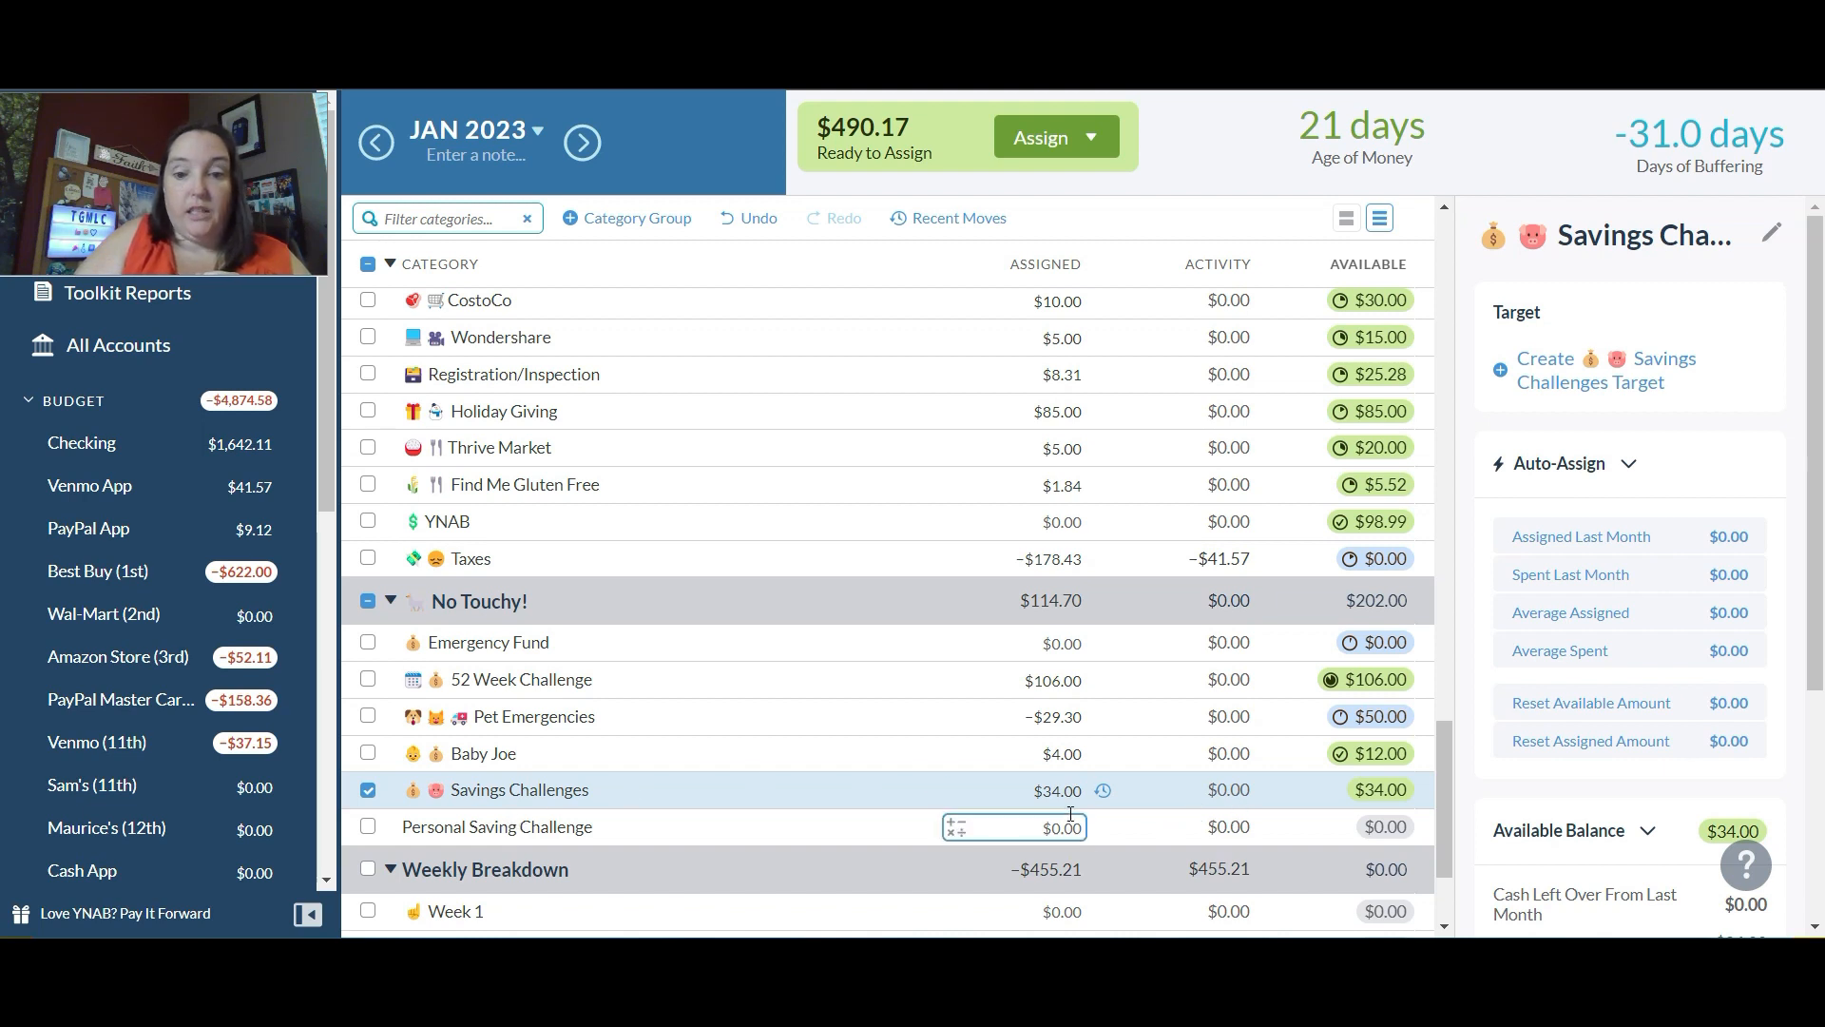
pyautogui.click(1070, 790)
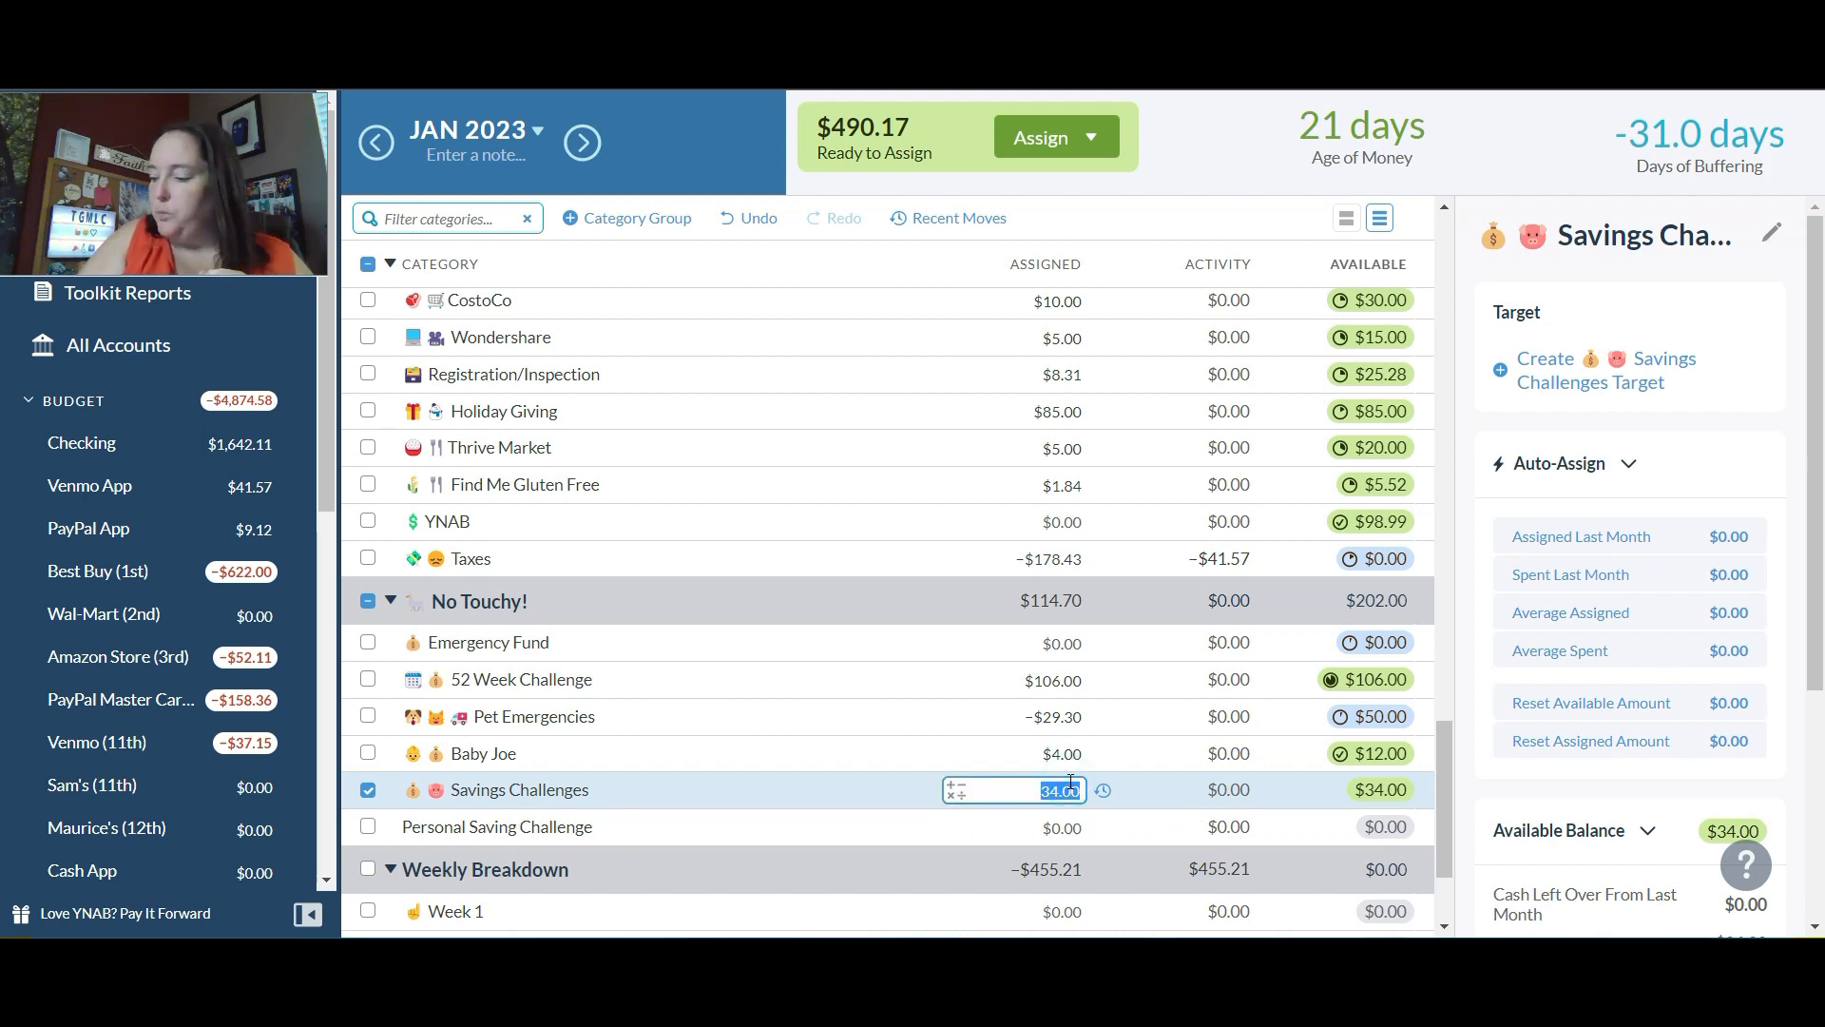
pyautogui.write('+9')
pyautogui.press('Return')
# Step: Assign $14 to the Personal Saving Challenge category
pyautogui.click(1053, 829)
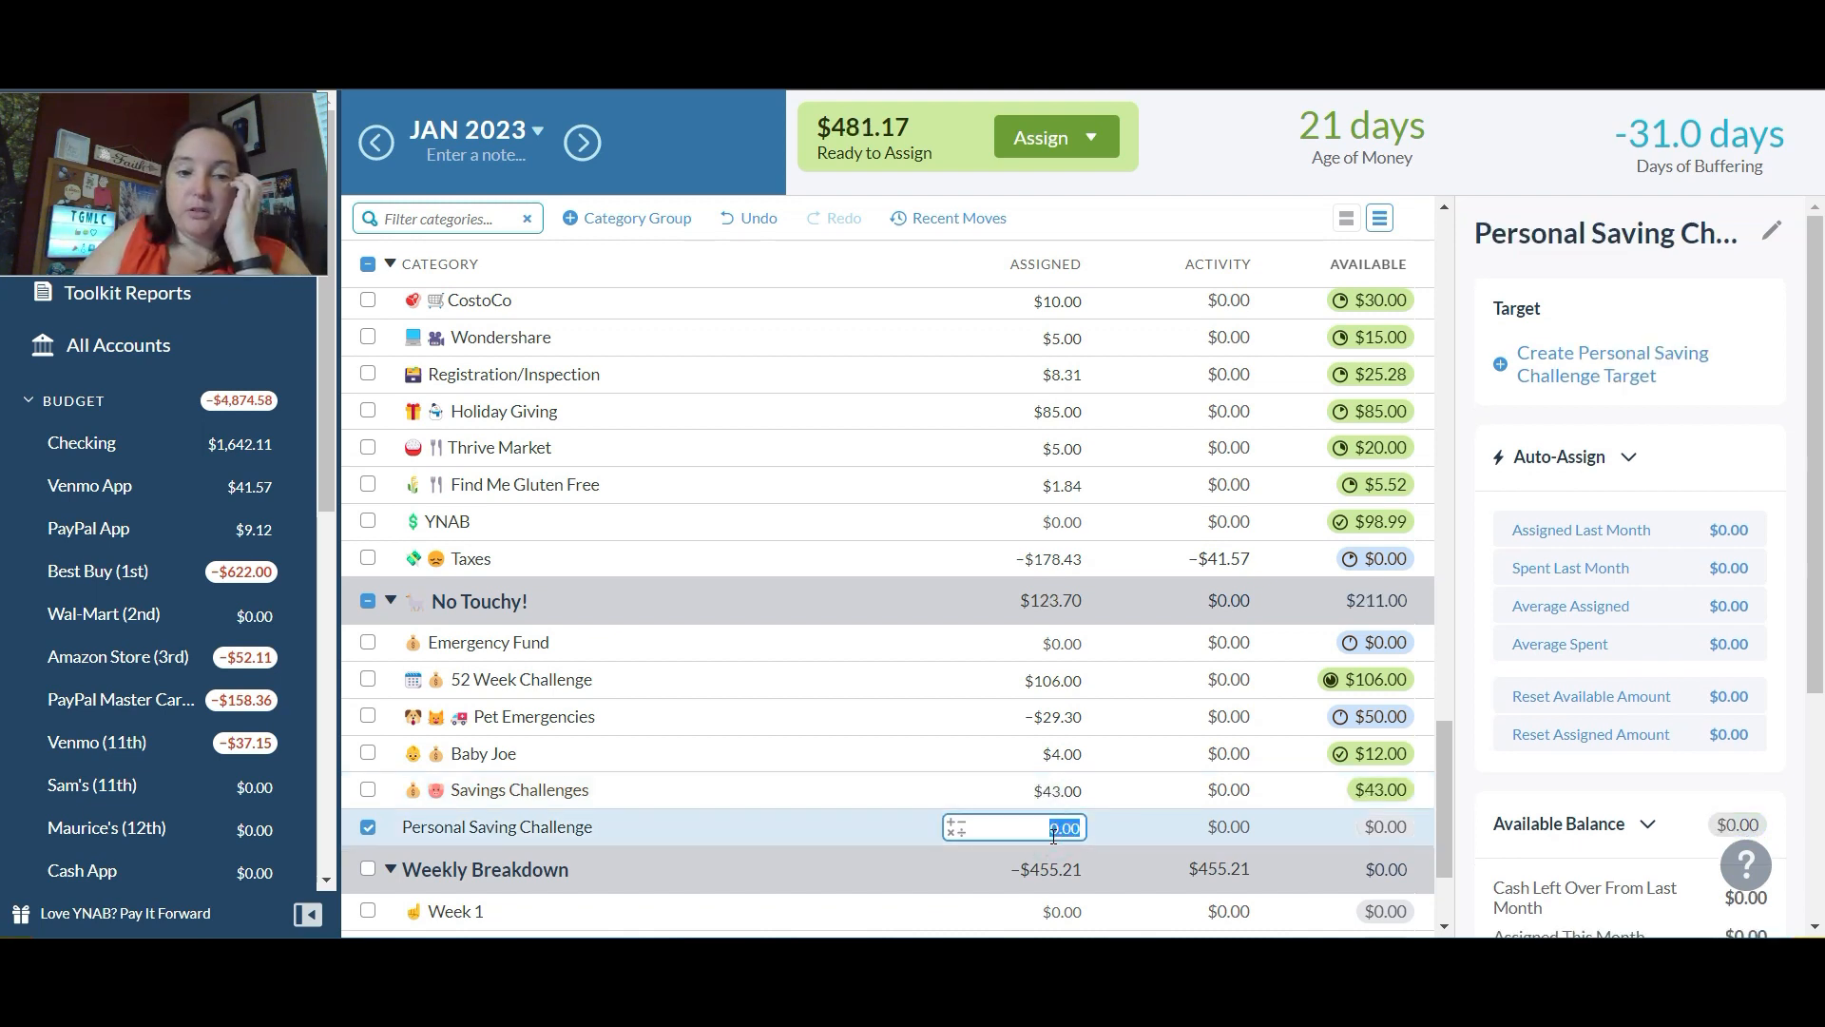
pyautogui.write('14')
pyautogui.press('Return')
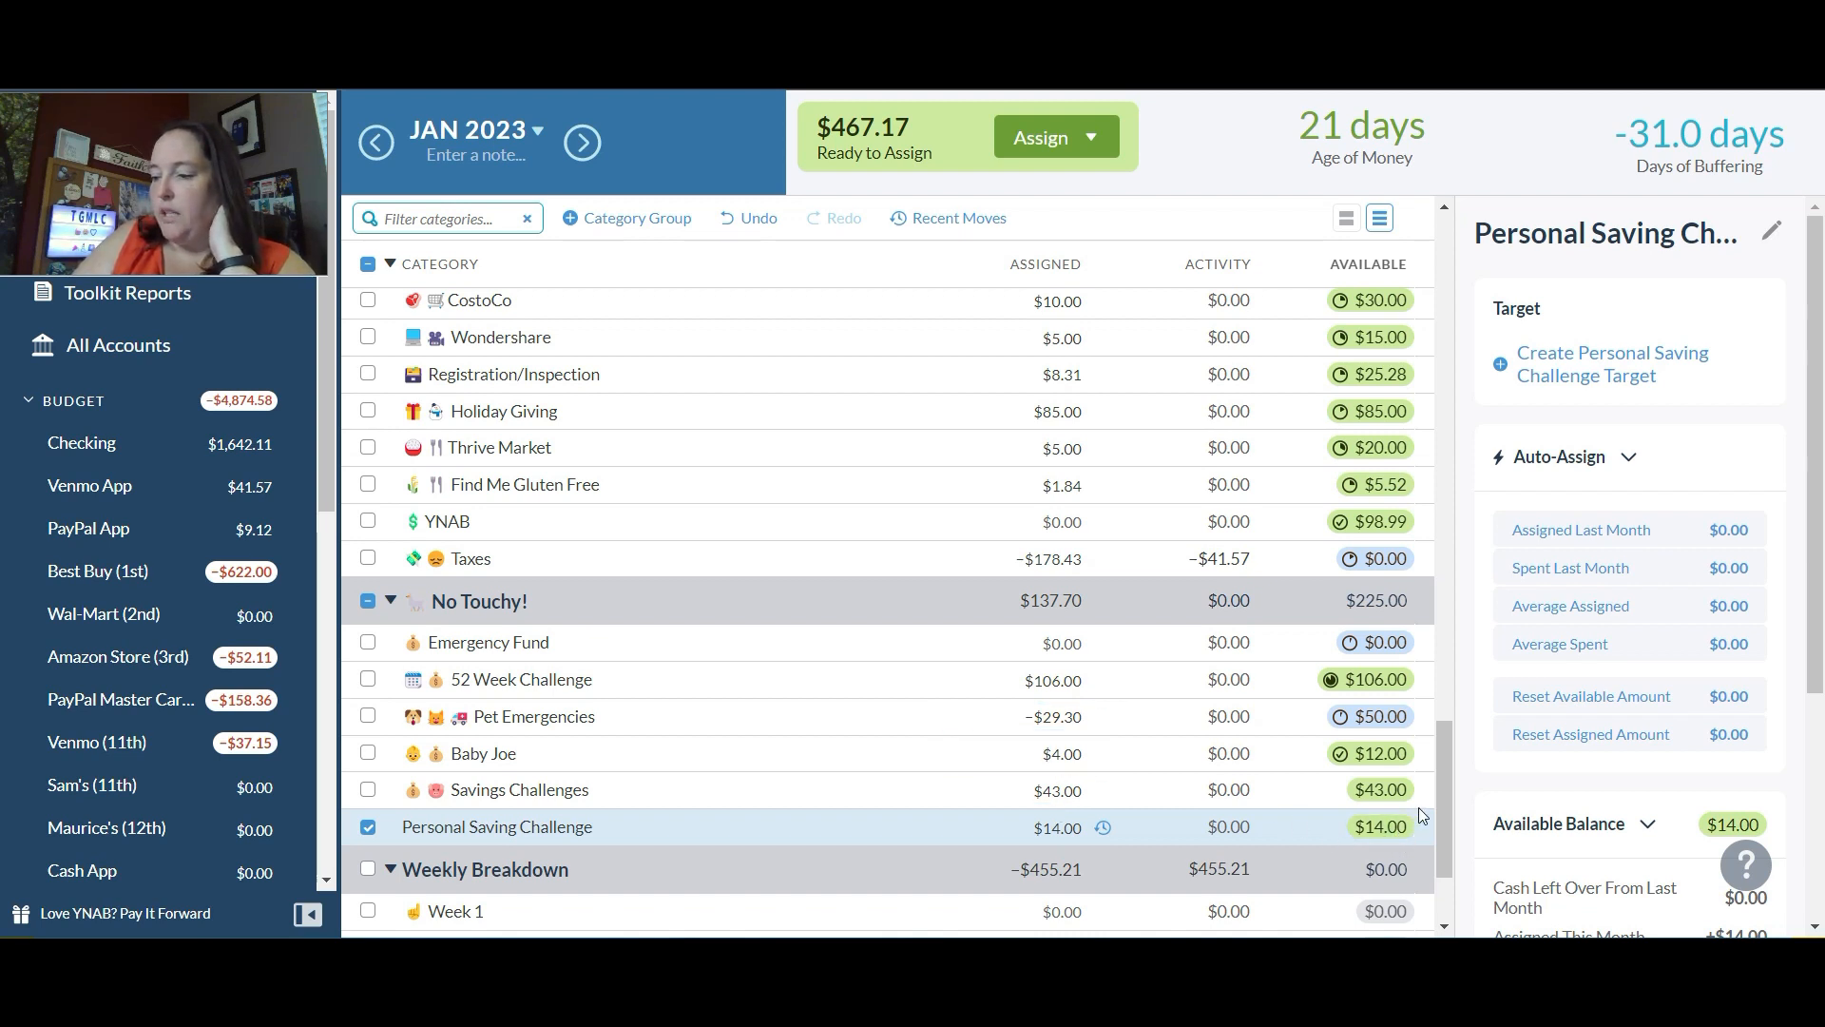
# Step: Add $150 to the assigned amount of Cruise under Quality of Life Goals
pyautogui.click(1453, 816)
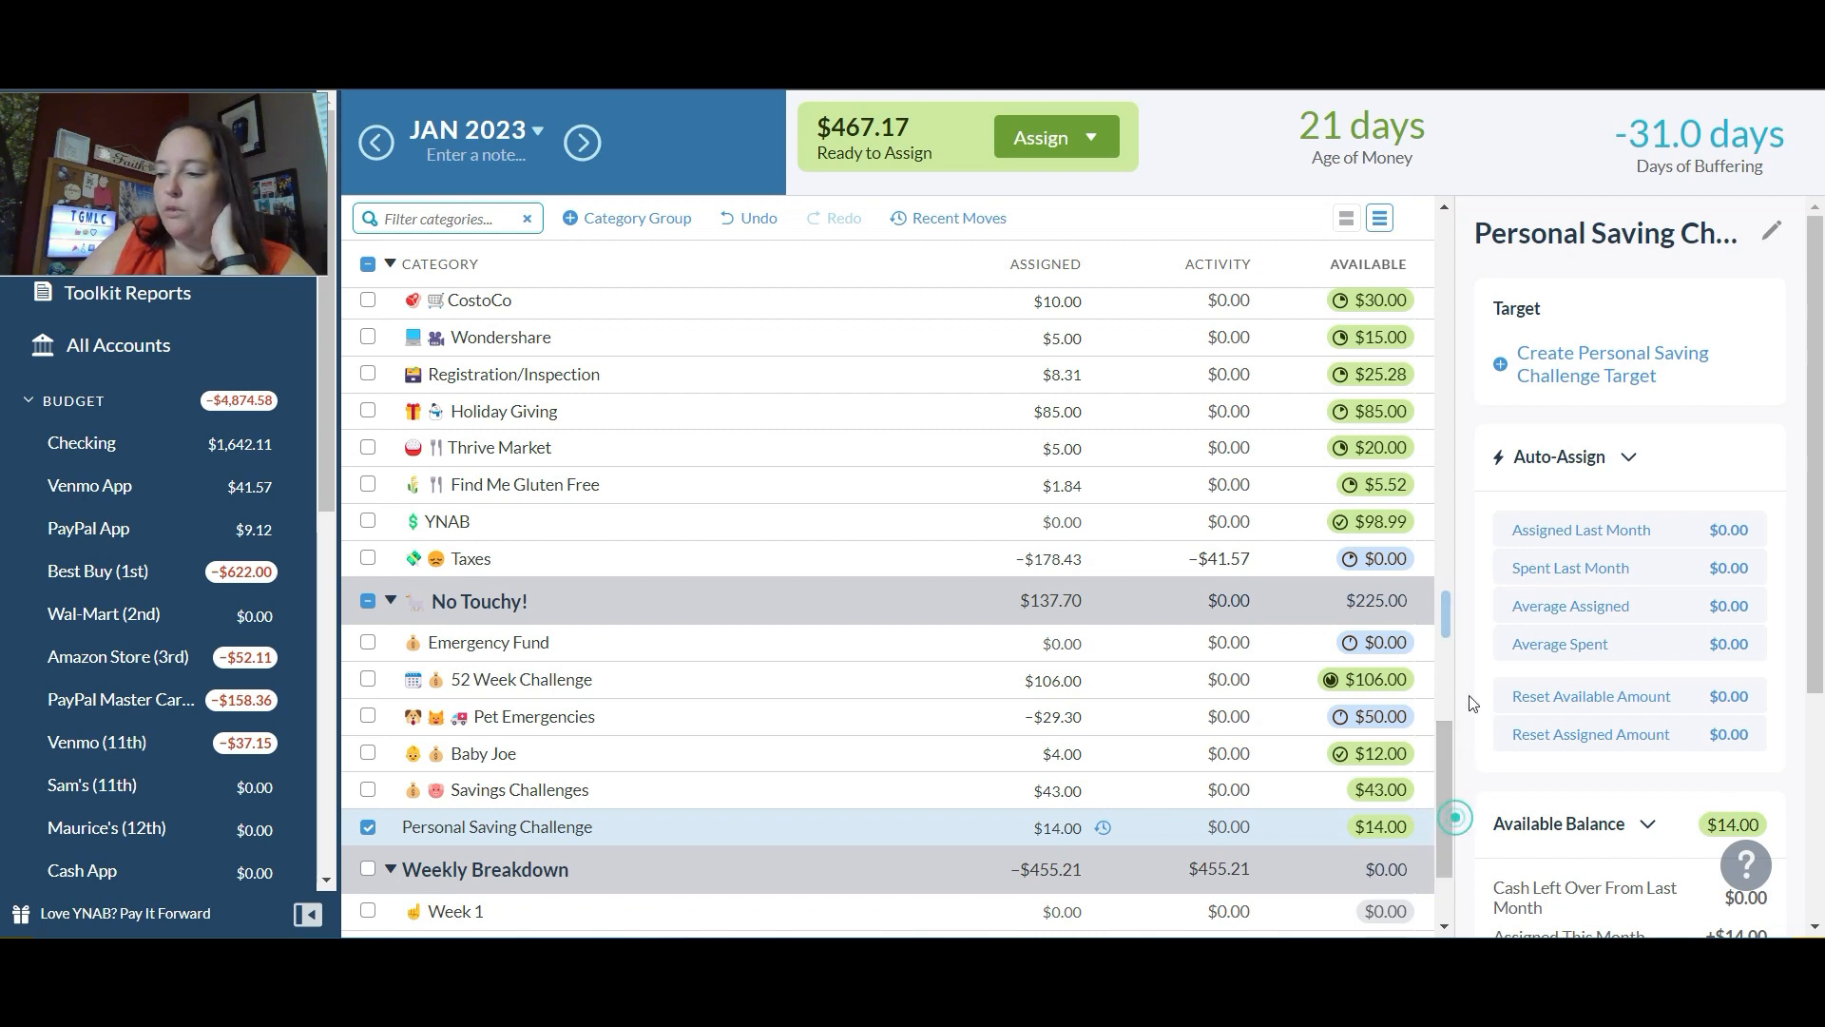
pyautogui.moveTo(1447, 736); pyautogui.dragTo(1456, 680)
pyautogui.click(1058, 561)
pyautogui.write('+150')
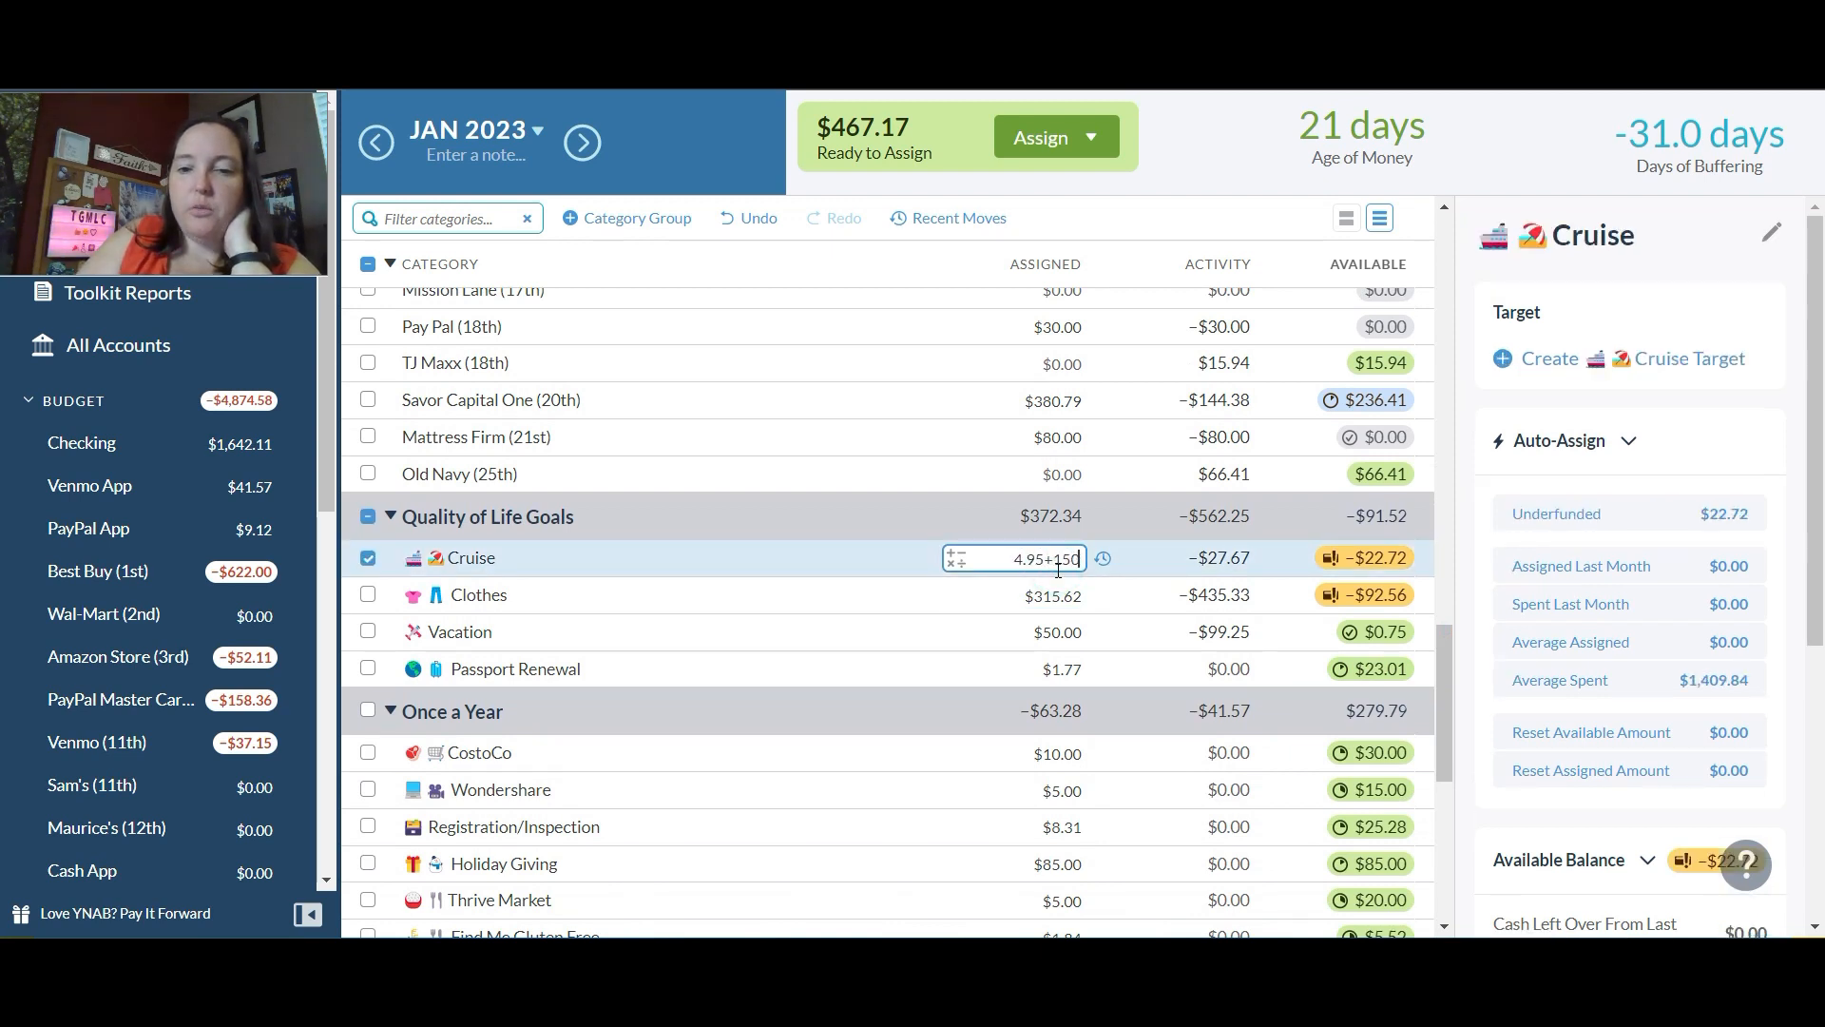
pyautogui.press('Return')
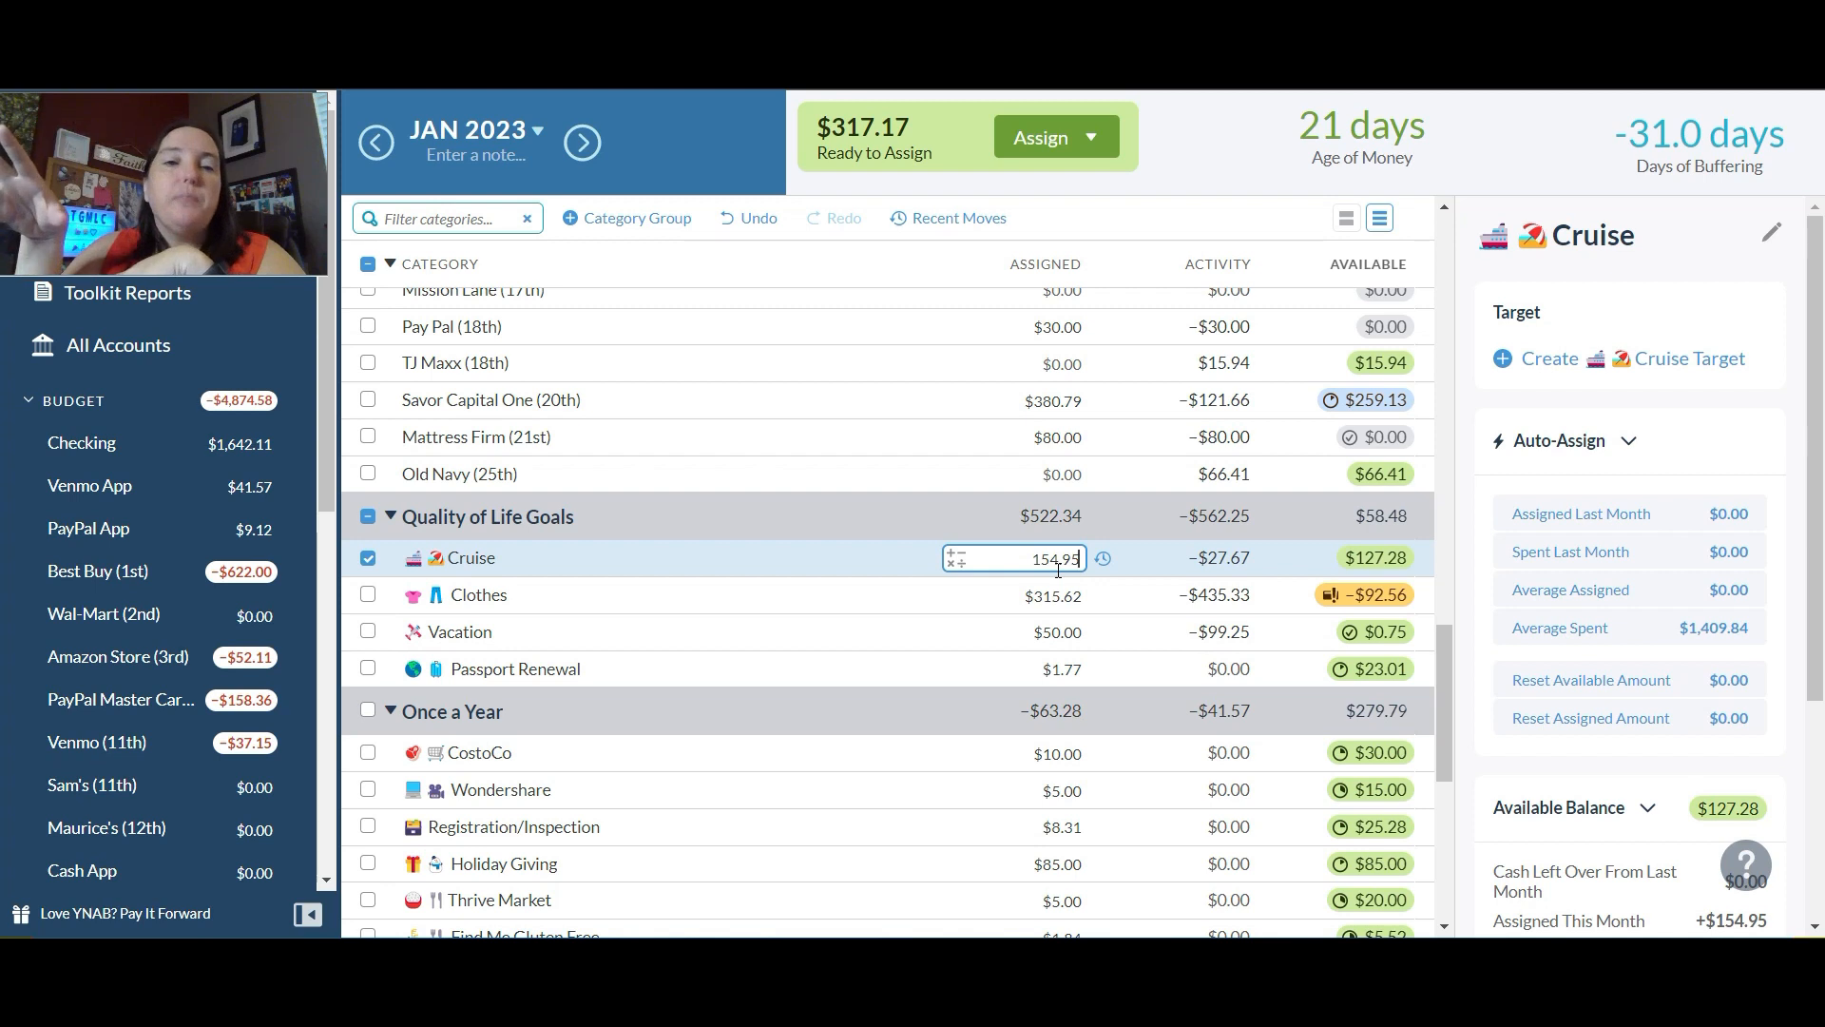
# Step: Add $150 to the assigned amount of Clothes under Quality of Life Goals
pyautogui.click(1055, 589)
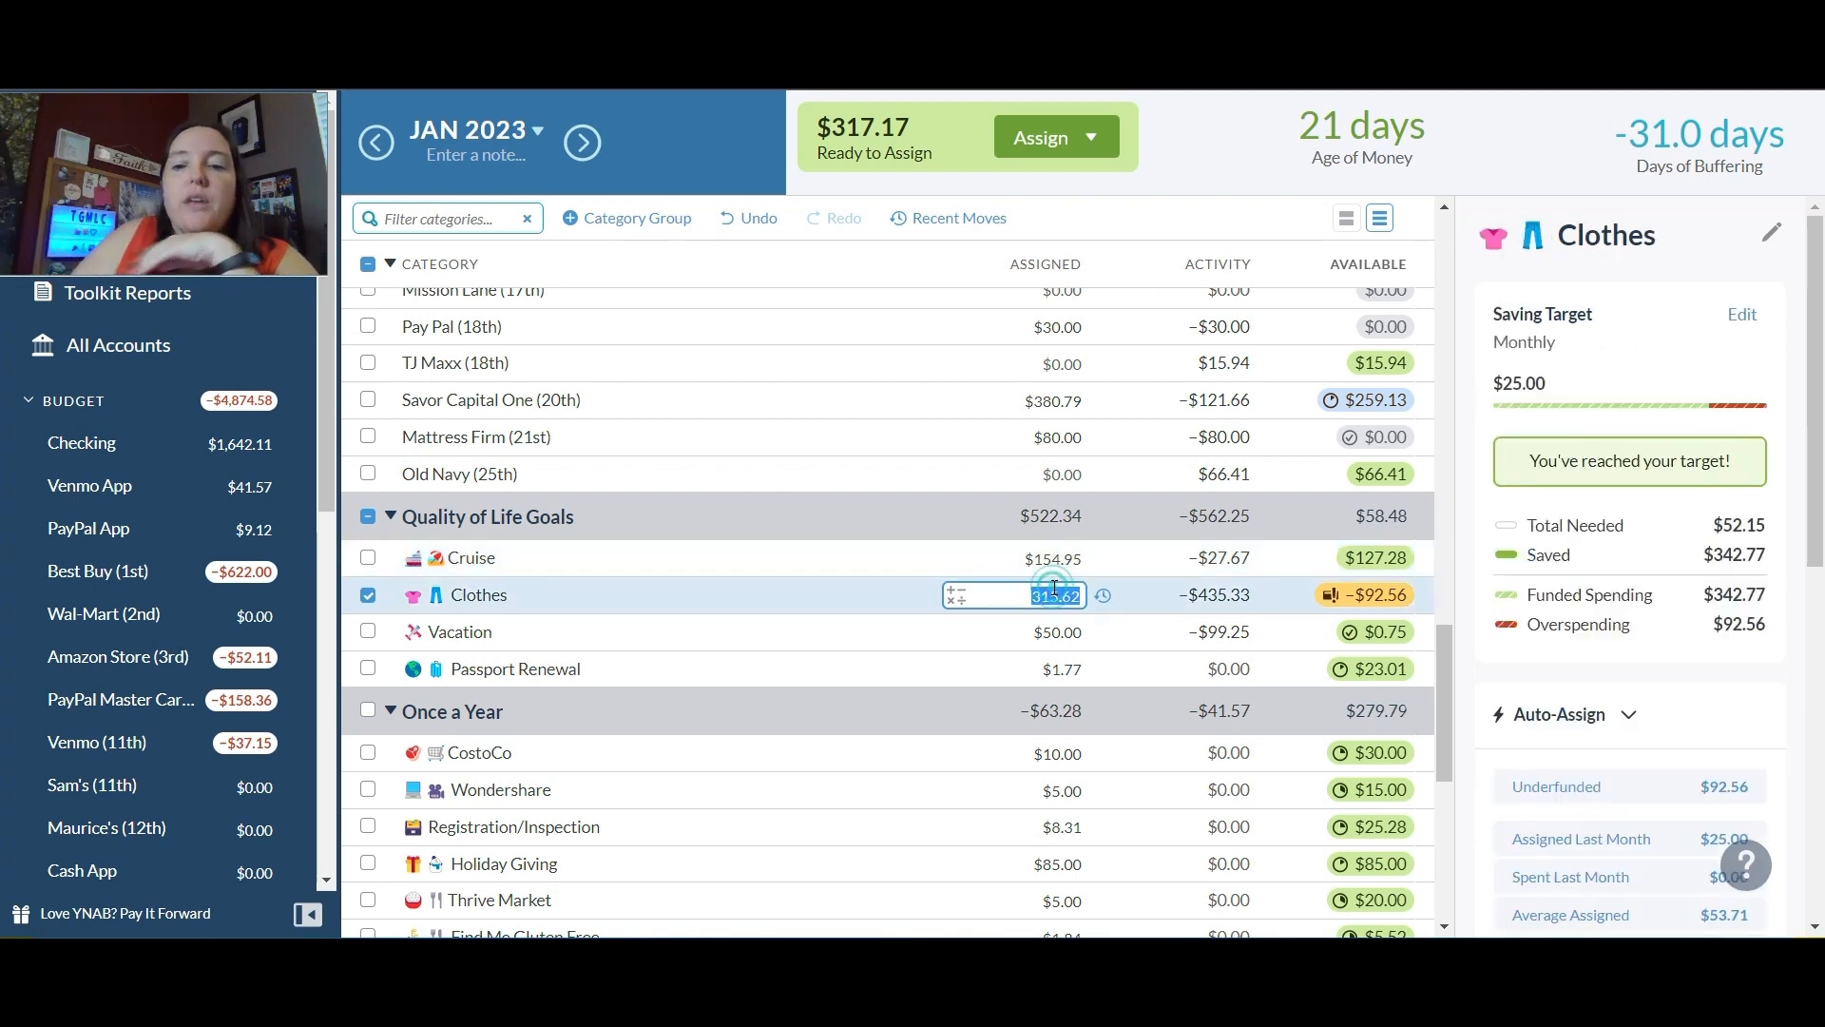
pyautogui.write('+150')
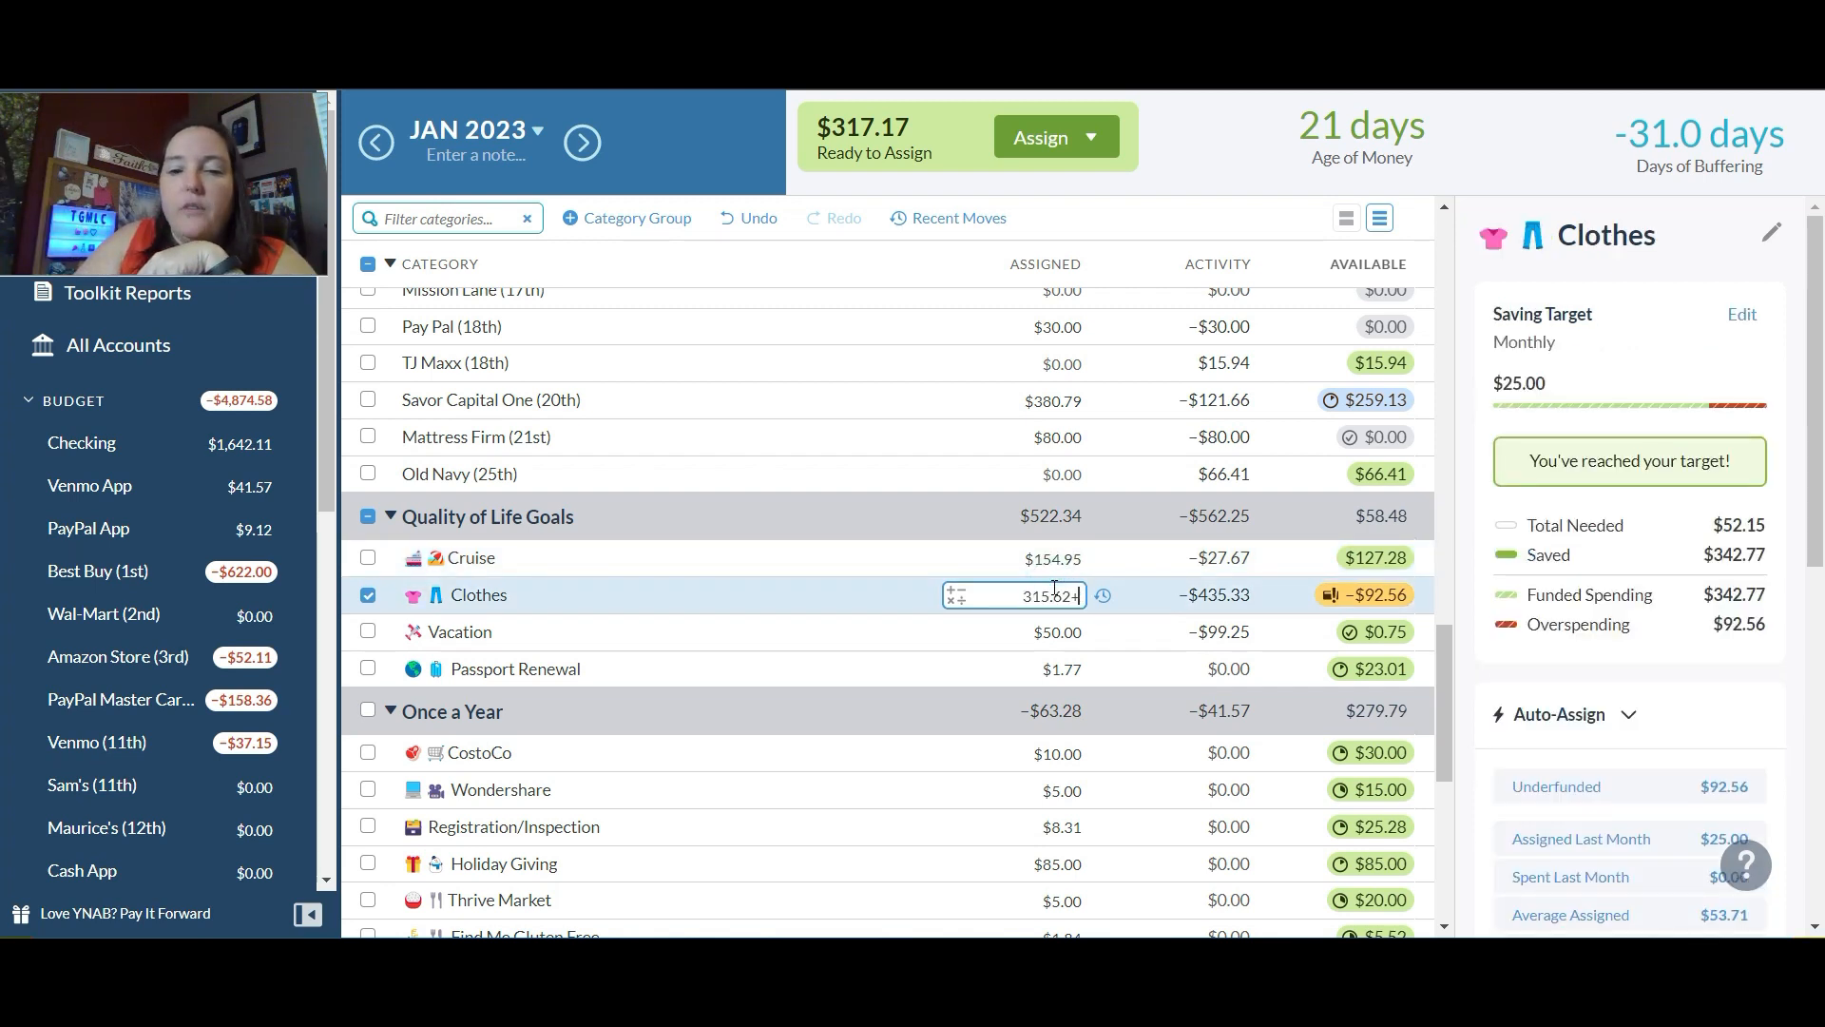
pyautogui.press('Return')
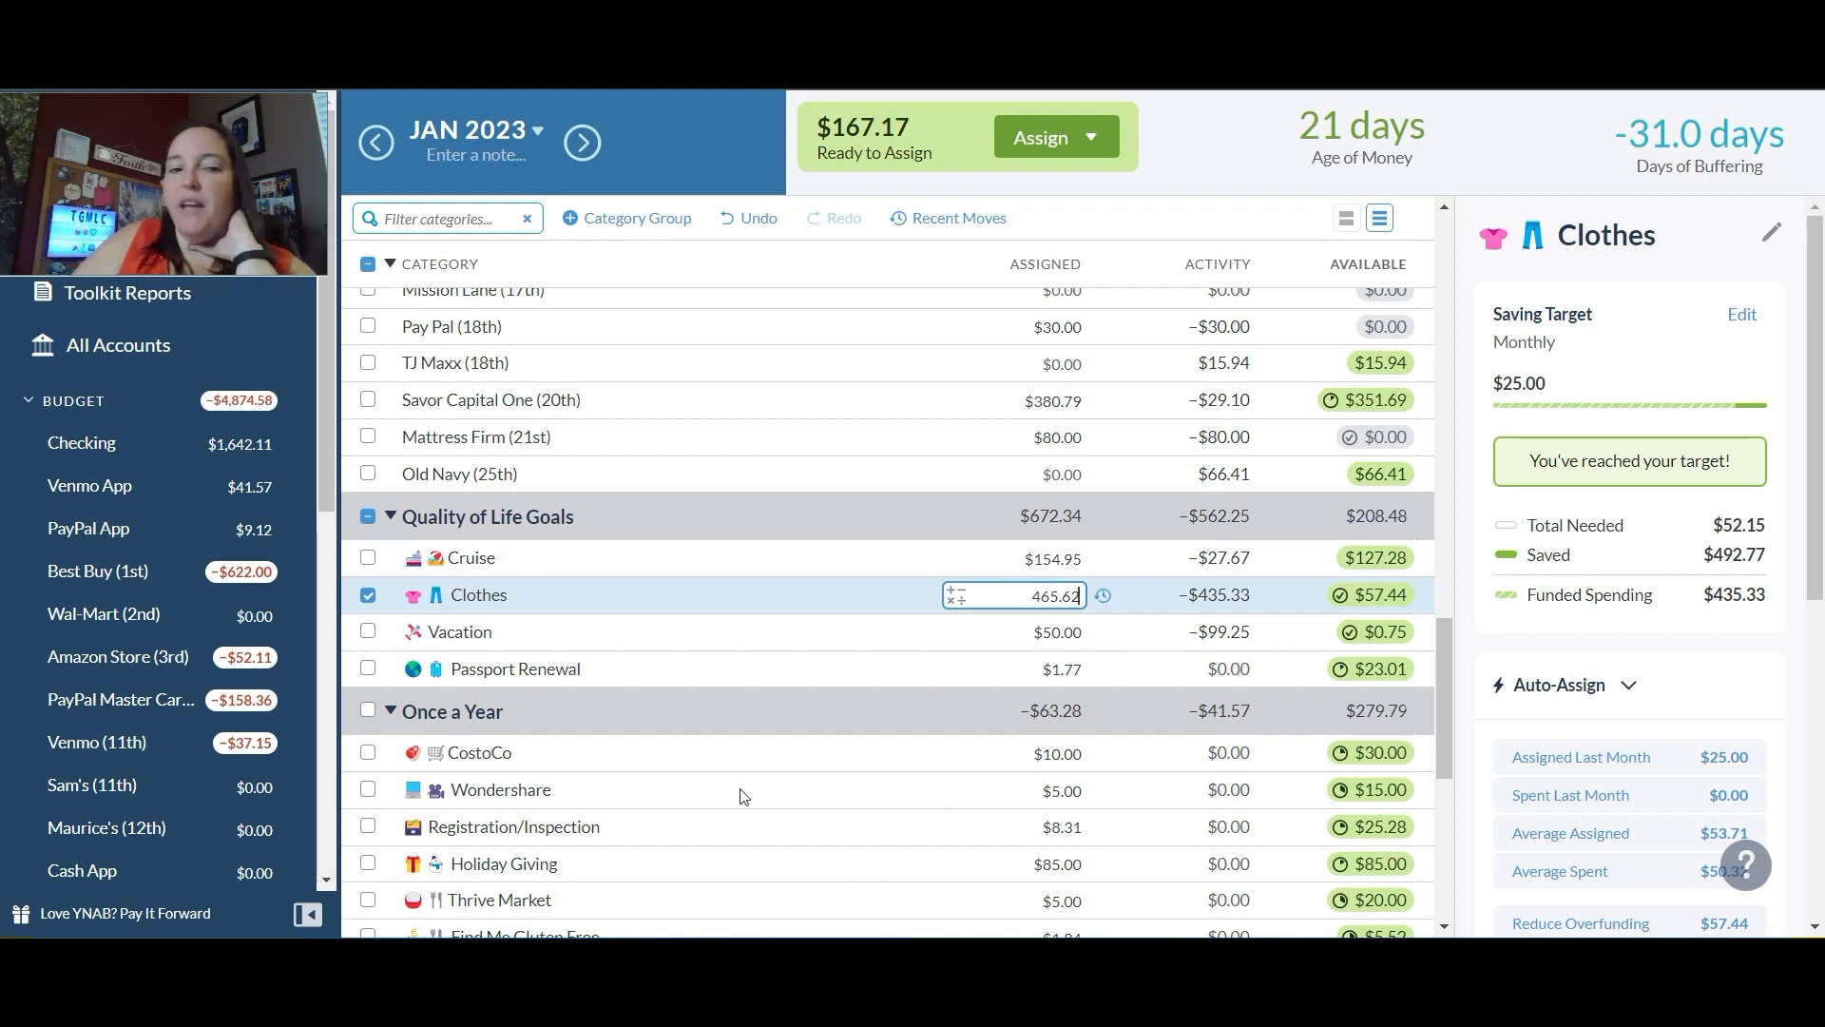
# Step: Add $87.17 to the assigned amount of the Savor Capital One (20th) credit card category
pyautogui.moveTo(1457, 672)
pyautogui.mouseDown()
pyautogui.moveTo(1445, 831)
pyautogui.moveTo(1476, 678)
pyautogui.mouseUp()
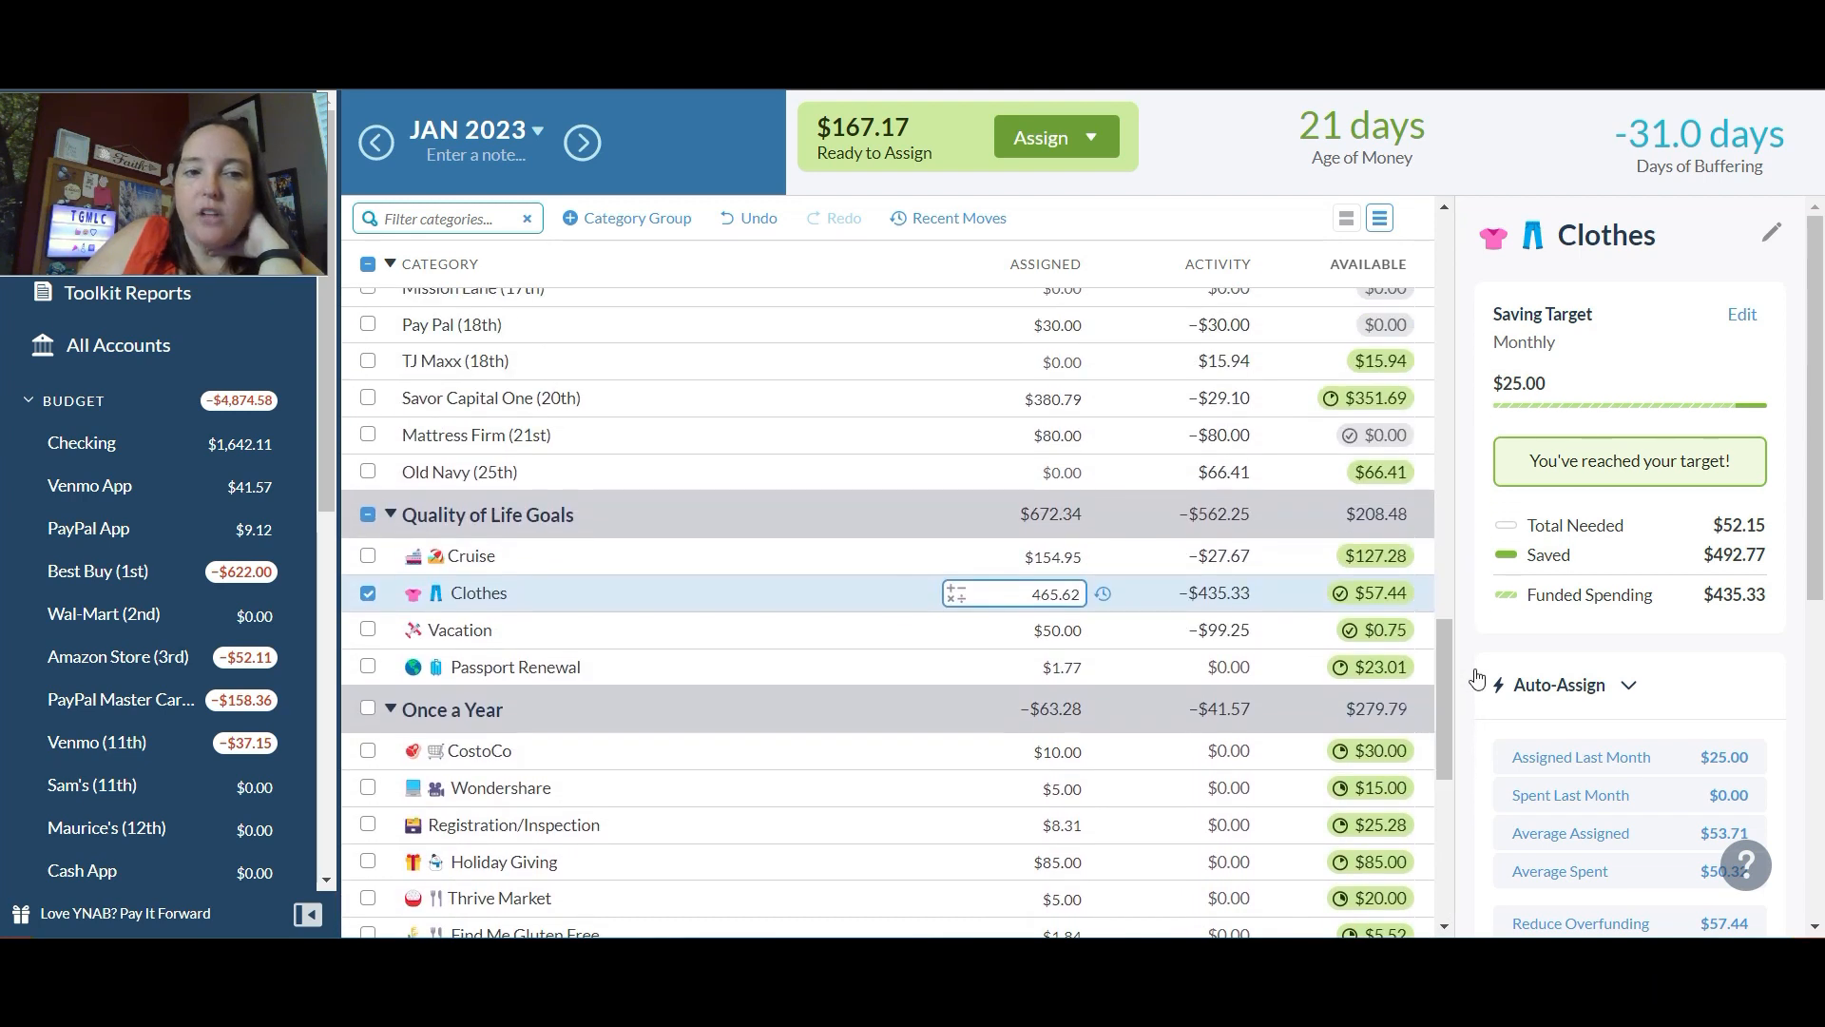
pyautogui.click(1053, 406)
pyautogui.write('+')
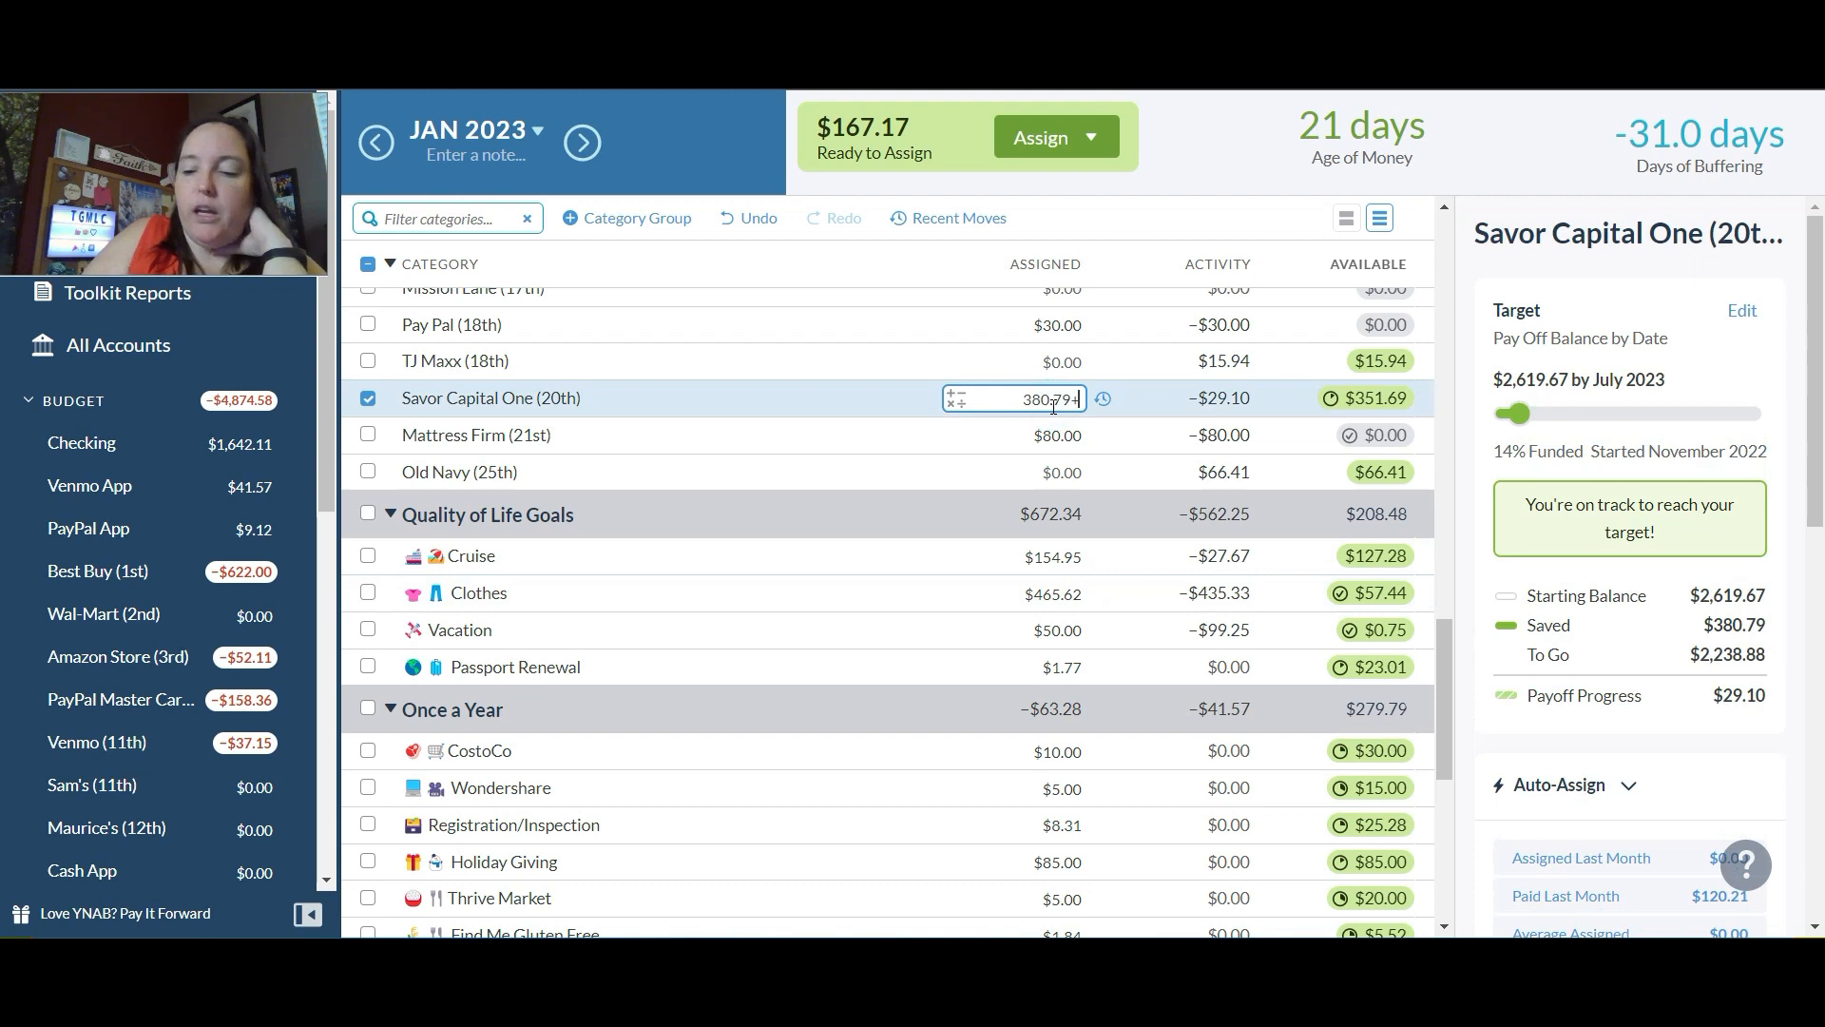
pyautogui.write('87.17')
pyautogui.press('Return')
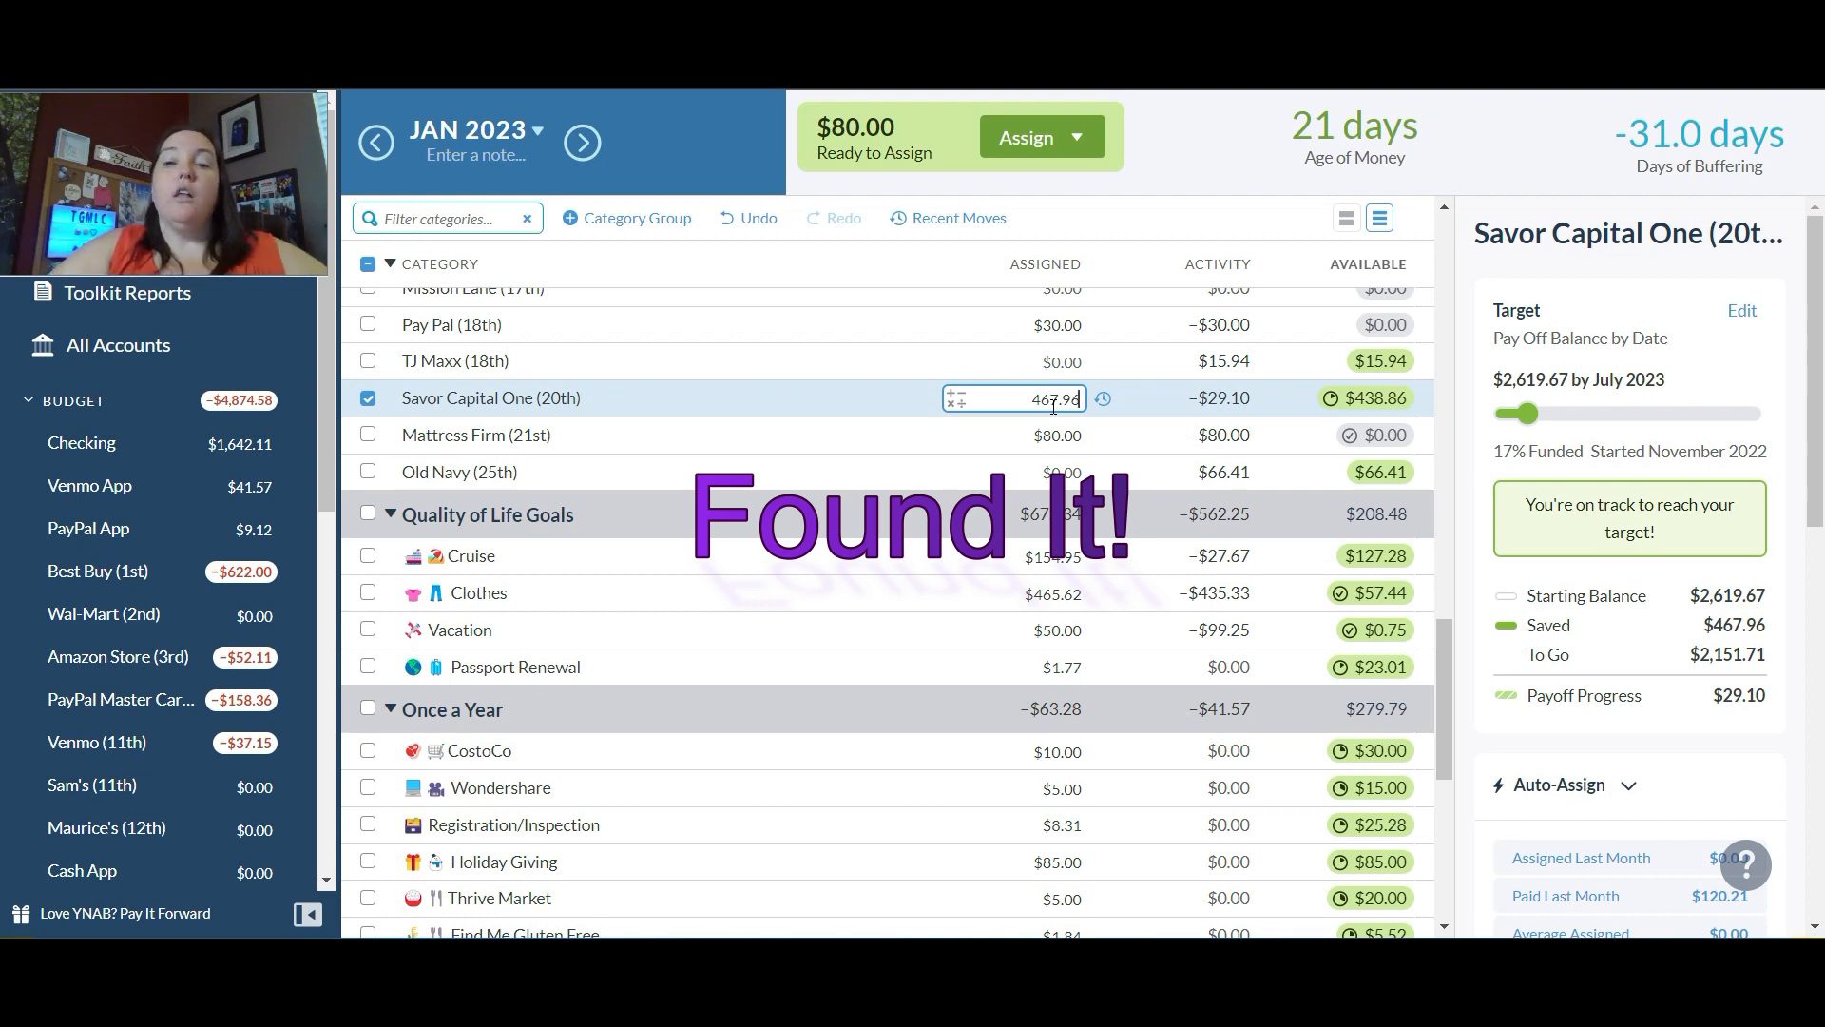
pyautogui.press('Return')
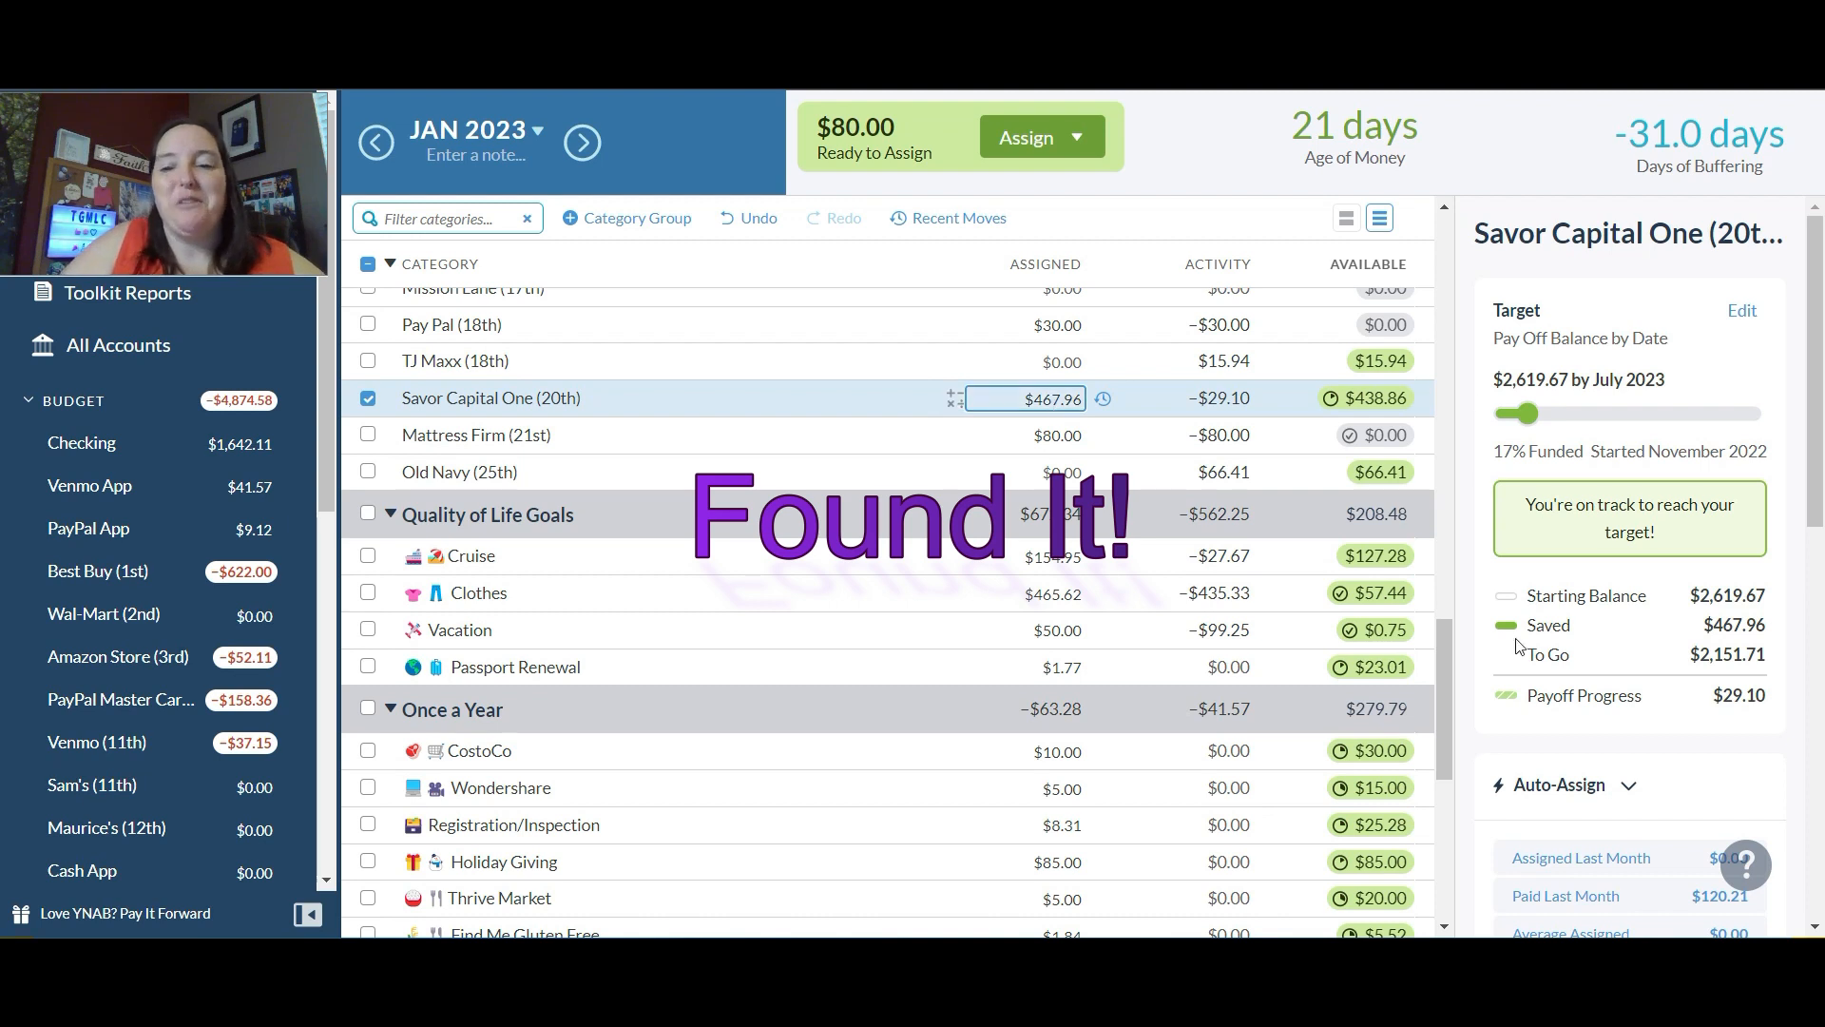
pyautogui.moveTo(1446, 668); pyautogui.dragTo(1440, 204)
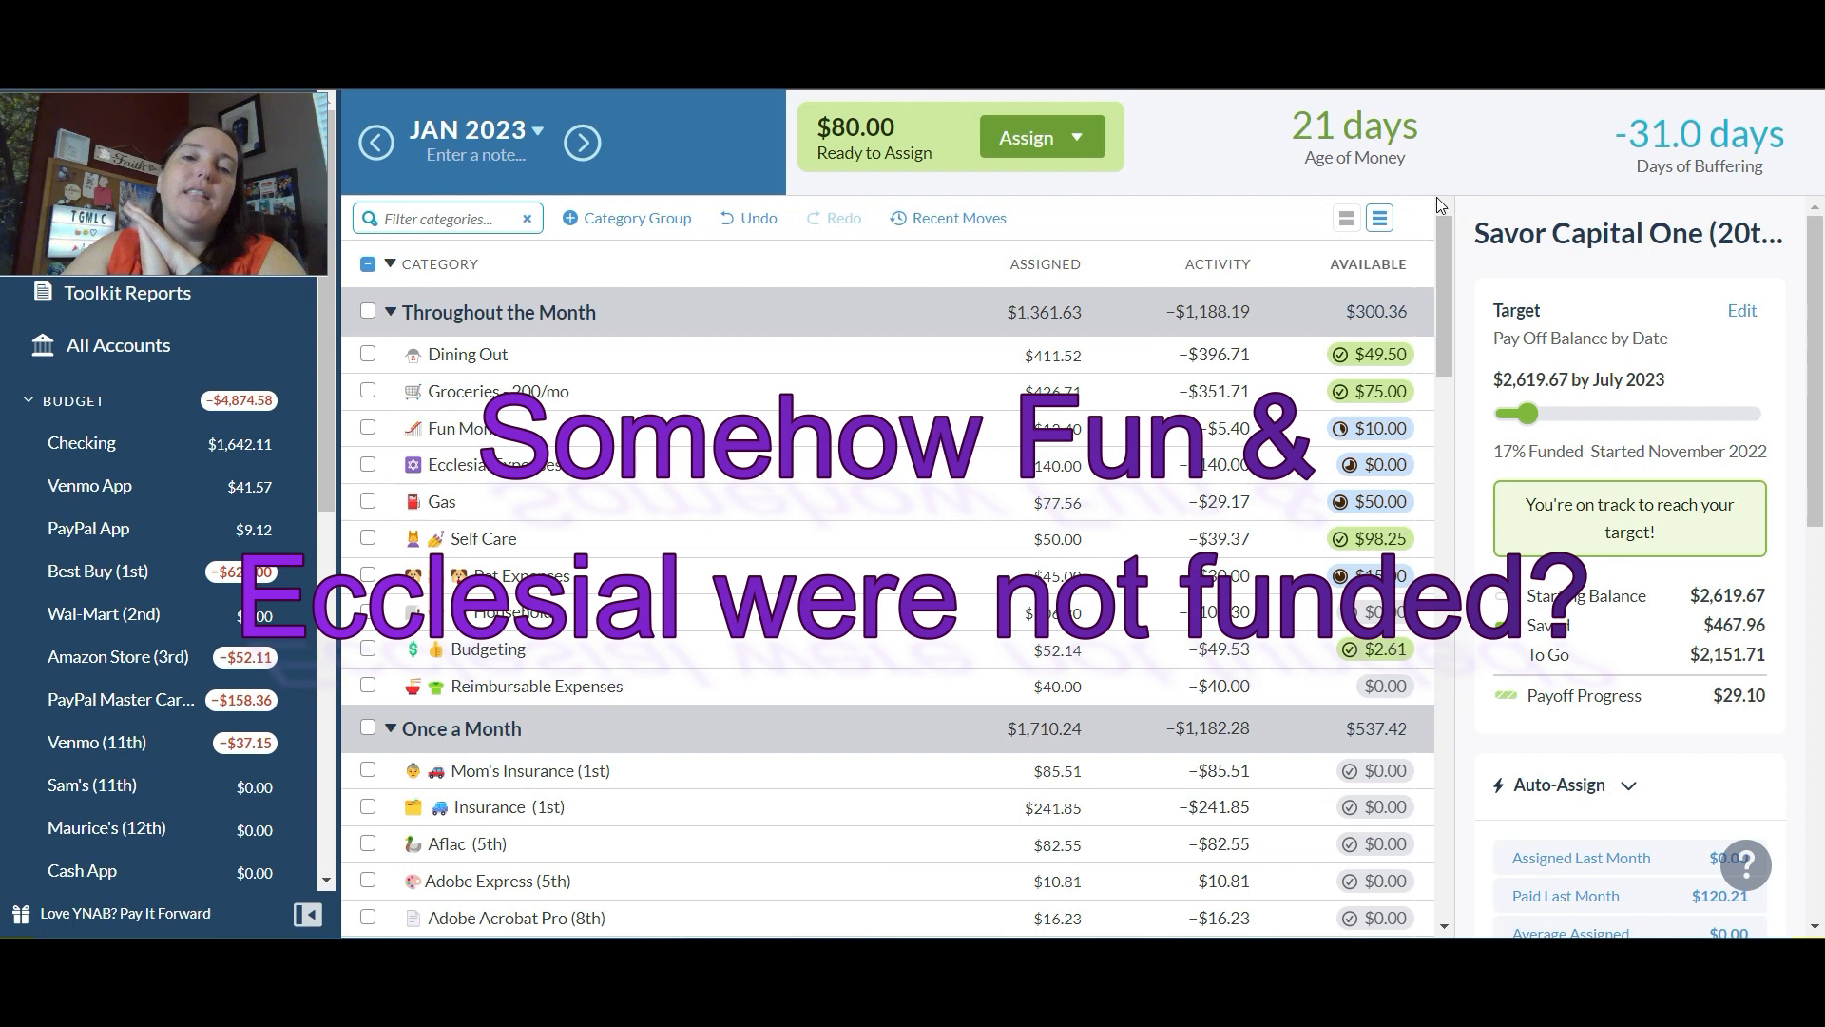